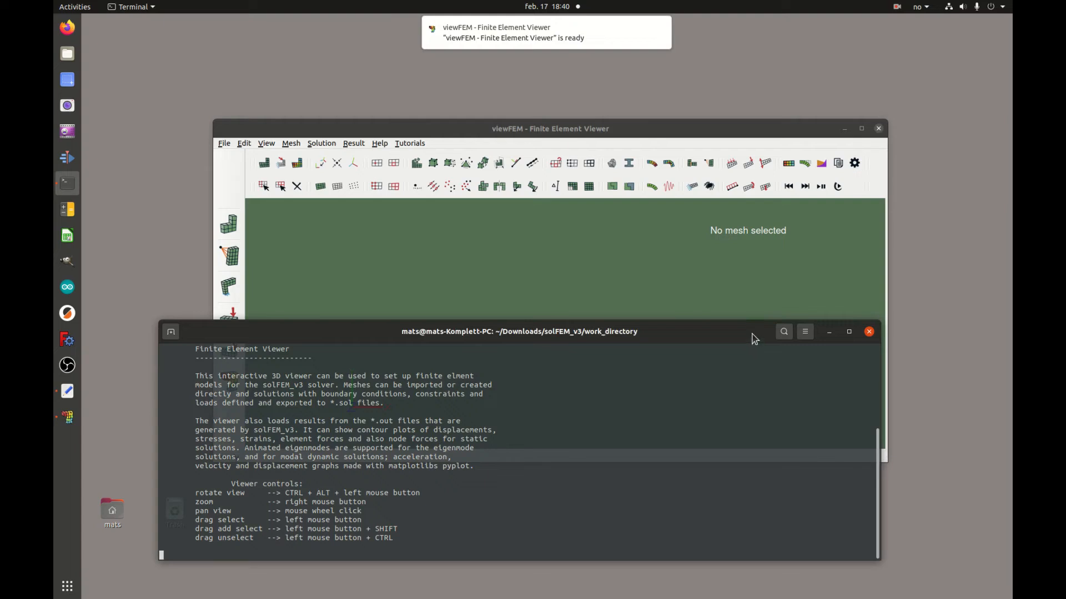
Step: Enlarge the viewer window and create a new mesh with the default name mesh-1
left_click_drag(736, 128, 765, 77)
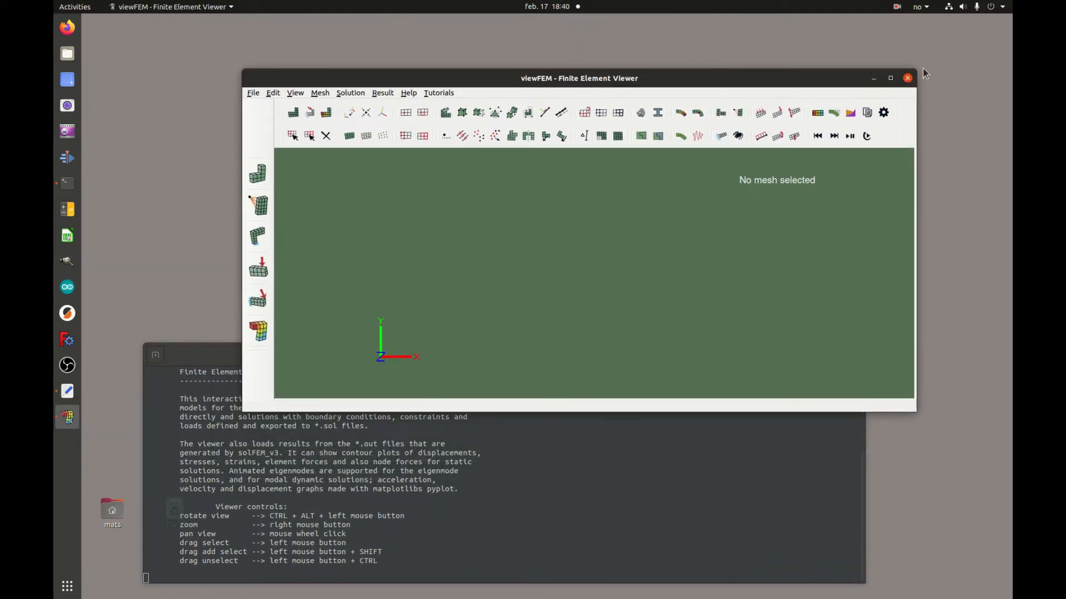
left_click_drag(917, 69, 987, 42)
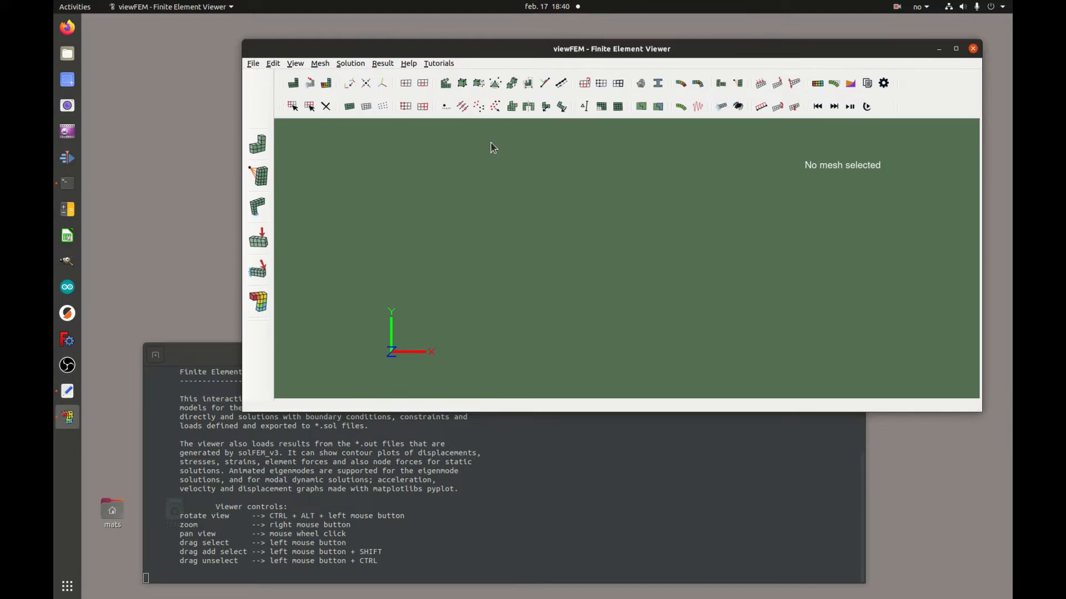
left_click(445, 83)
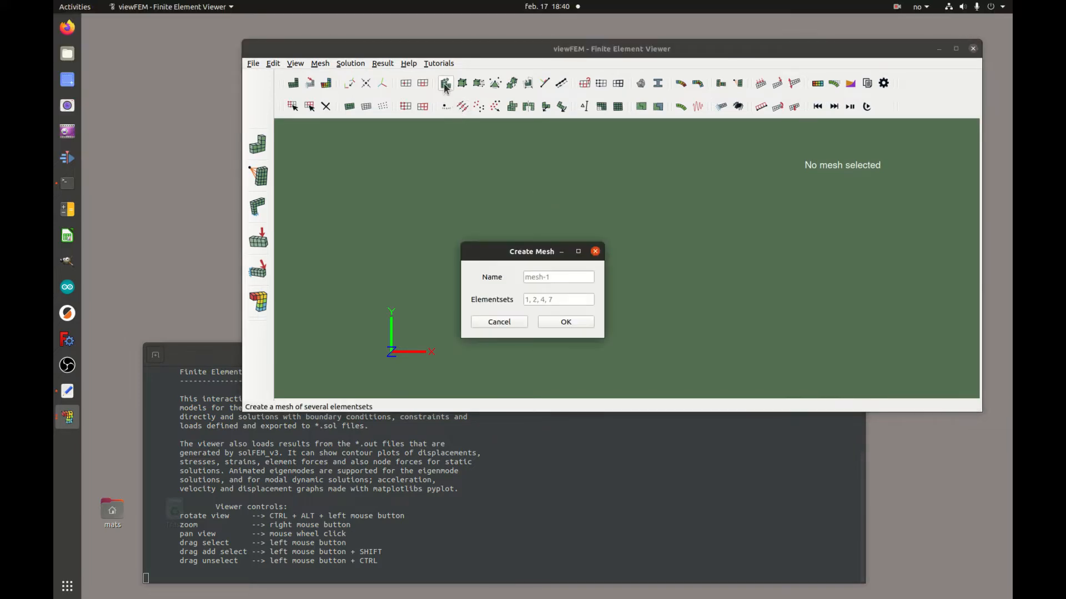
left_click(568, 320)
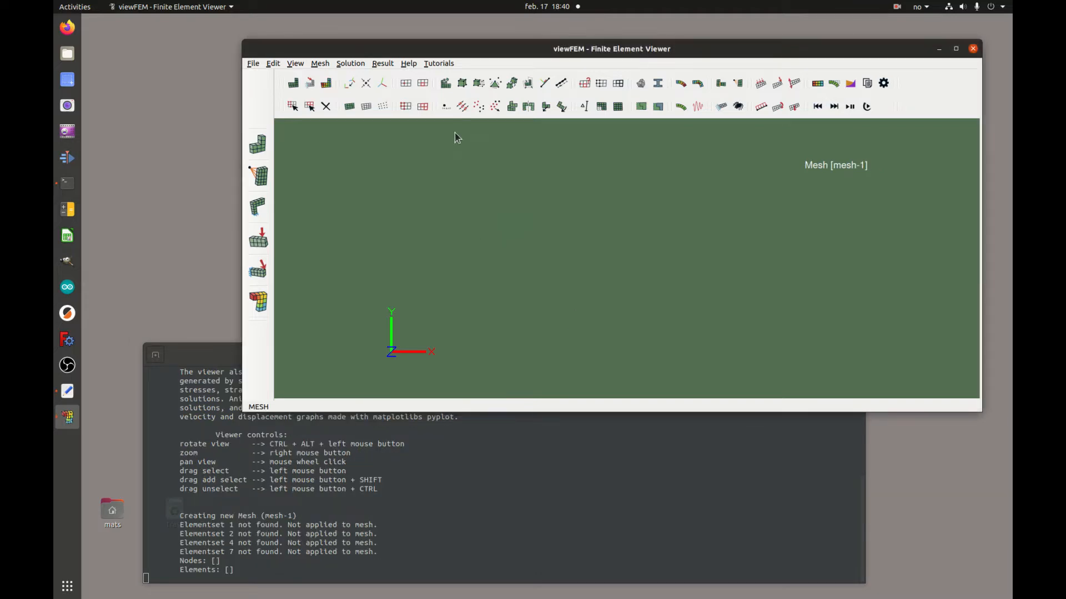
Step: Make a single QUAD4N element with the default size of 1
left_click(463, 86)
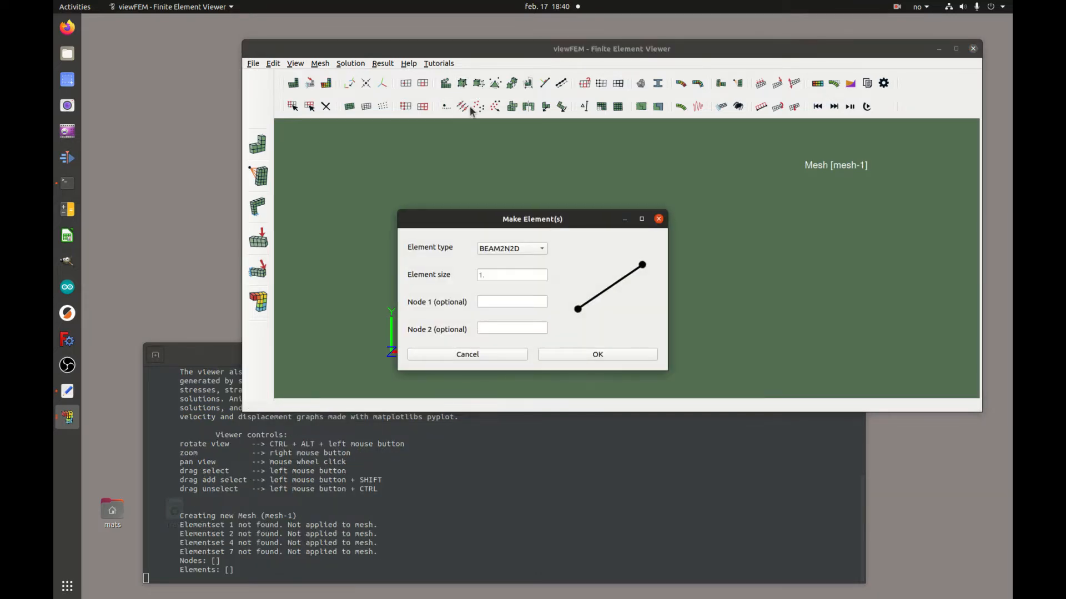
left_click(538, 249)
left_click(534, 299)
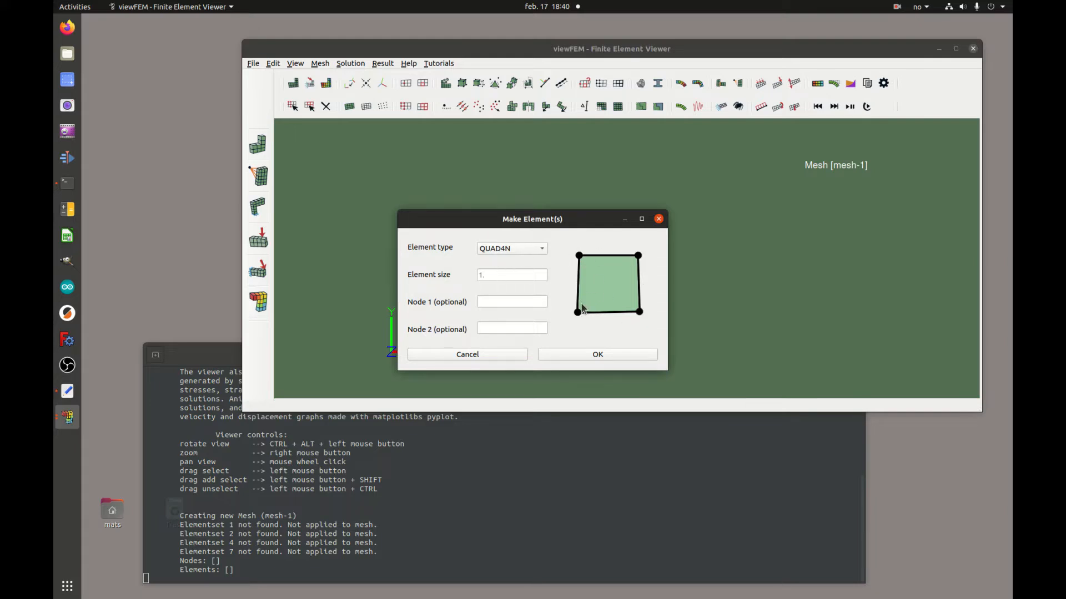
left_click(527, 250)
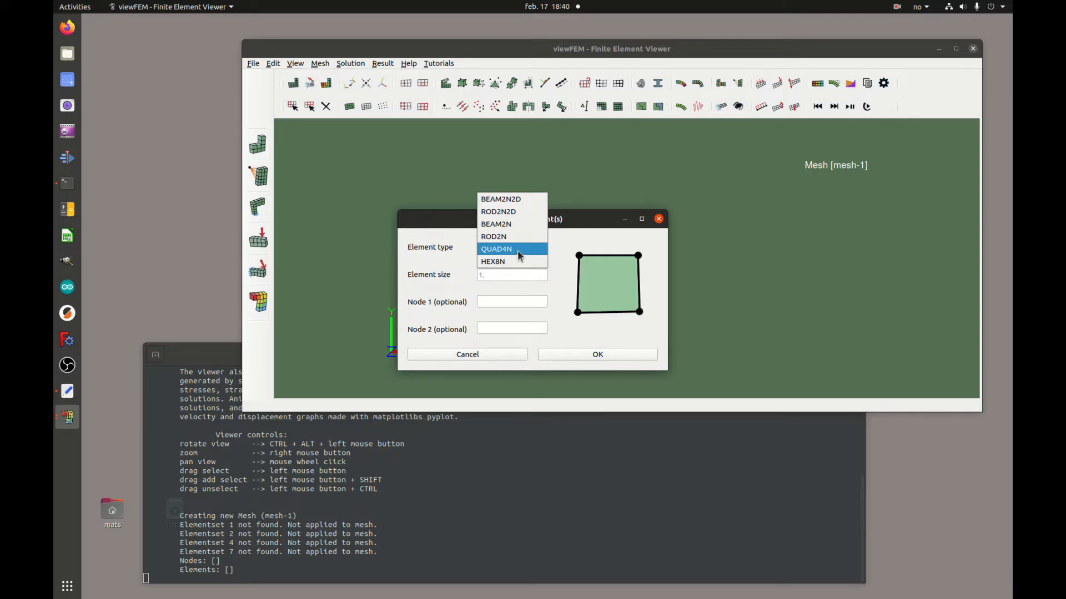
left_click(518, 250)
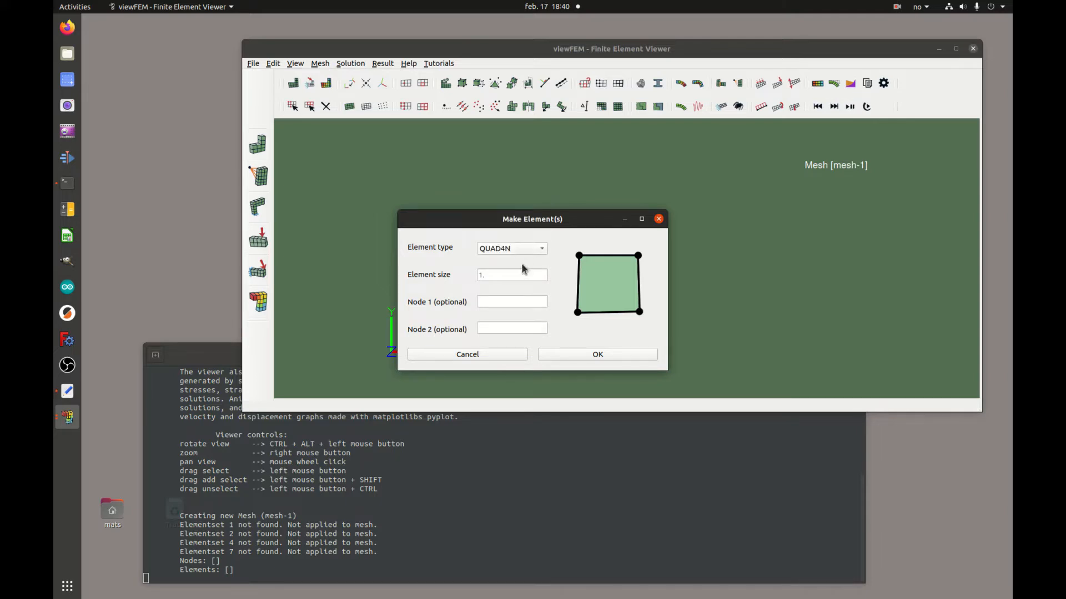
left_click(608, 354)
Step: Select the square element and convert it to element type TRI6N
left_click_drag(589, 176, 722, 294)
left_click(310, 106)
left_click_drag(571, 171, 729, 268)
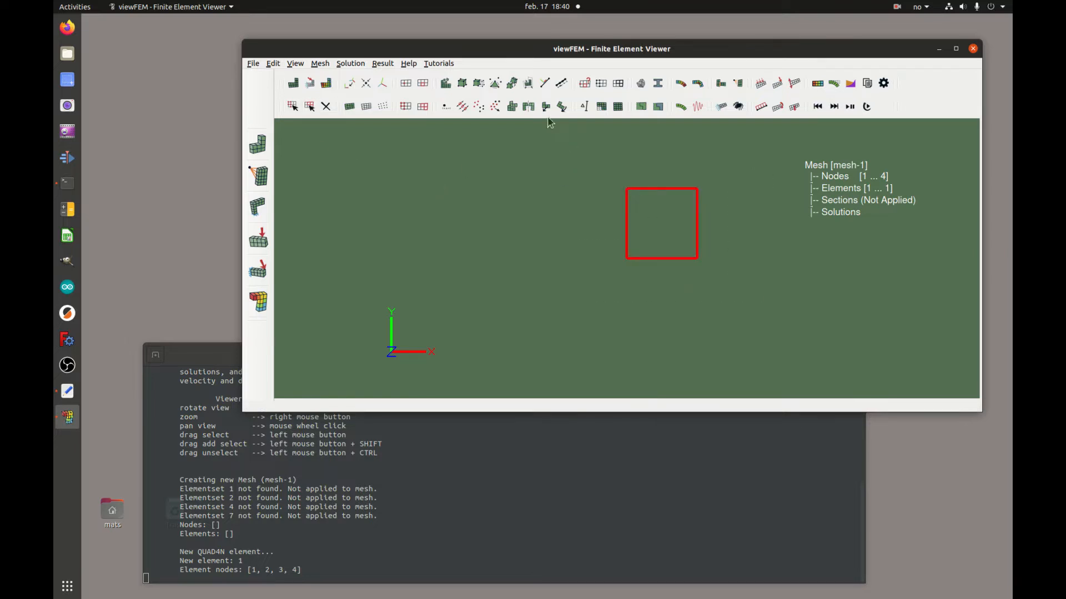
left_click(513, 84)
left_click(583, 289)
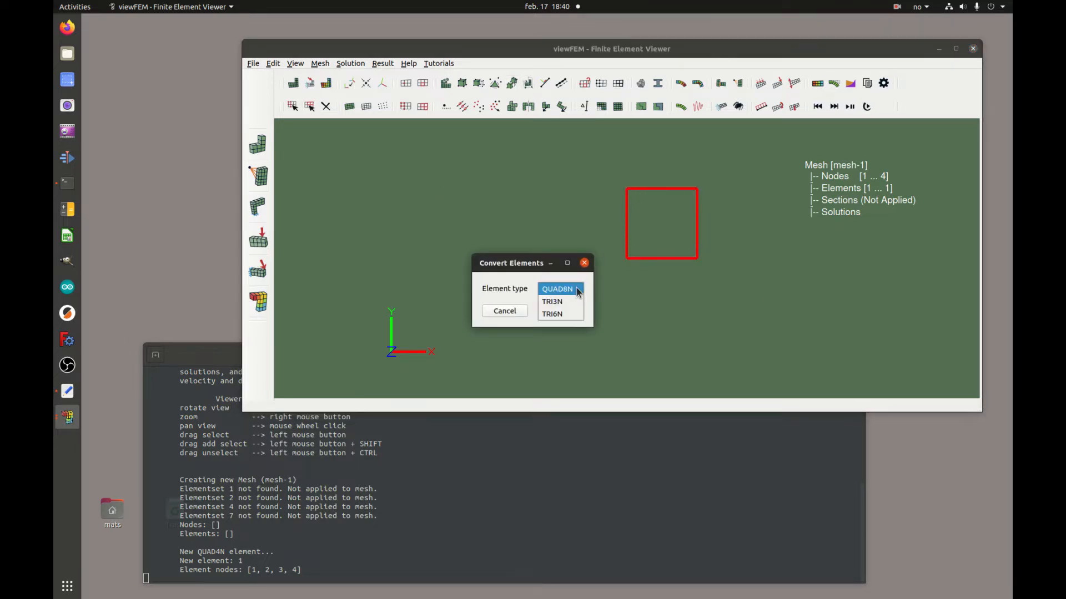
left_click(562, 315)
left_click(561, 312)
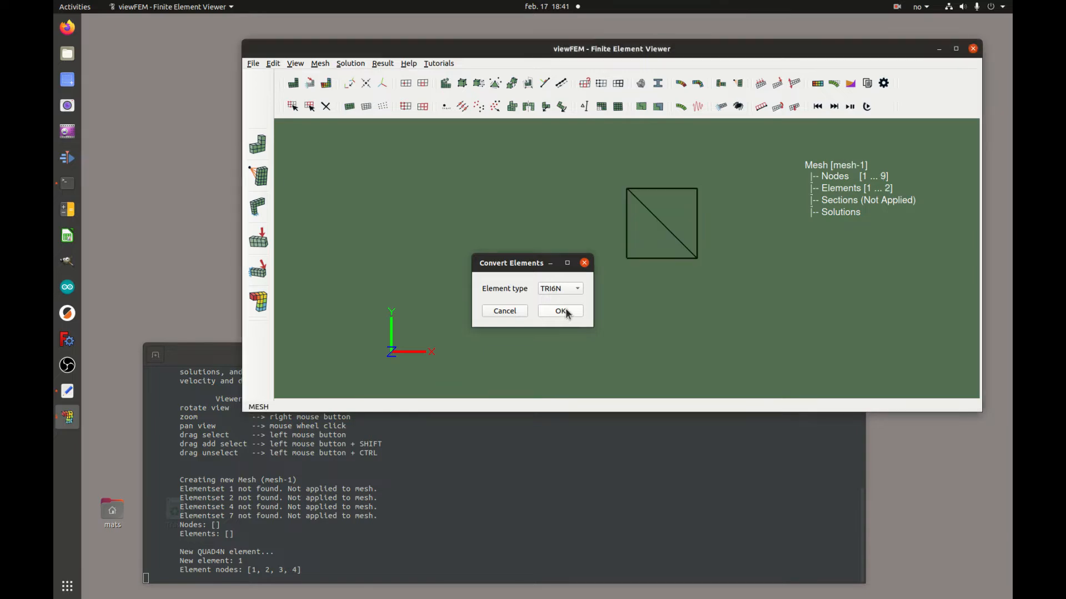
Step: Display the node markers on the converted triangular elements
left_click(383, 106)
left_click_drag(602, 162, 788, 293)
left_click(764, 309)
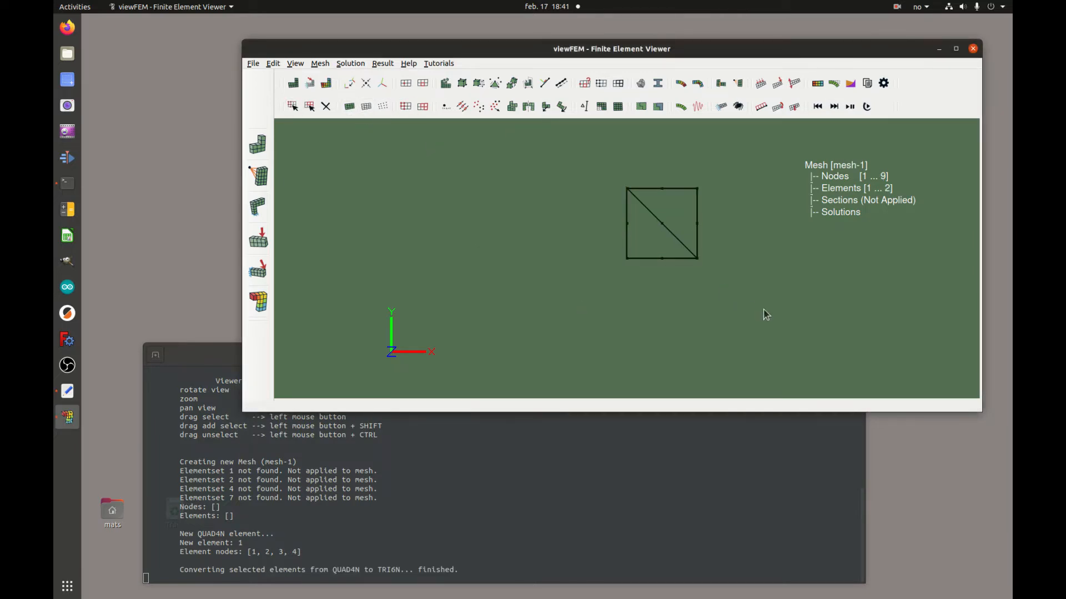
Step: Select both triangular elements and delete them from the mesh
left_click(309, 106)
left_click_drag(588, 167, 731, 286)
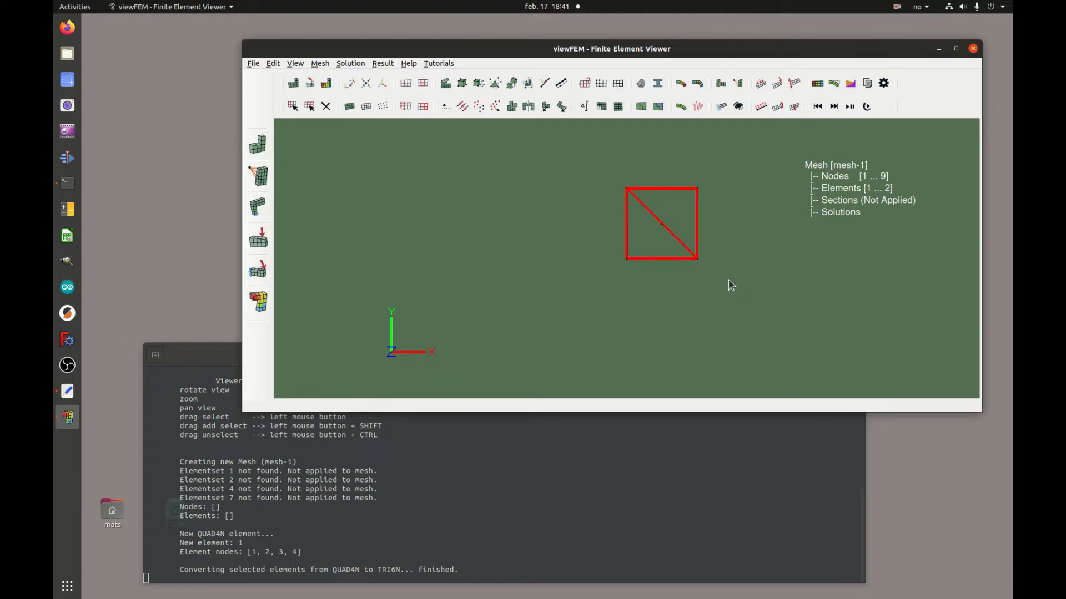
left_click(327, 108)
left_click(563, 277)
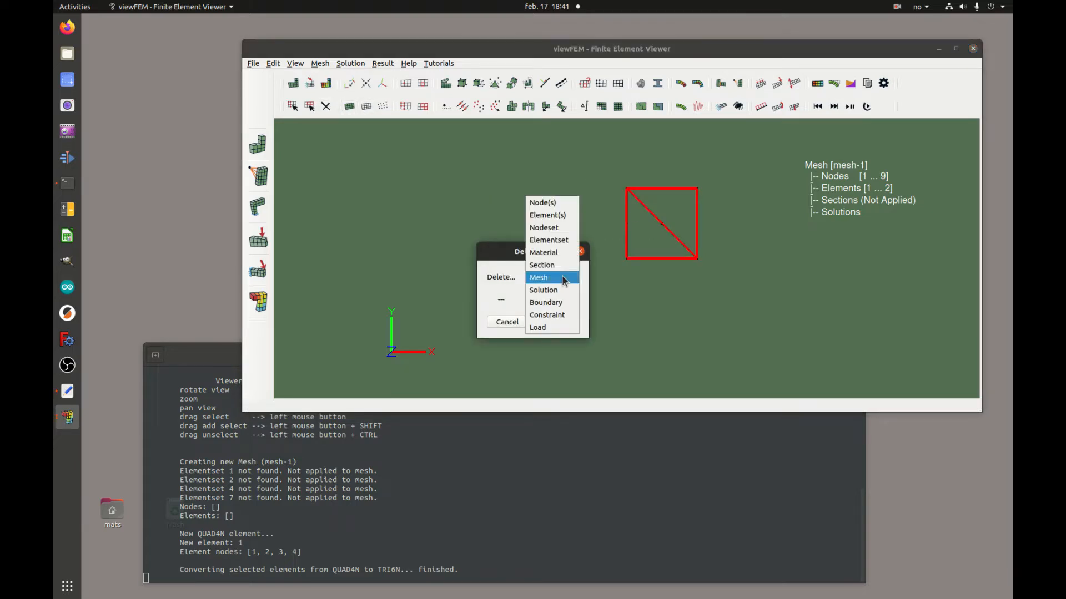
left_click(561, 224)
left_click(558, 322)
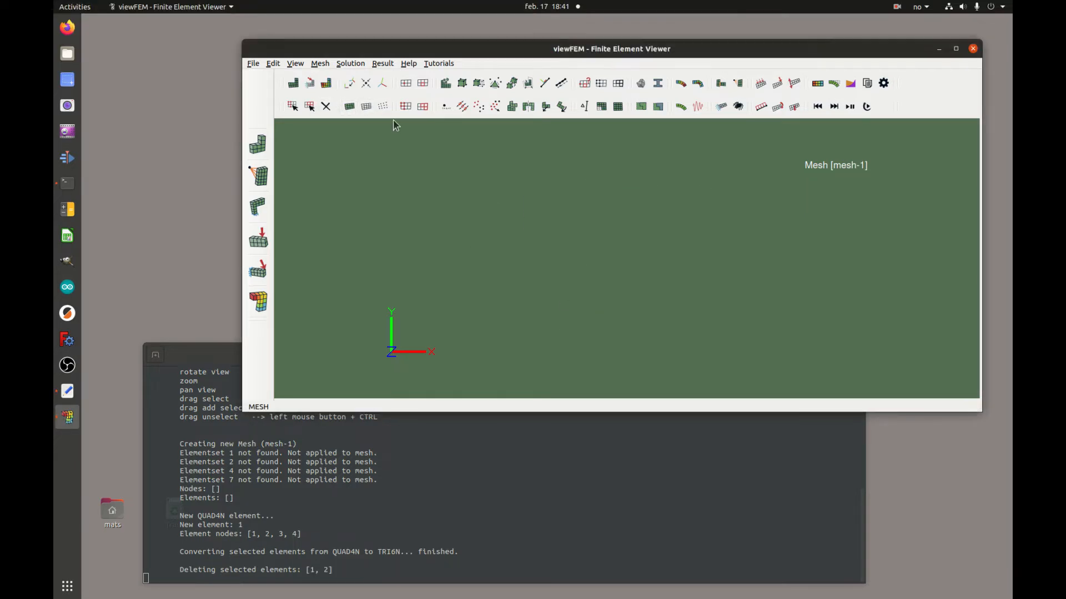
Step: Make a new QUAD4N element with the default size in the emptied mesh
left_click(461, 83)
left_click(531, 249)
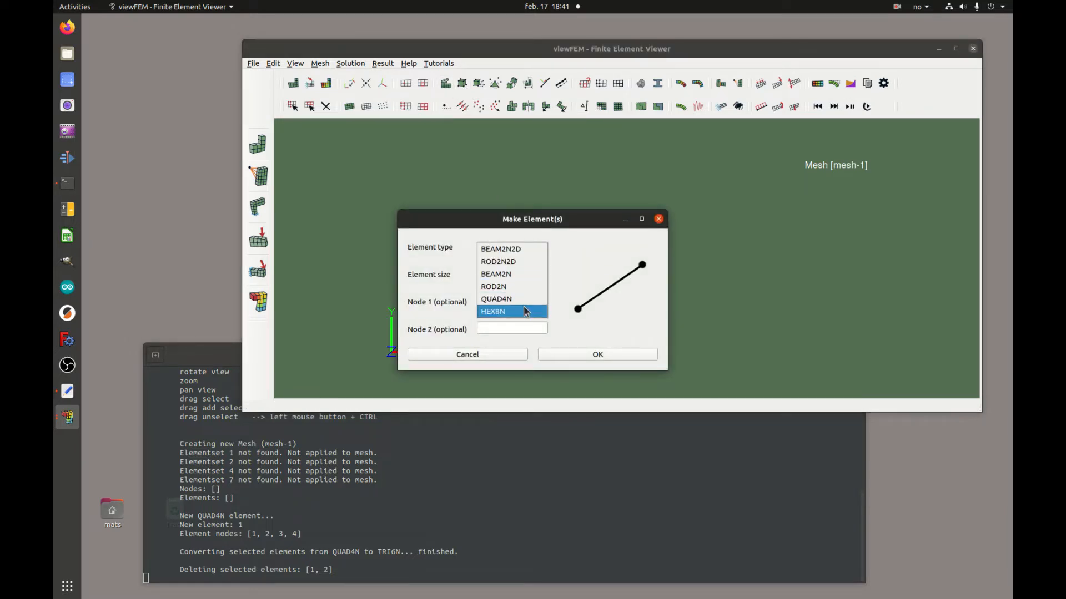
left_click(526, 308)
left_click(598, 356)
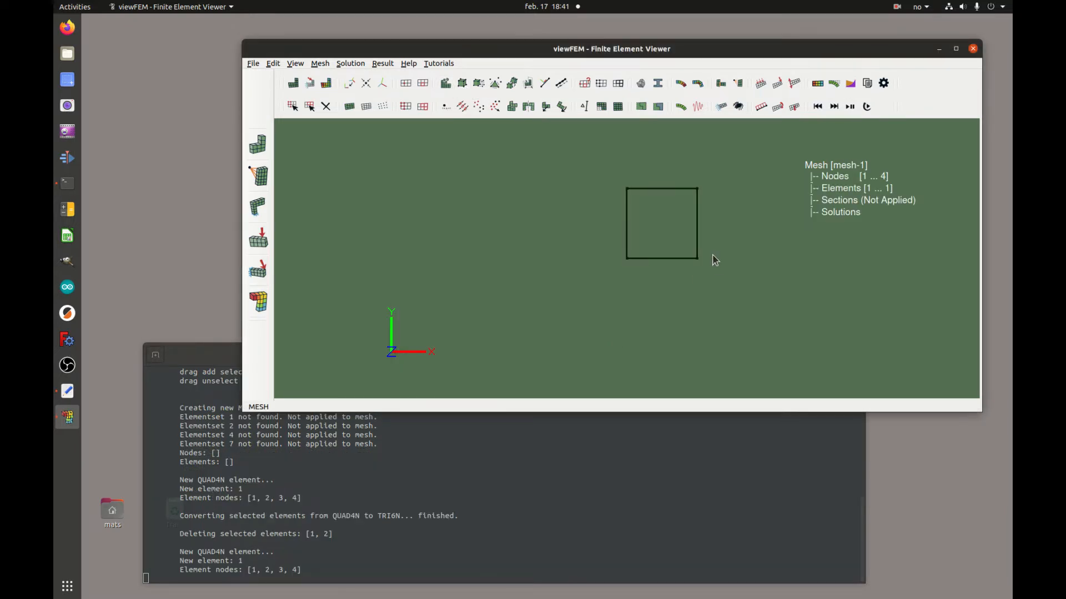
Step: Extrude the square element straight in direction 1,0,0 with an extrude number of 2
left_click_drag(595, 169, 755, 317)
middle_click_drag(703, 242, 657, 264)
scroll(662, 220, "down", 1)
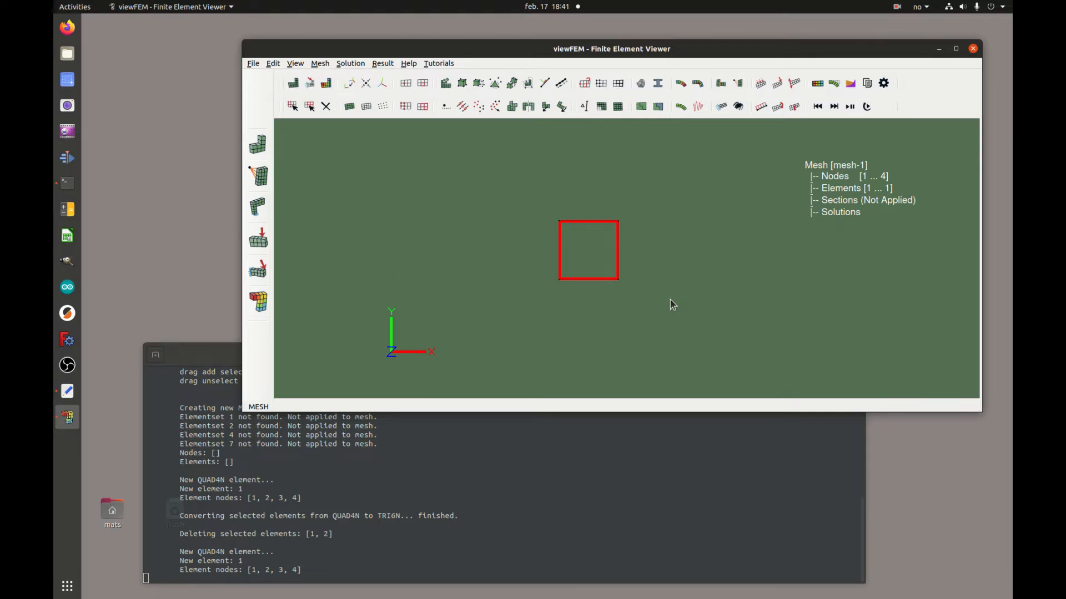
middle_click_drag(673, 286, 642, 262)
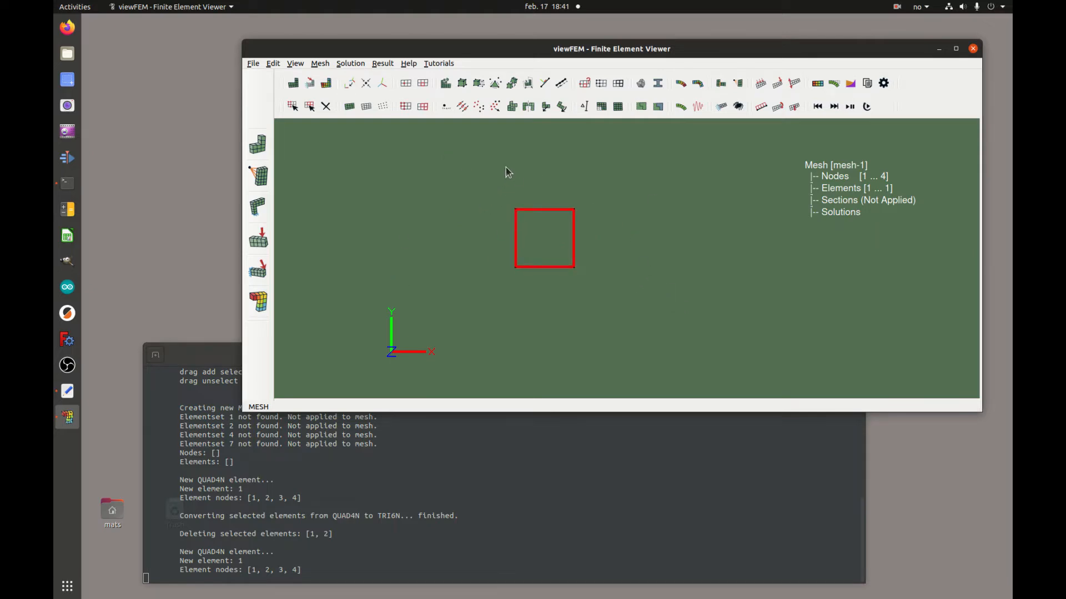
left_click_drag(488, 178, 620, 306)
middle_click_drag(598, 284, 580, 241)
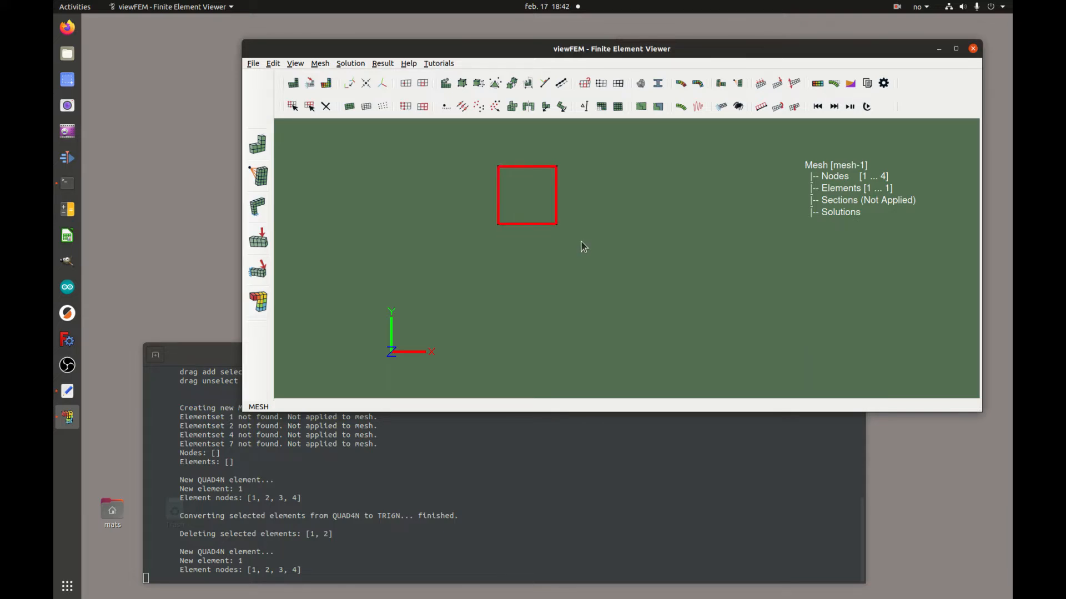
left_click(478, 84)
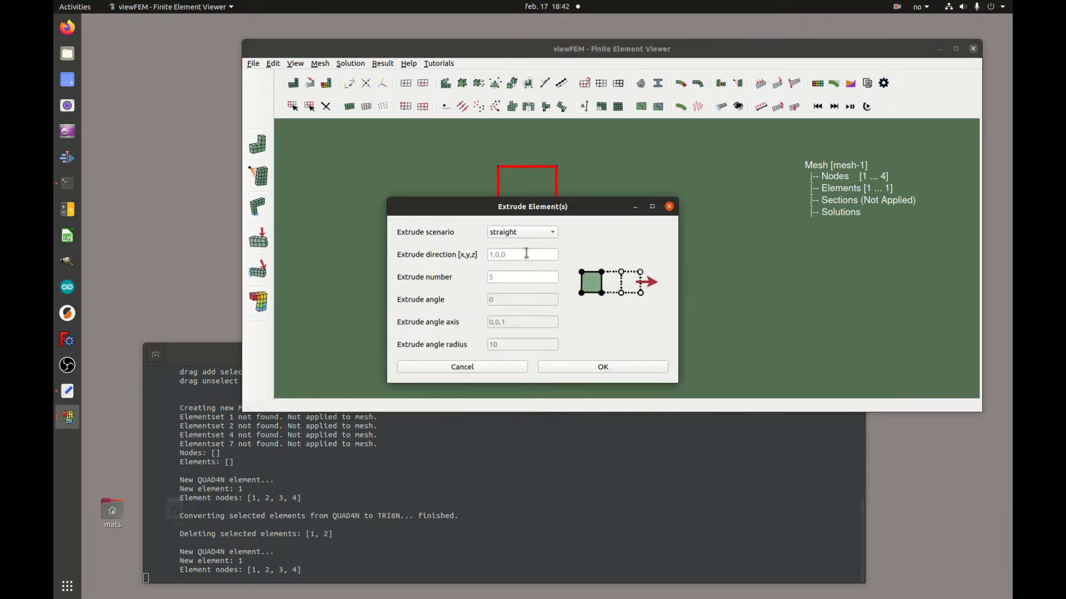
double_click(521, 270)
type("2")
left_click_drag(556, 211, 735, 180)
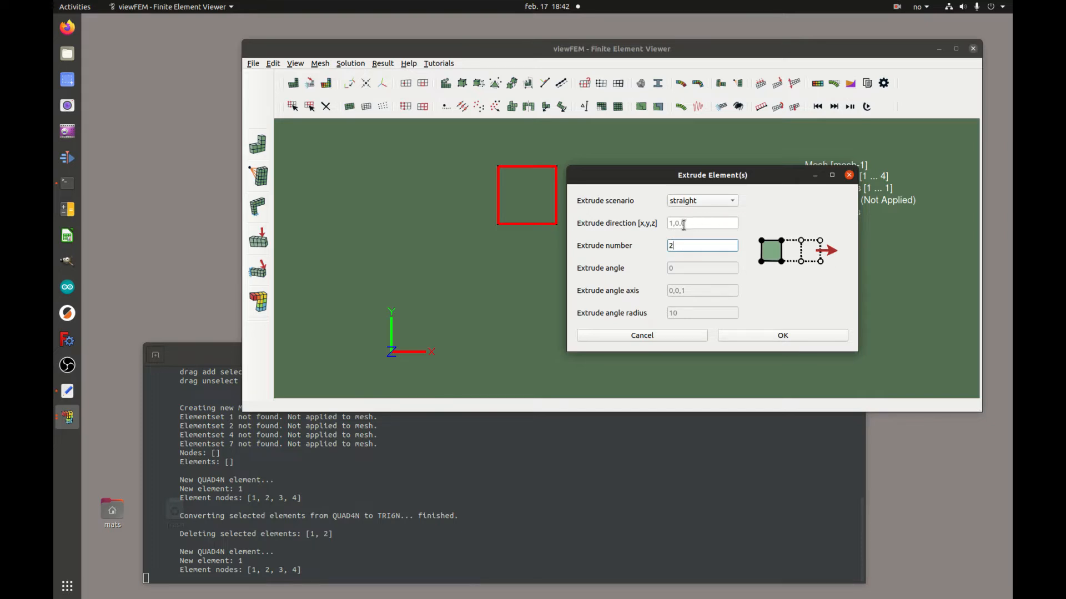
left_click(788, 334)
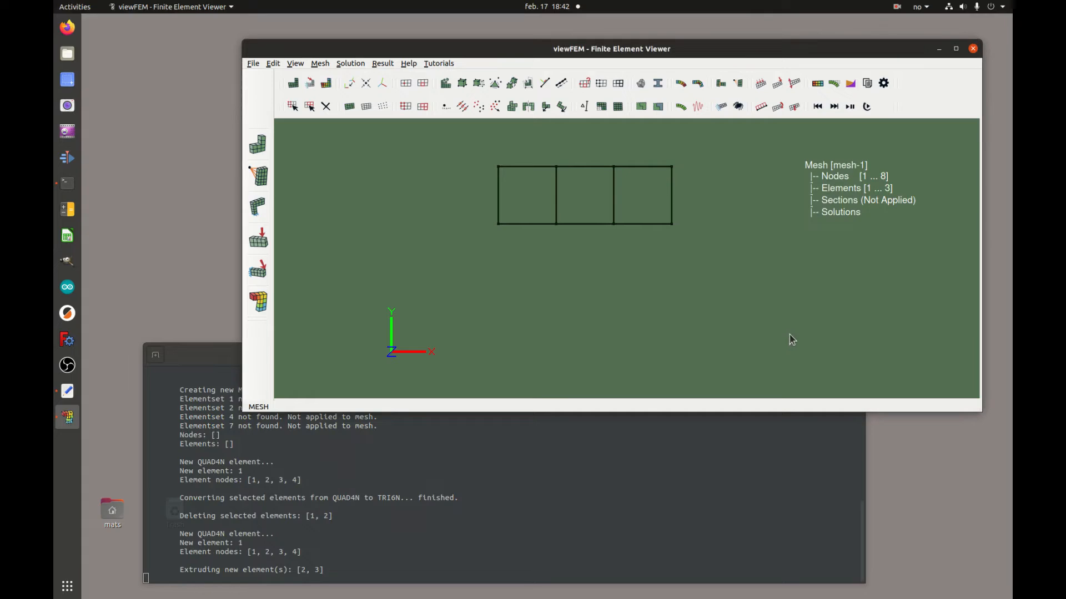
Step: Measure the distance between the upper-left and upper-right corner nodes of the three-element row
left_click_drag(465, 138, 709, 251)
scroll(702, 238, "down", 5)
middle_click_drag(718, 276, 730, 231)
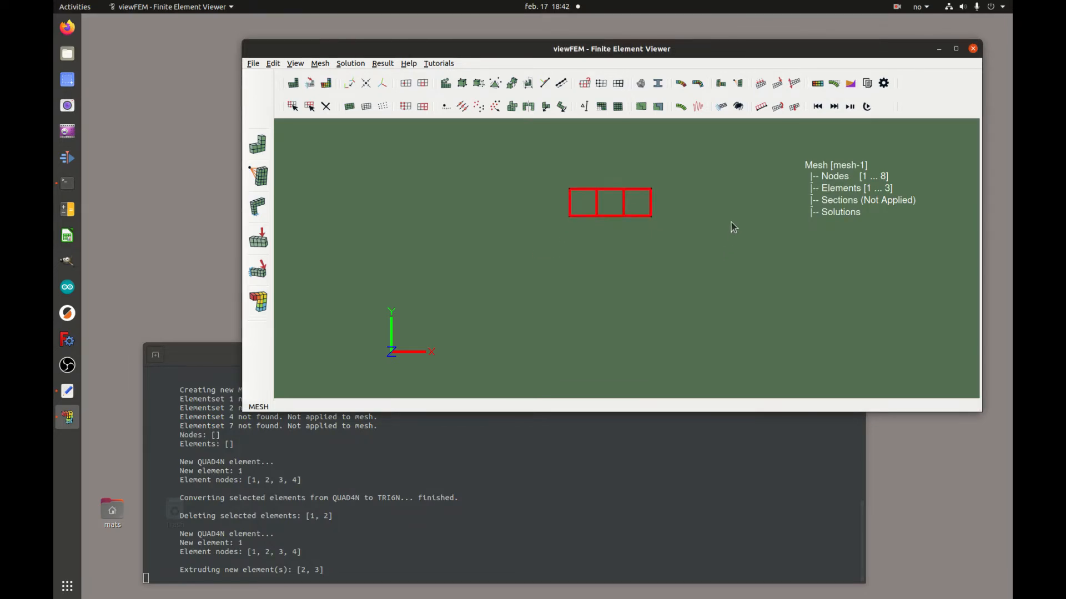
left_click(575, 198)
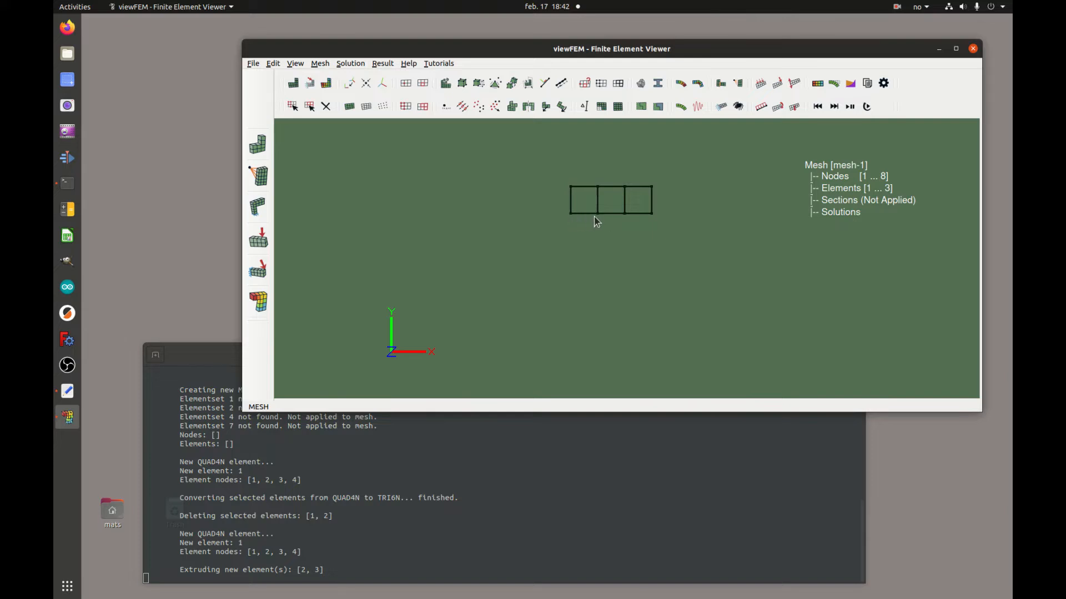
left_click_drag(557, 176, 675, 221)
left_click(426, 165)
left_click(293, 106)
left_click_drag(561, 177, 580, 197)
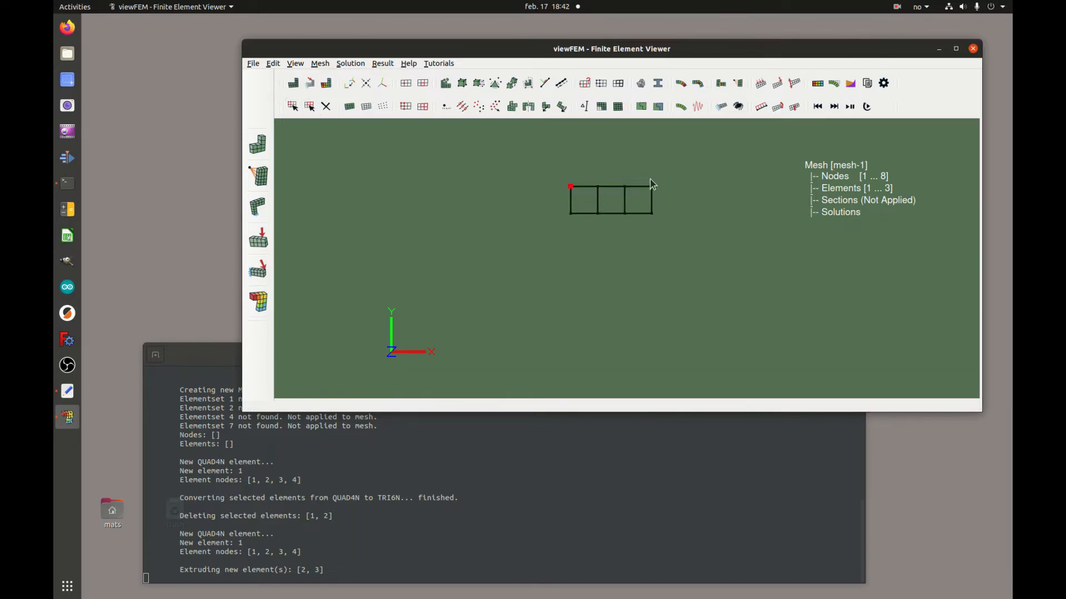
left_click(584, 106)
left_click(625, 276)
Step: Select all three elements and extrude them straight in direction 0,-1,0 with an extrude number of 29
left_click(309, 106)
left_click_drag(534, 165, 717, 244)
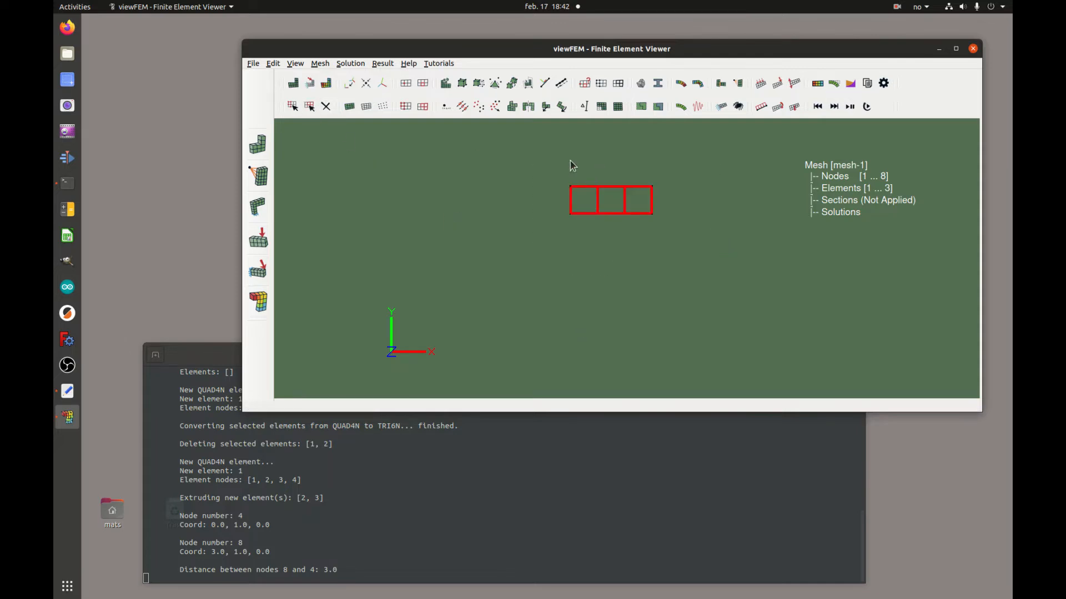
left_click(480, 84)
left_click(536, 254)
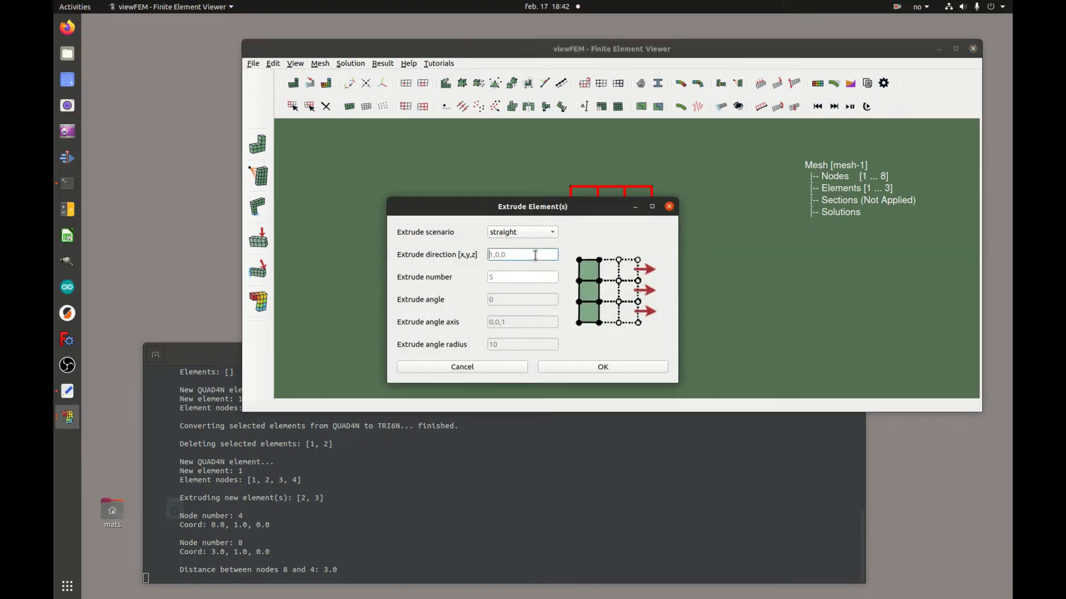
type("0,-1,0")
left_click(508, 277)
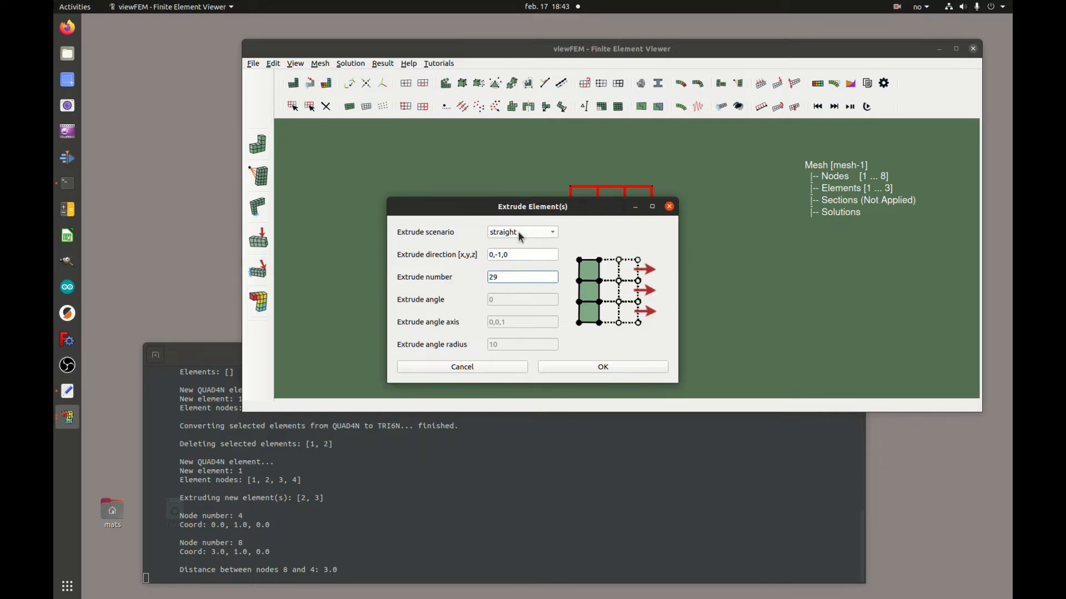
left_click(605, 368)
Step: Hide the node markers on the extruded column of elements
scroll(688, 278, "down", 4)
left_click(385, 108)
middle_click_drag(718, 245, 706, 185)
scroll(711, 276, "down", 5)
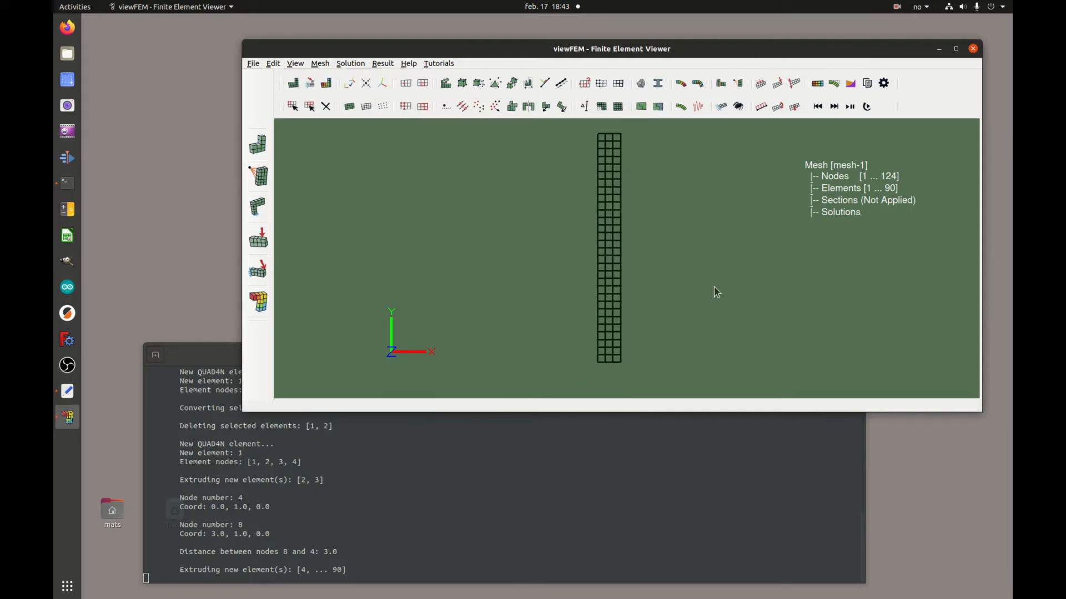
Step: Select the bottom row of the column and set up an angled extrusion in direction 0,-1,0 with an extrude number of 16
middle_click_drag(721, 300, 690, 268)
left_click_drag(558, 315, 596, 339)
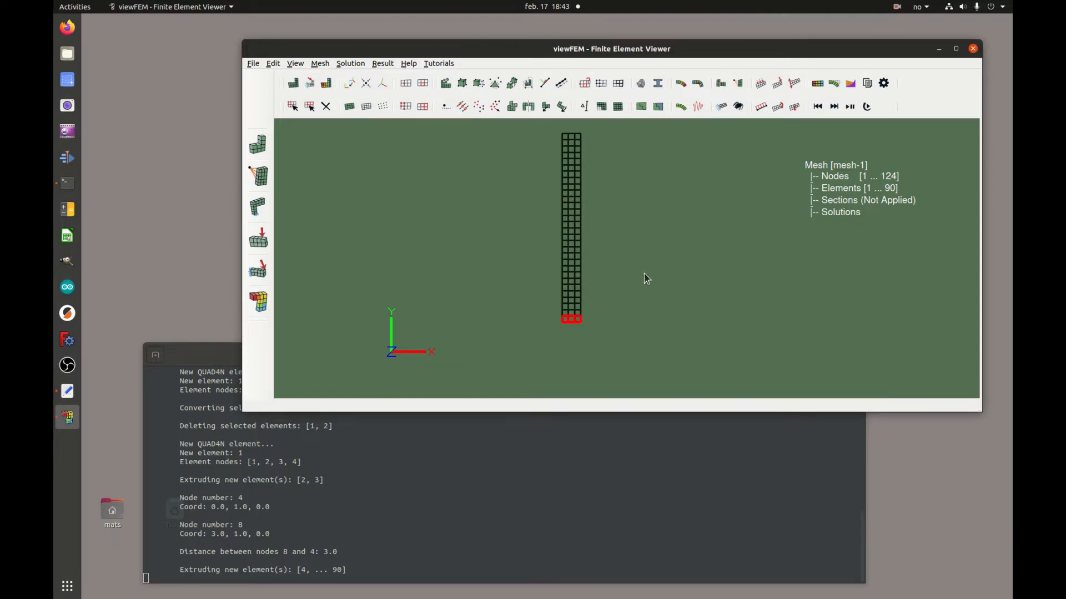
left_click(478, 85)
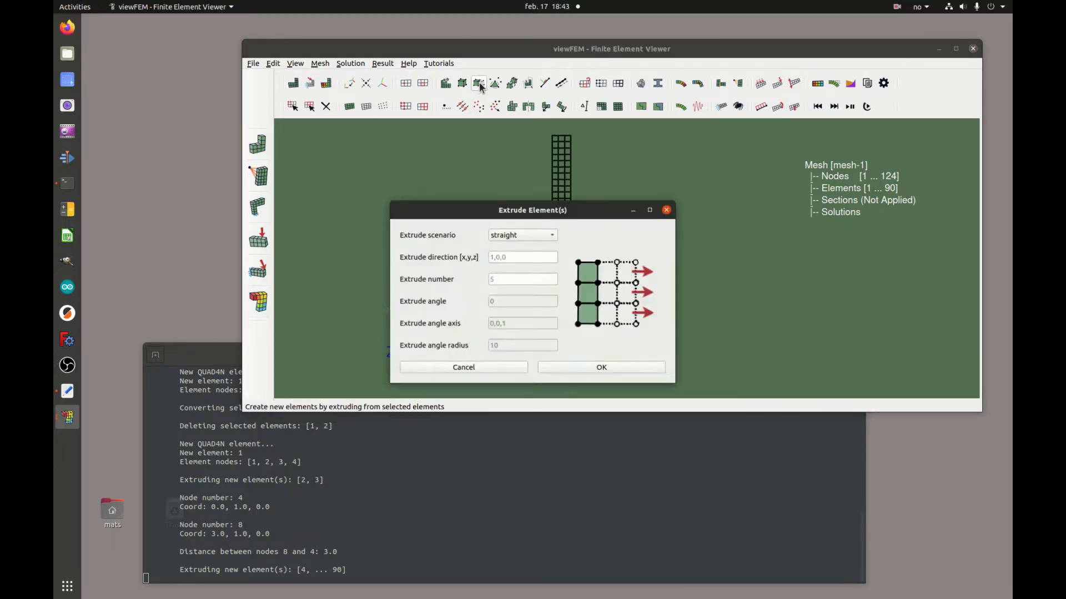
left_click(546, 233)
left_click(547, 242)
left_click(543, 253)
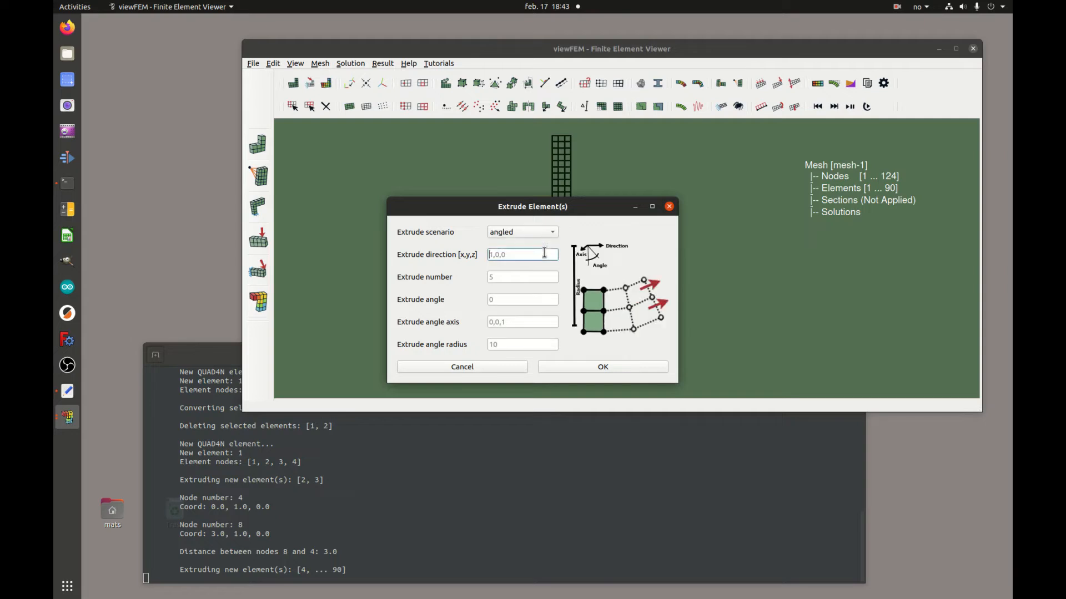
type("0,-1,0")
left_click_drag(518, 256, 492, 254)
left_click(533, 253)
key("Tab")
type("16")
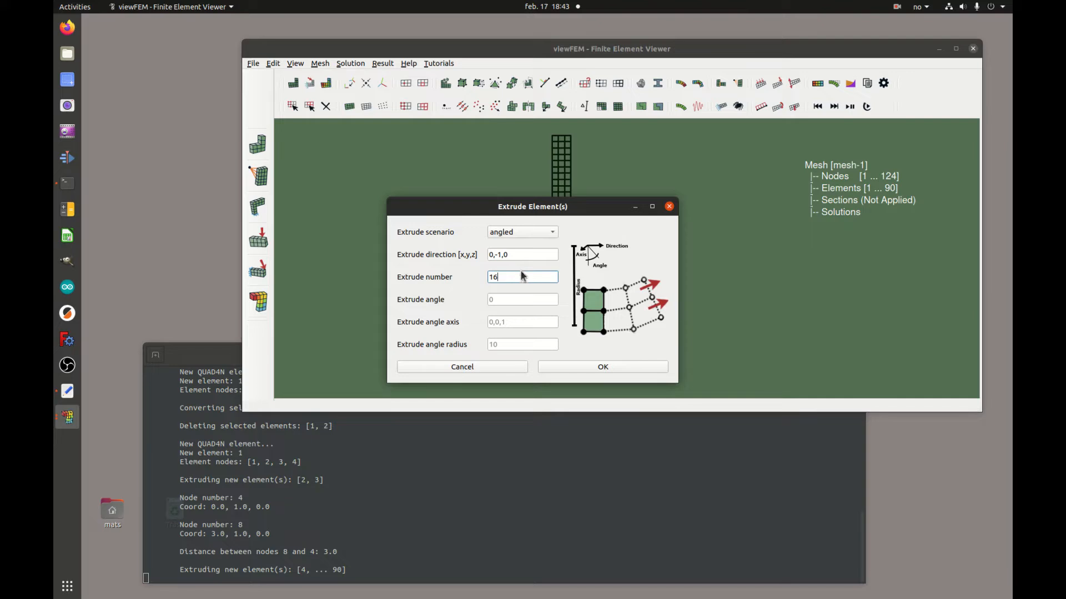
Step: Set the extrude angle to 180 and the angle radius to 6, and extrude the bend
left_click(511, 299)
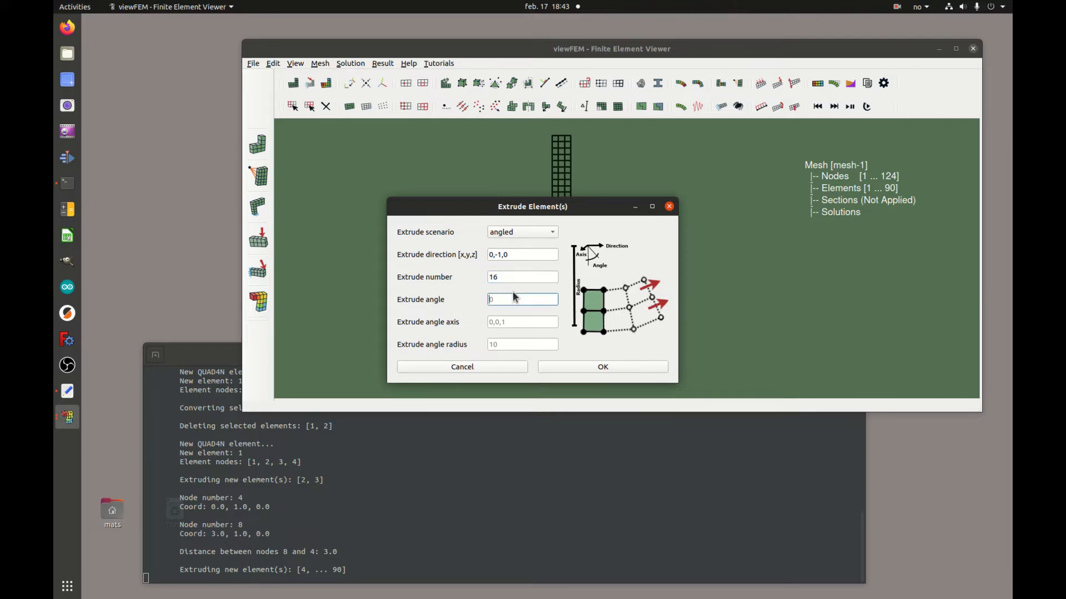
type("180")
left_click(509, 322)
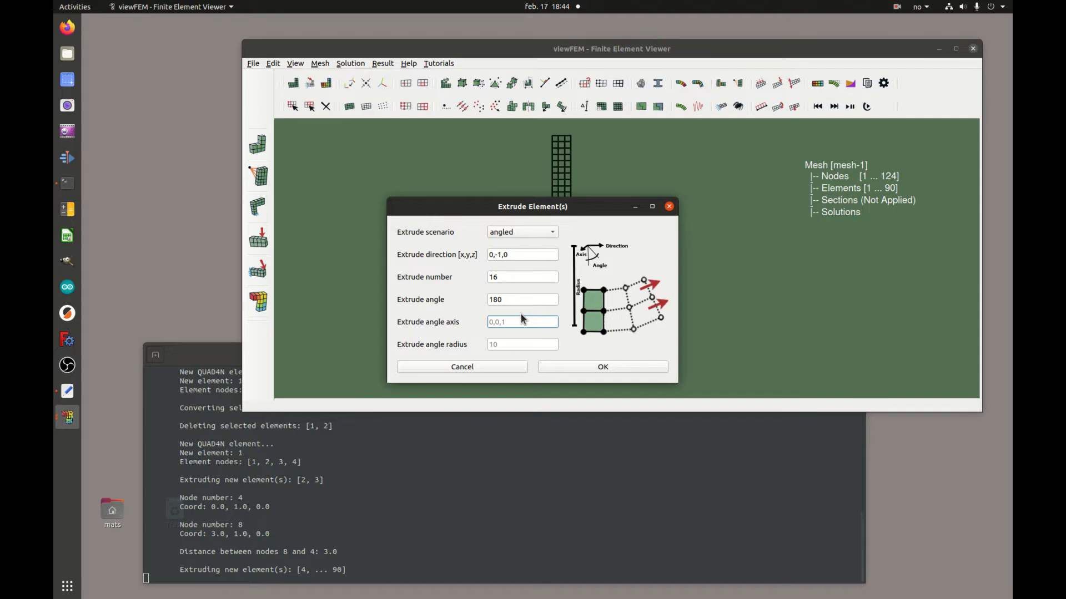
left_click(521, 344)
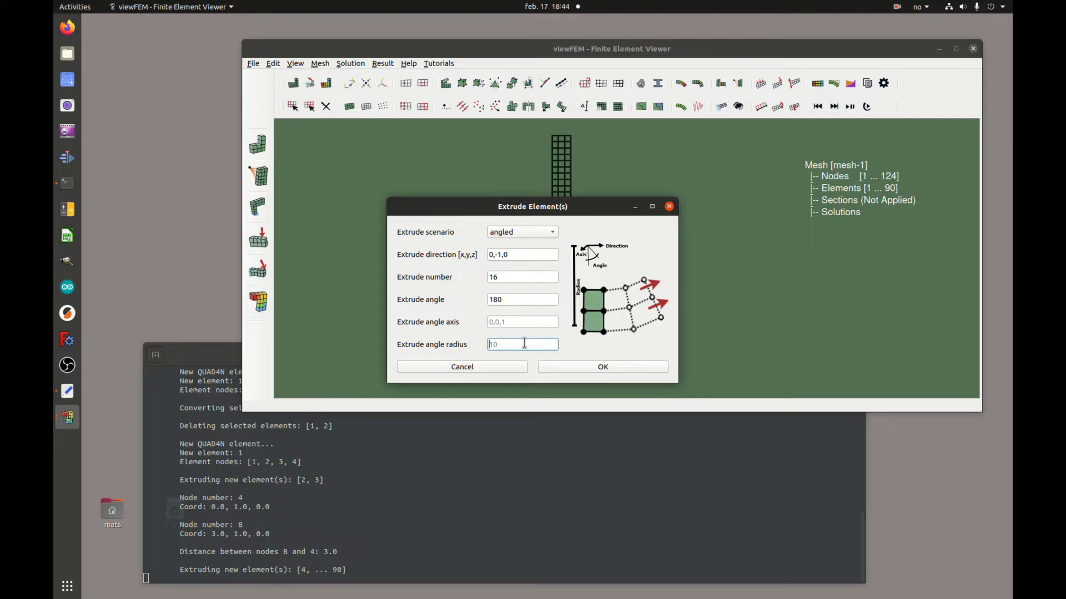
type("6")
left_click(610, 373)
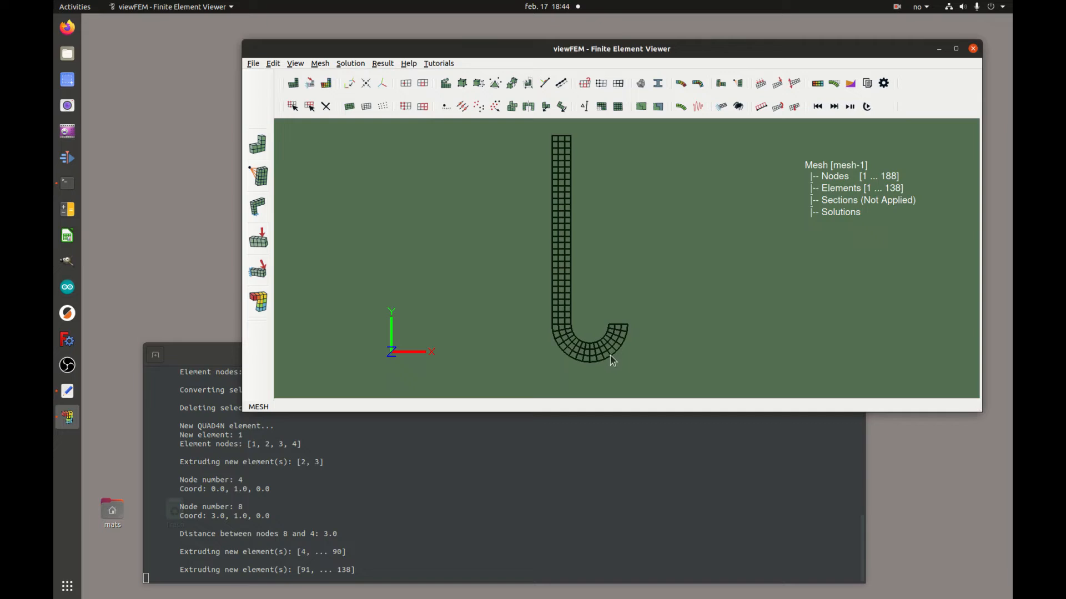
Step: Select all elements of the curved bend below the straight column and delete them
middle_click_drag(646, 339, 644, 284)
scroll(644, 288, "up", 3)
middle_click_drag(642, 228, 697, 204)
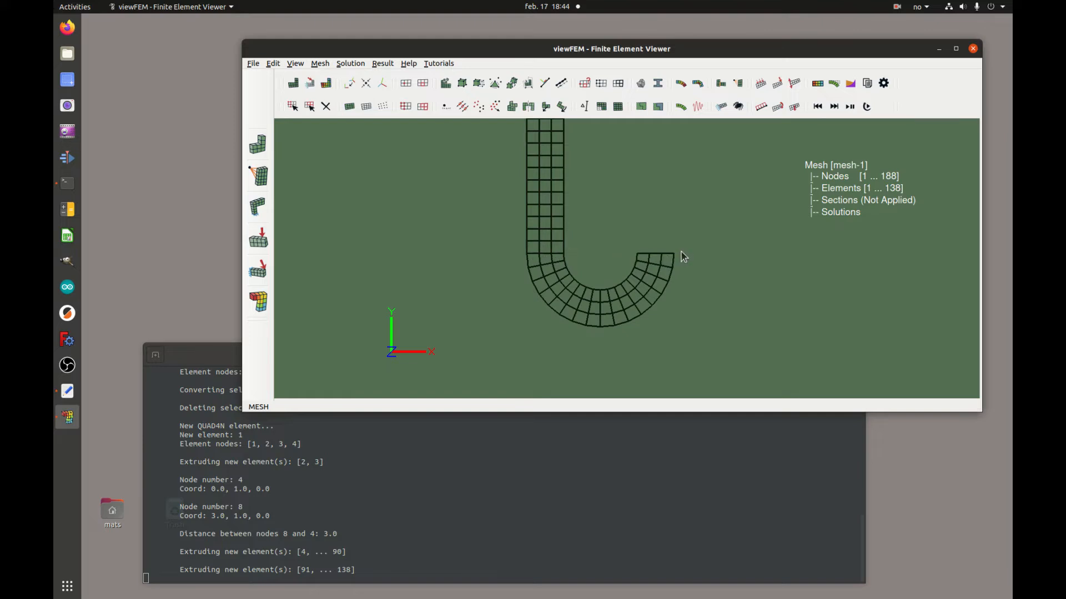
left_click_drag(684, 251, 502, 336)
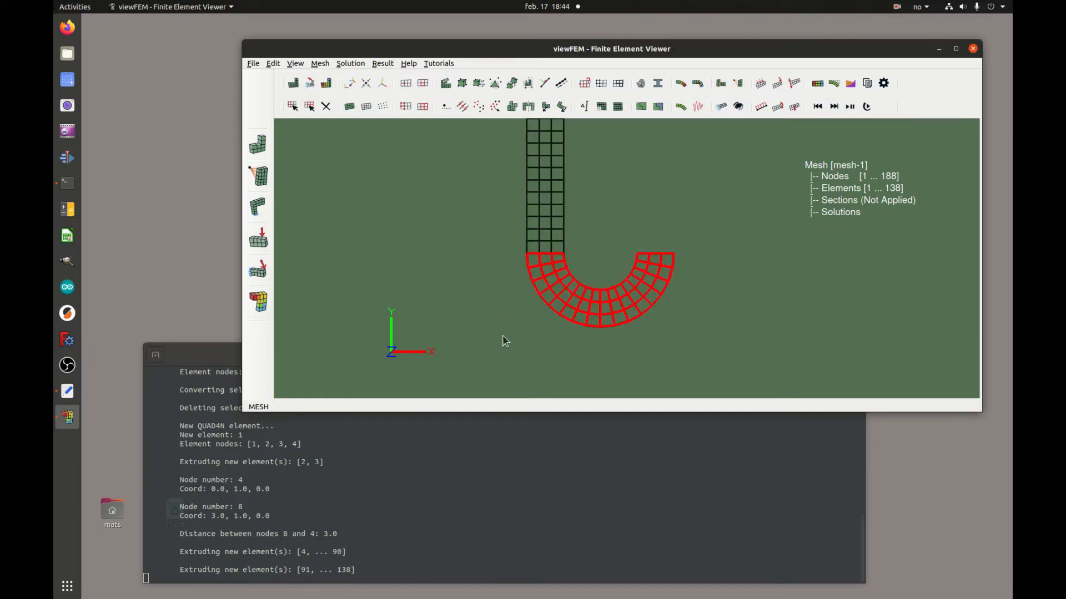
left_click(326, 106)
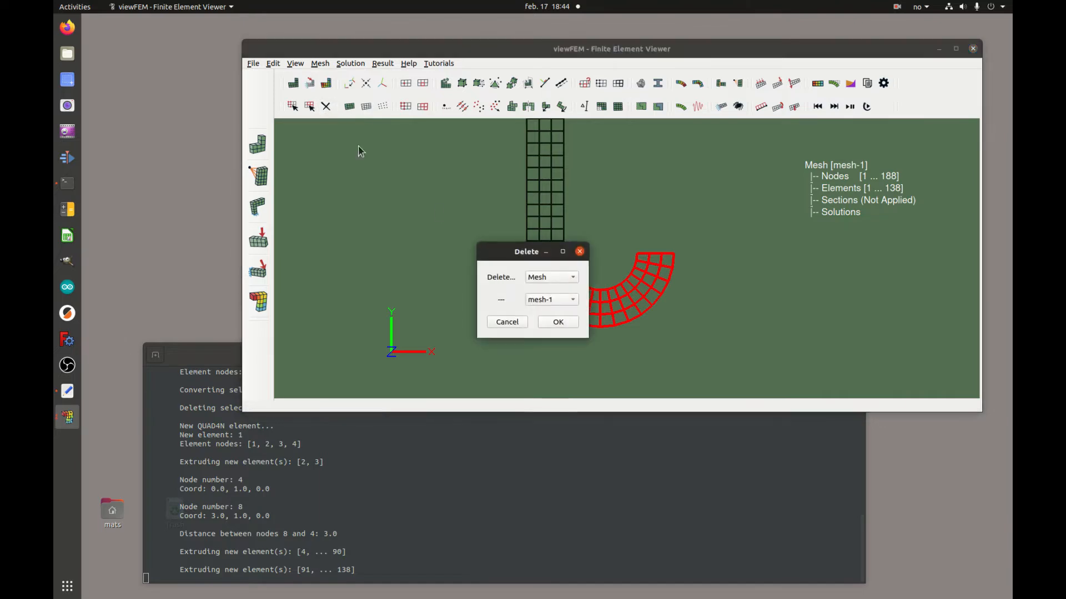
left_click(567, 279)
left_click(566, 223)
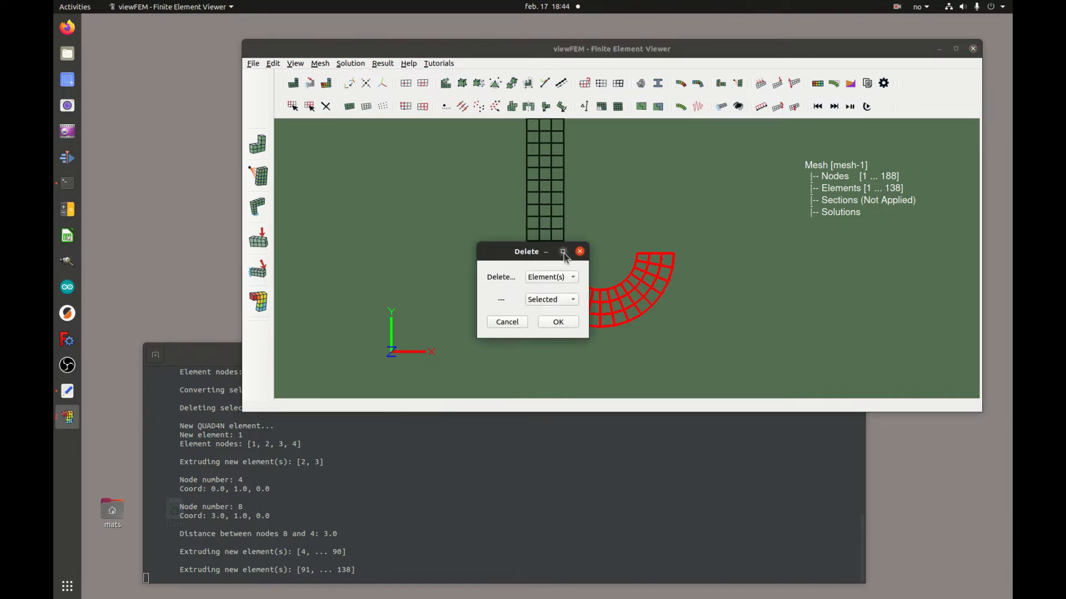
left_click(569, 323)
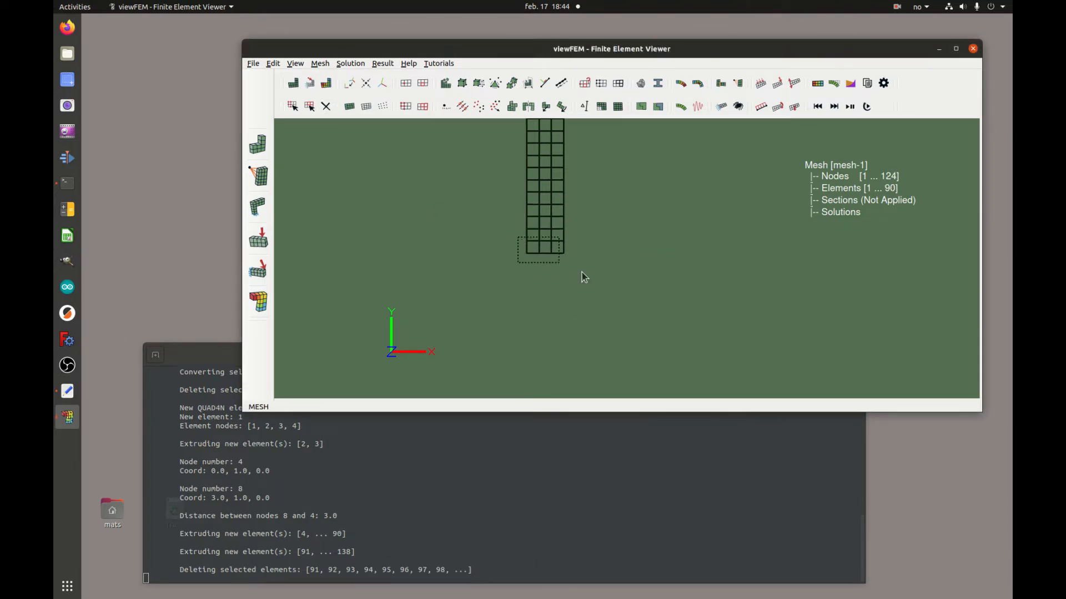
Step: Set up an angled extrusion of the column's bottom row in direction 0,-1,0 with an extrude number of 14
left_click(481, 107)
left_click(531, 233)
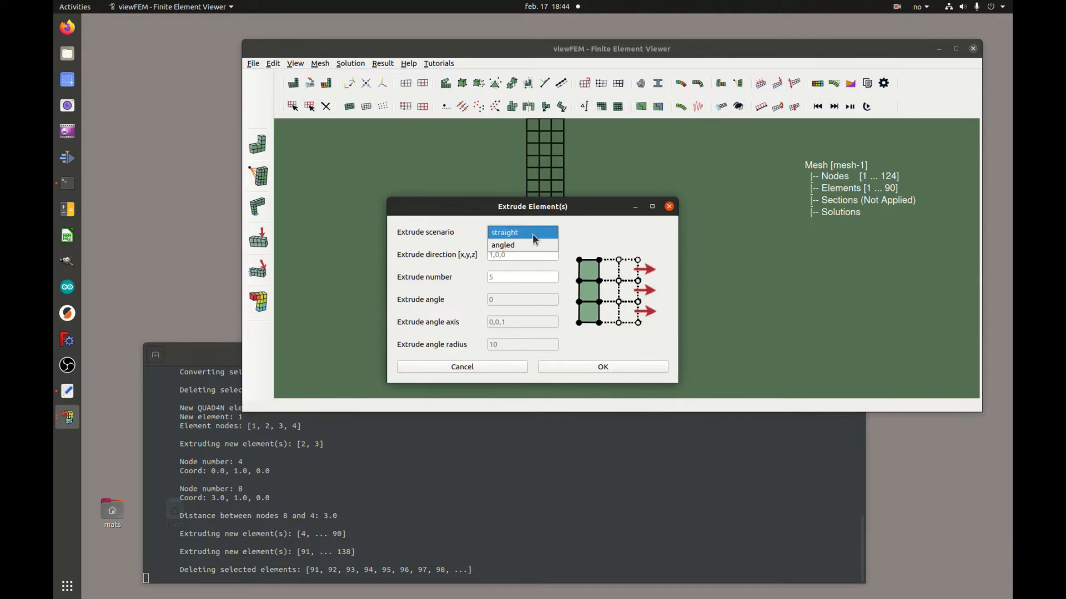
left_click(532, 244)
triple_click(531, 256)
type("0,-1,0")
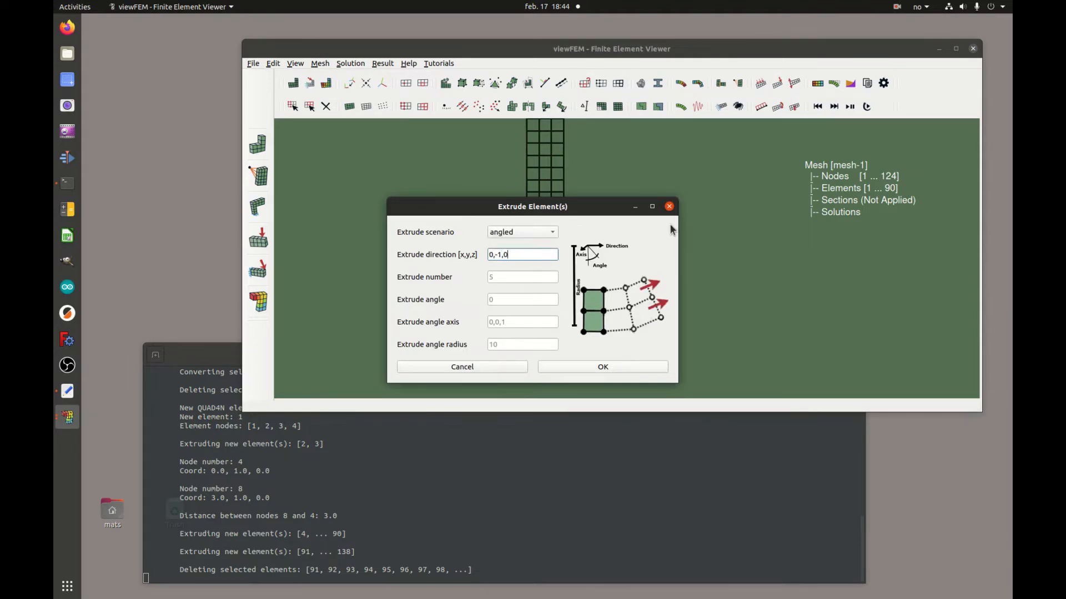
left_click(531, 277)
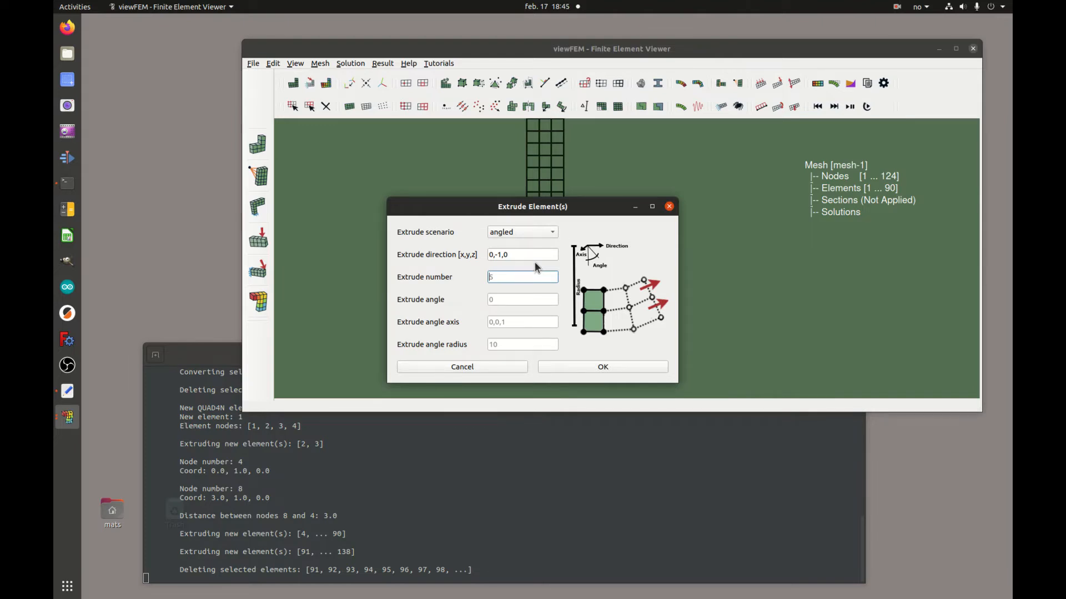
type("14")
Step: Extrude the bottom row through an angle of 180 with an angle radius of 6
left_click(514, 300)
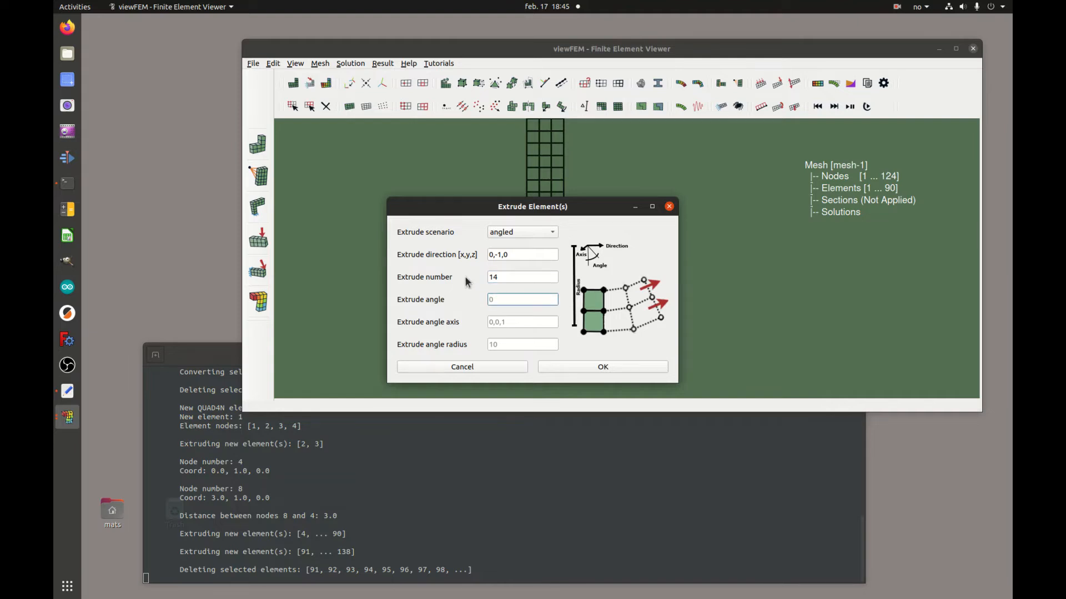
type("180")
left_click(511, 343)
type("6")
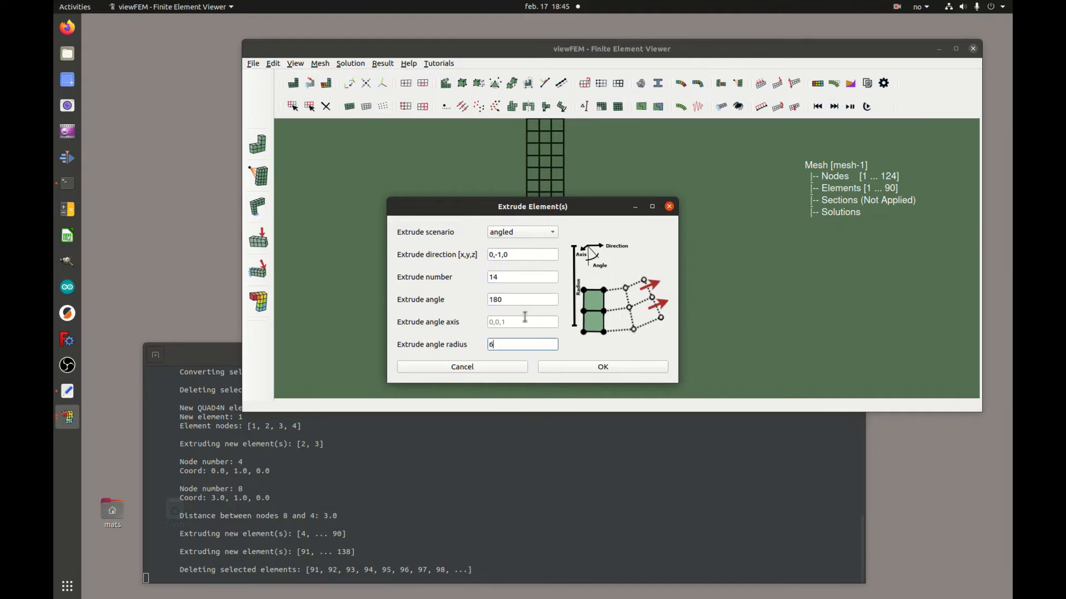
left_click(604, 368)
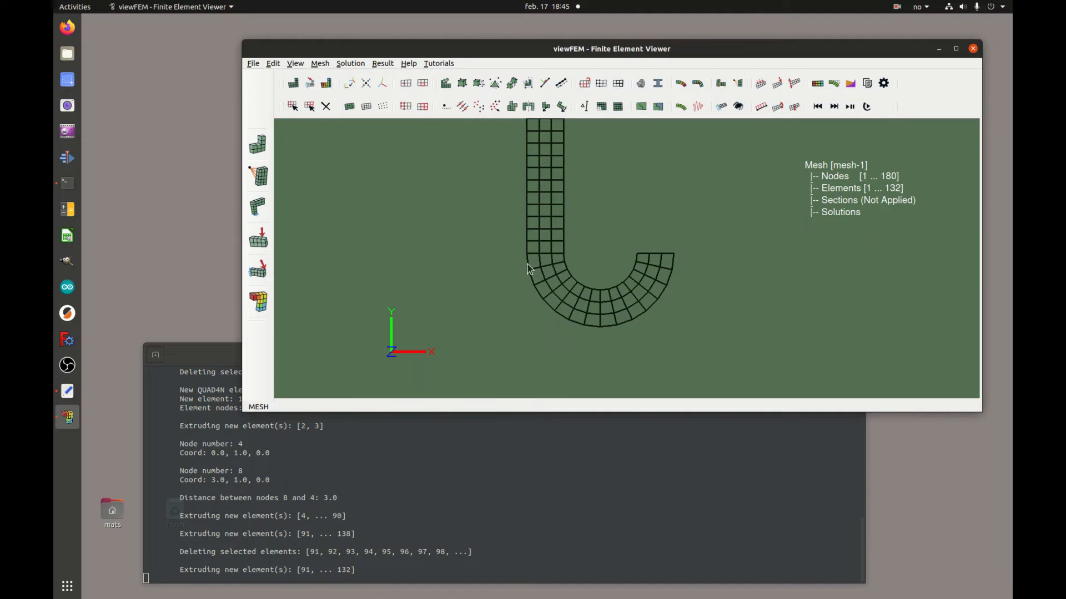
Step: Delete the selected elements of the 14-segment bend, keeping only the straight column
right_click_drag(662, 193, 659, 272)
middle_click_drag(658, 197, 634, 228)
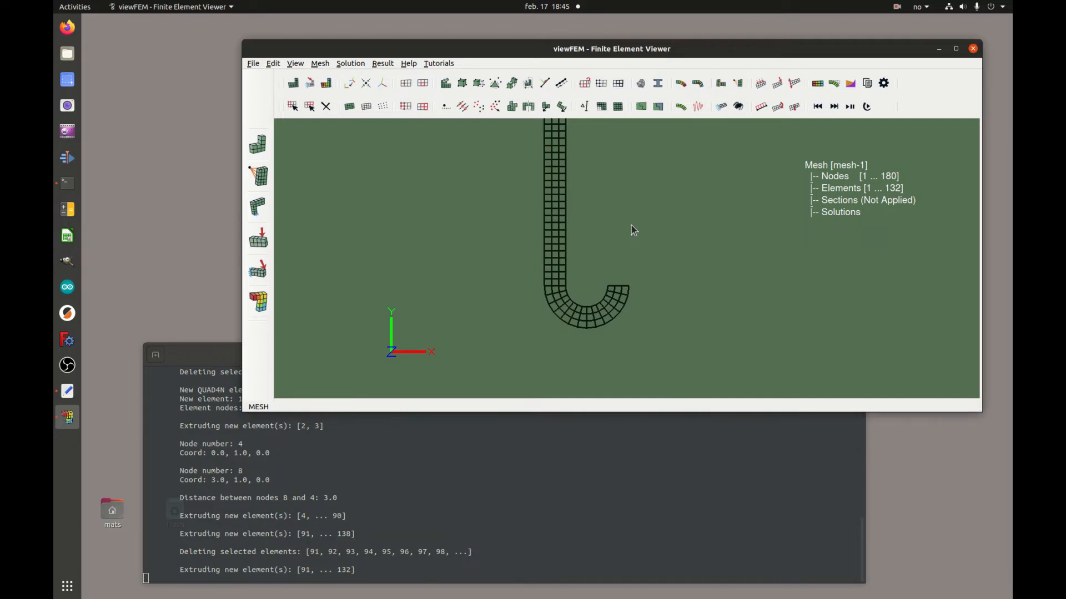
left_click_drag(535, 283, 638, 336)
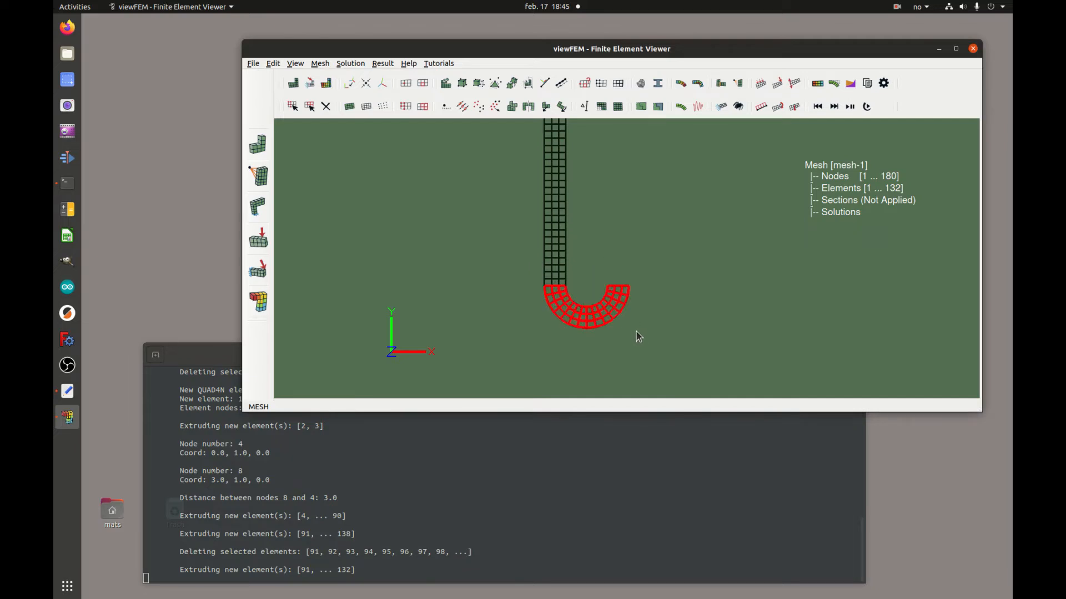
left_click(326, 106)
left_click(552, 280)
left_click(560, 215)
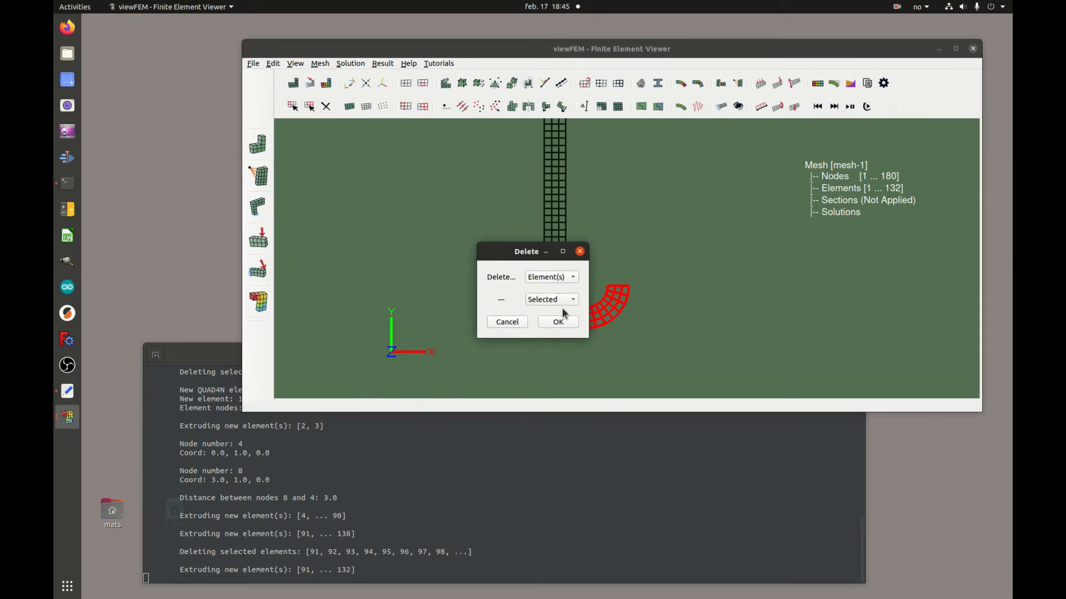
left_click(565, 324)
Step: Select the column's bottom element row and configure an angled extrusion in direction 0,-1,0 with an extrude number of 16
left_click_drag(538, 281, 578, 302)
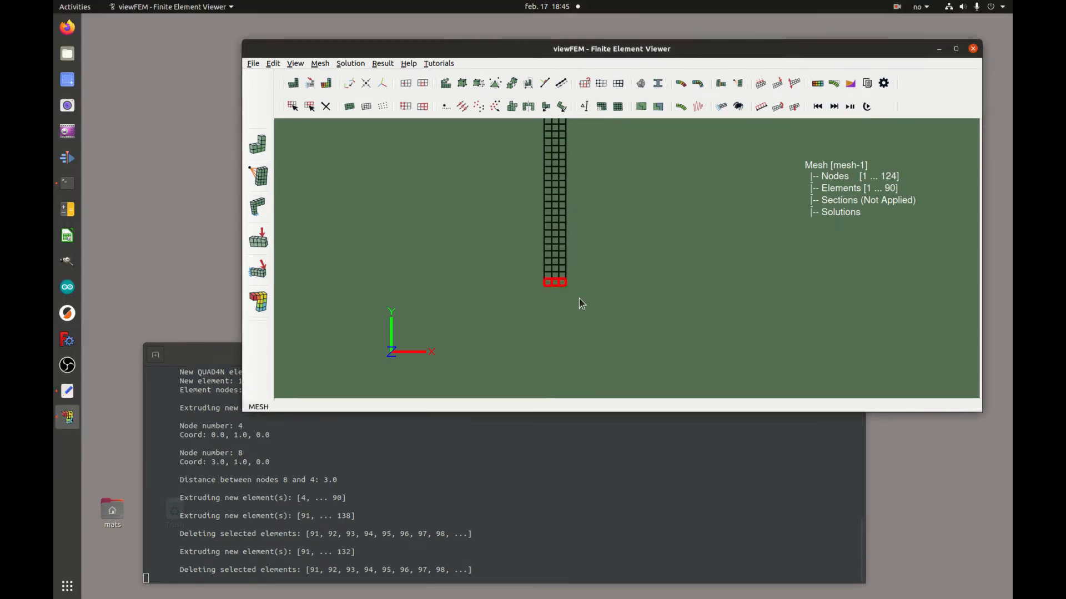
left_click(478, 84)
left_click(538, 233)
left_click(536, 248)
type("0,1")
type("-1")
type(",0")
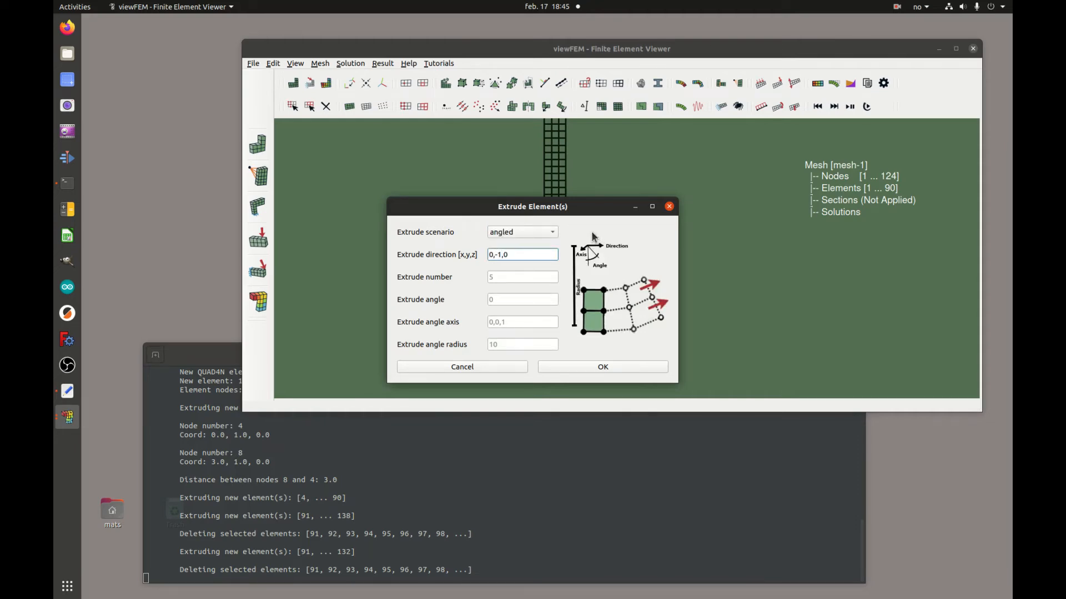
left_click(517, 272)
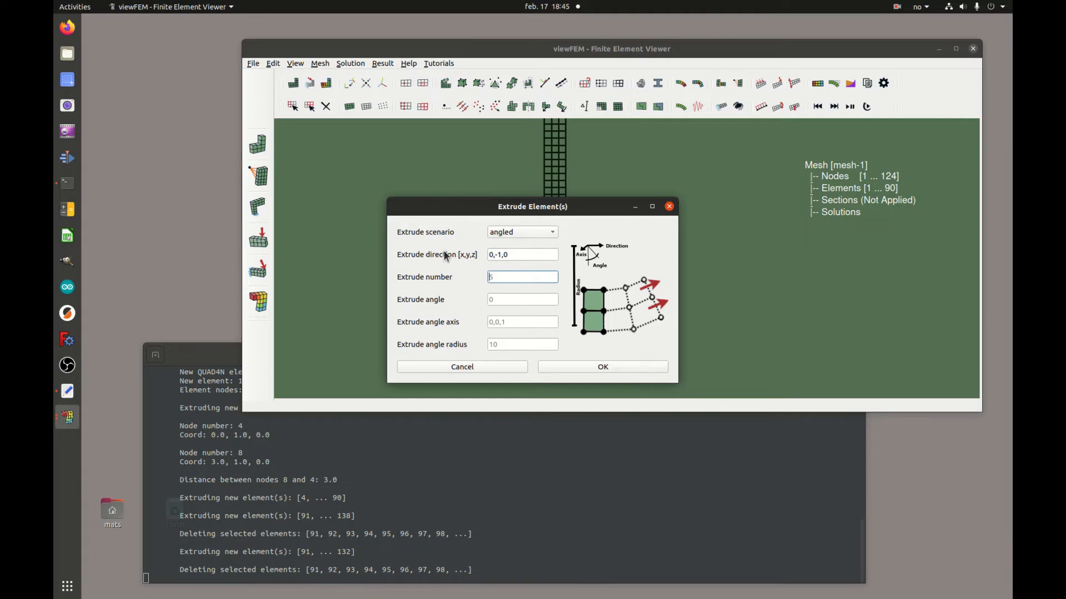
type("16")
Step: Set the extrude angle to 180 and the angle radius to 8, and create the curved elements
left_click(515, 299)
type("180")
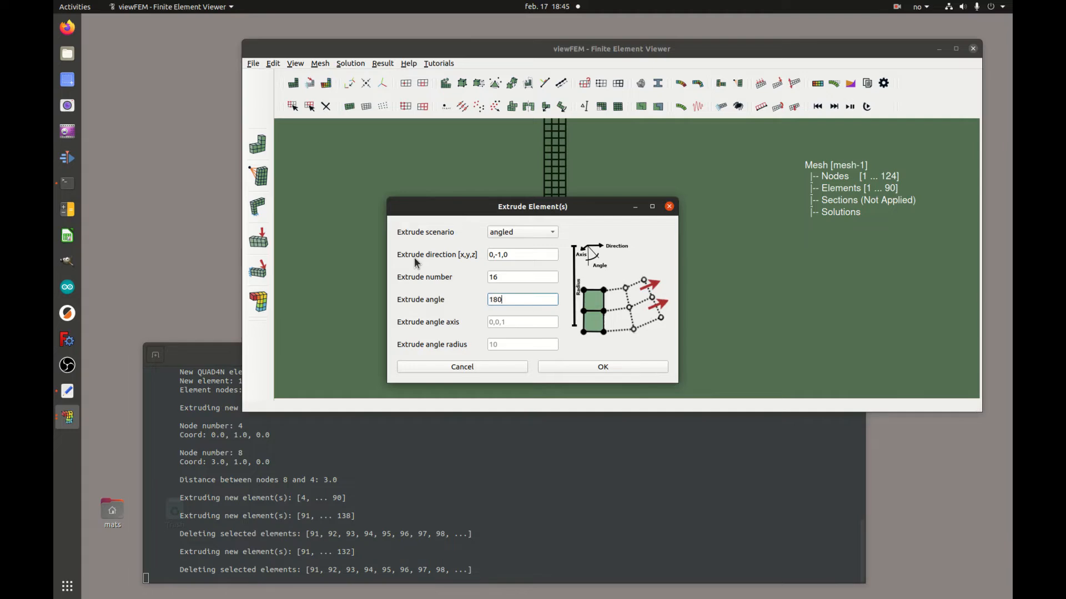
left_click(513, 322)
left_click(515, 348)
type("8")
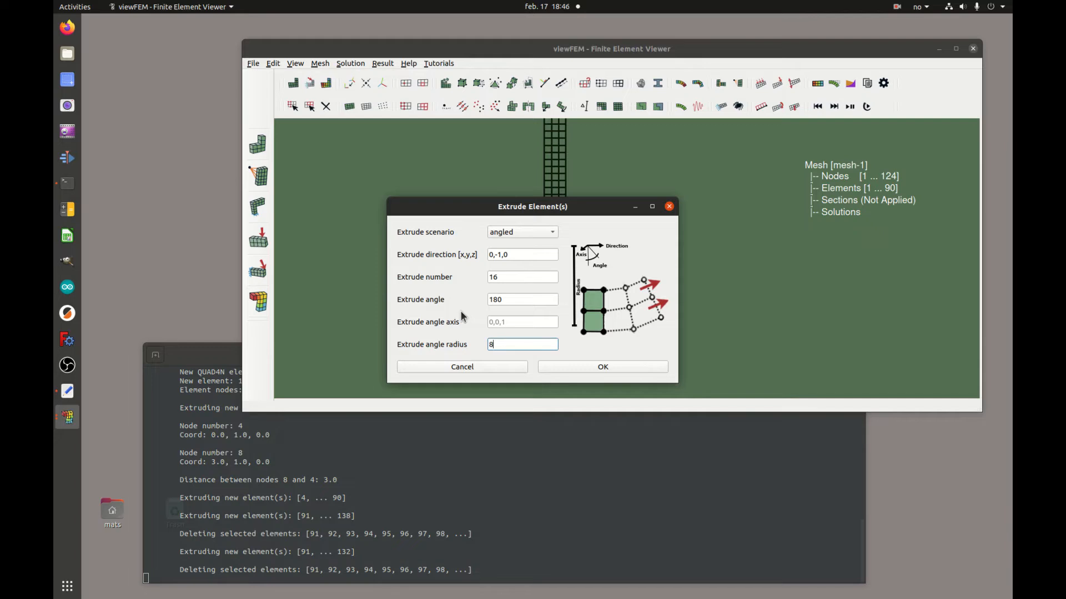
left_click(617, 368)
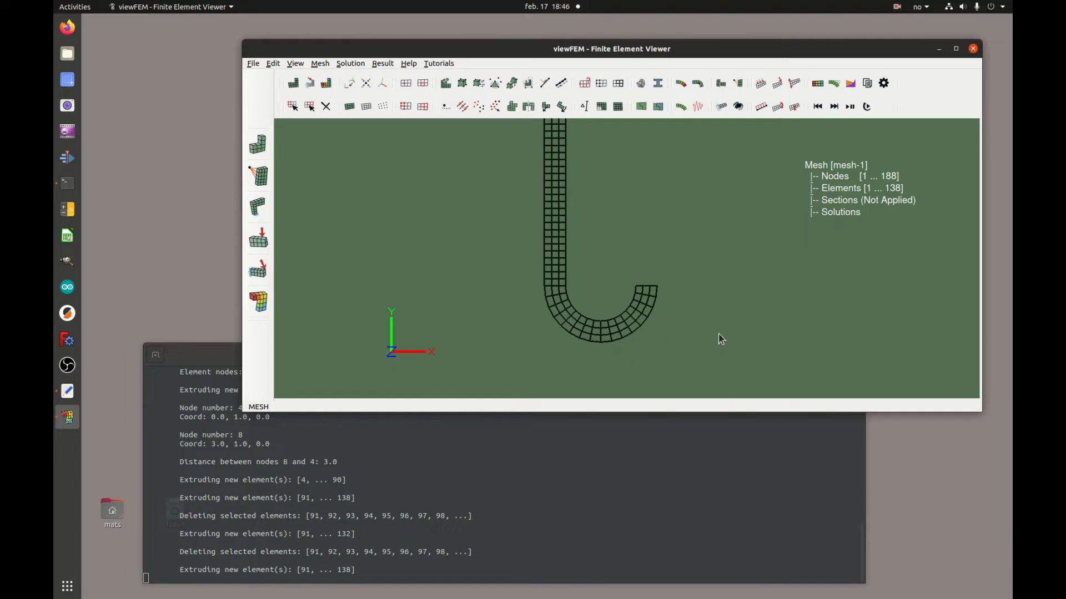
Step: Examine the element rows at the free end of the bend and where it joins the straight column
scroll(593, 329, "down", 2)
scroll(592, 322, "up", 1)
middle_click_drag(609, 265, 618, 245)
scroll(574, 255, "up", 1)
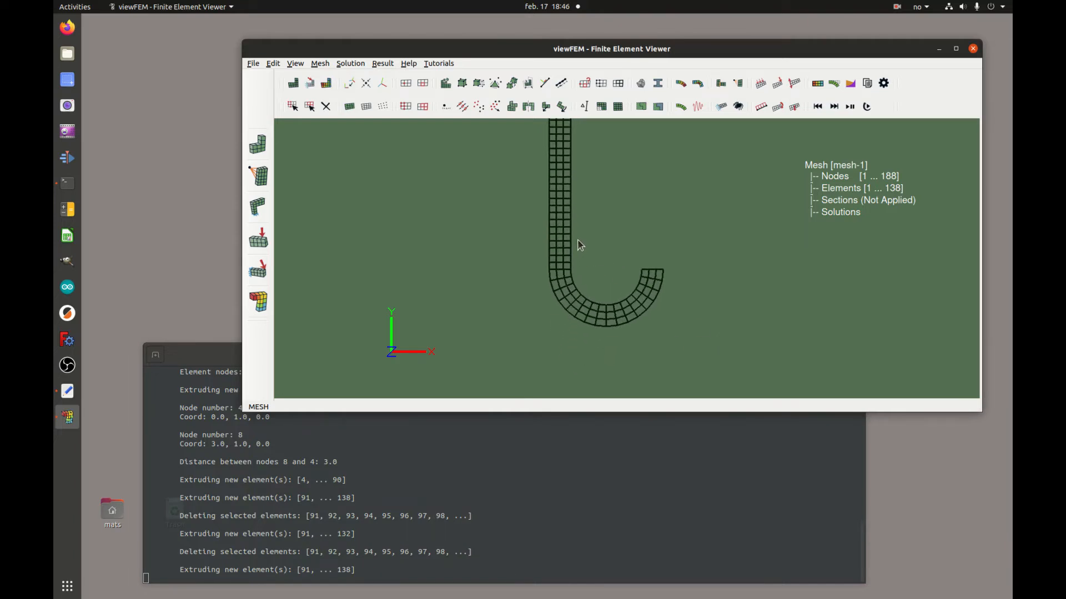
left_click_drag(638, 264, 668, 282)
scroll(657, 250, "up", 3)
scroll(661, 261, "up", 3)
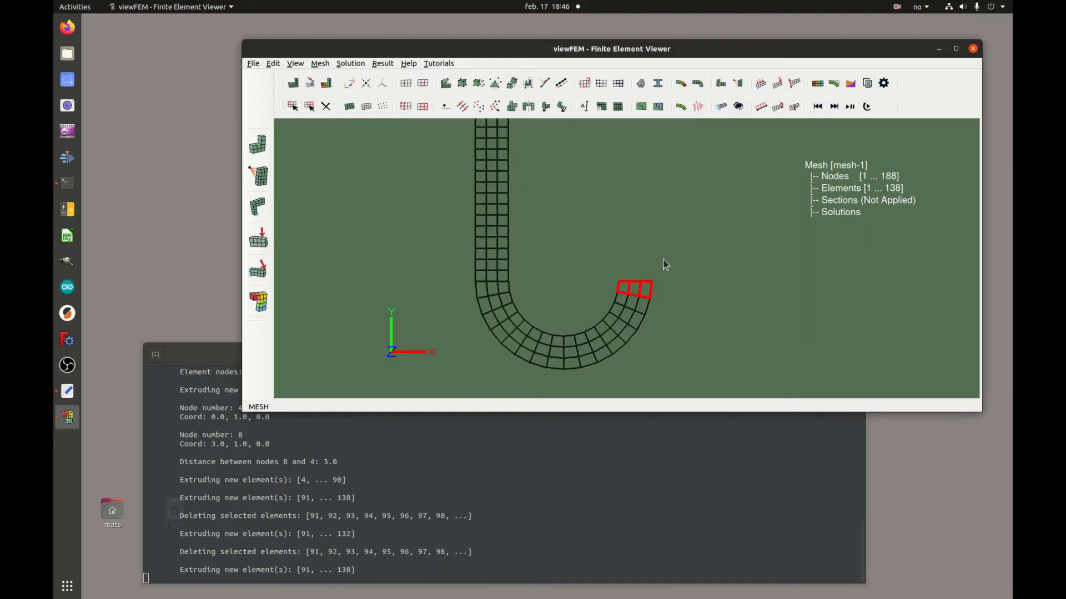
left_click(623, 290)
left_click_drag(649, 309, 657, 307)
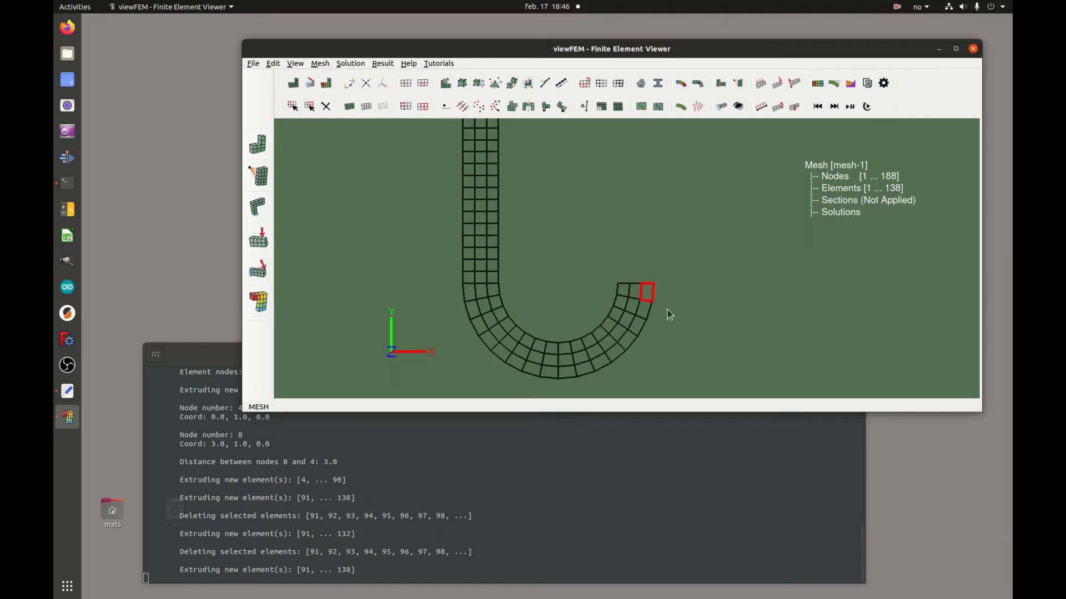
left_click_drag(607, 275, 669, 304)
left_click_drag(505, 270, 453, 292)
left_click_drag(473, 262, 511, 291)
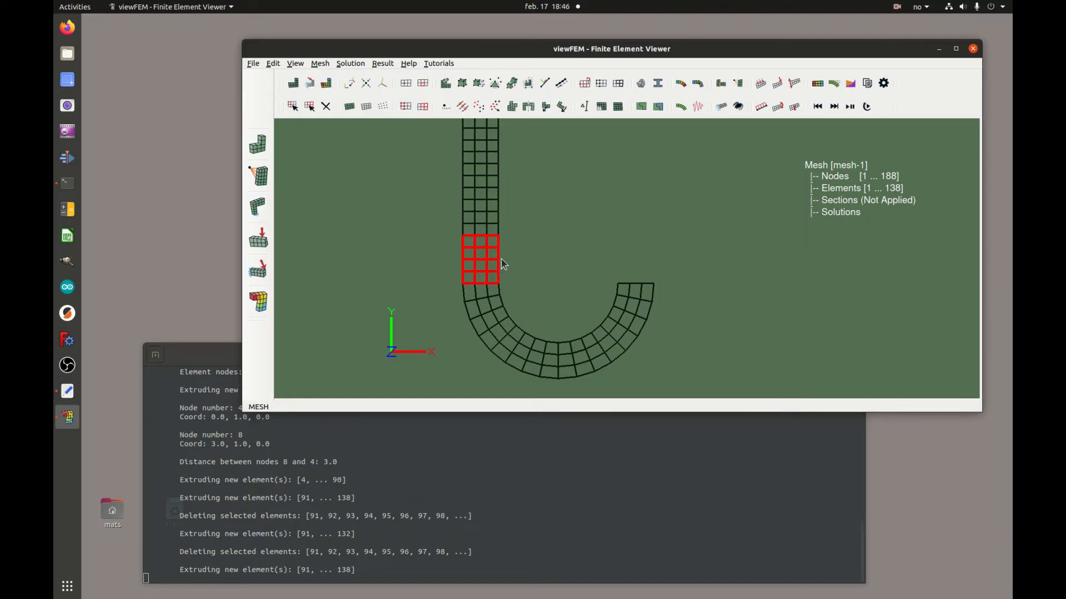
Step: Measure the distance between the outer node at the bend's start and the inner node at its free end
left_click(350, 181)
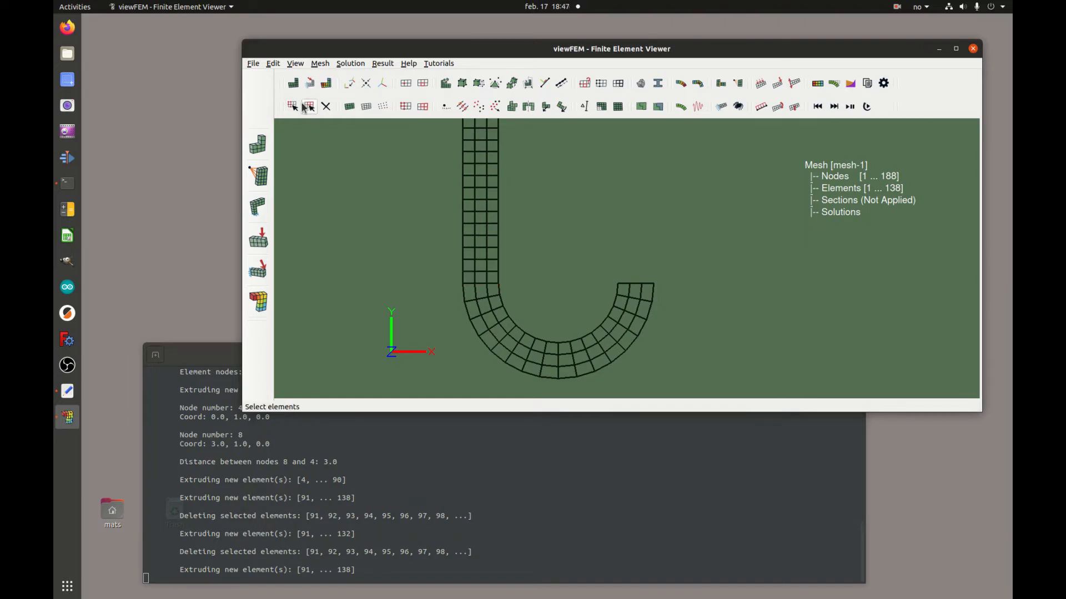
left_click(463, 284)
left_click(618, 283)
left_click(584, 107)
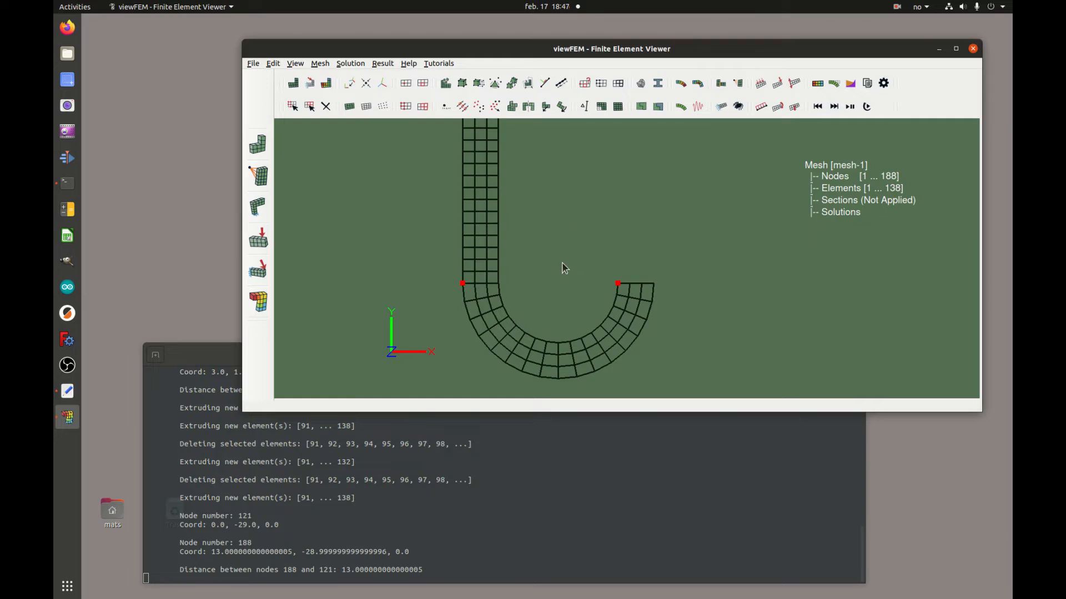
Step: Copy the four lowest element rows of the straight column to the bend's free end with an offset vector of 13,0,0
left_click(310, 107)
left_click_drag(505, 289, 447, 231)
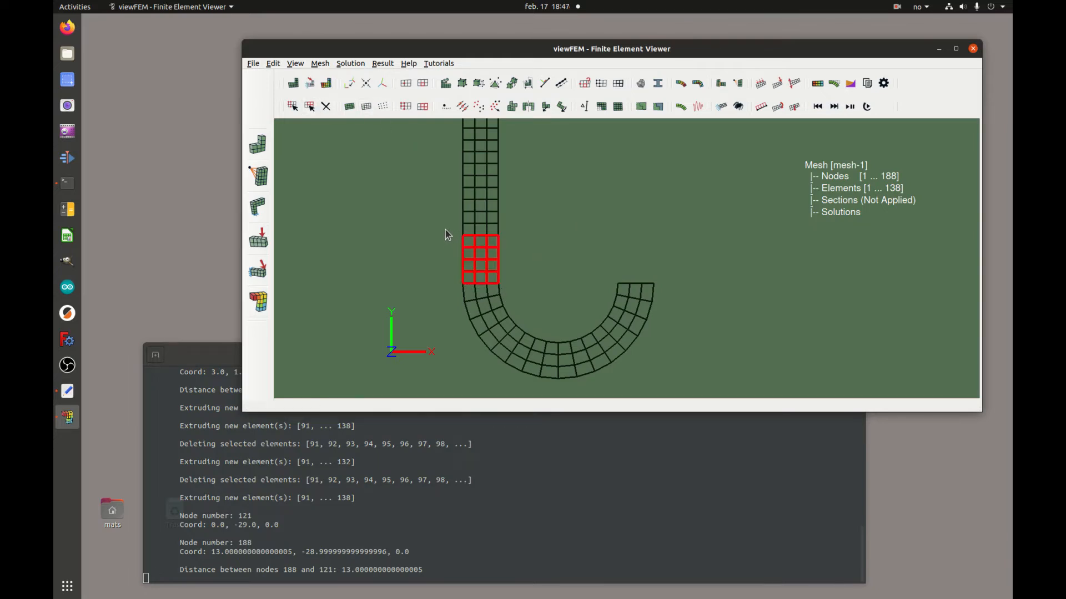
left_click(511, 107)
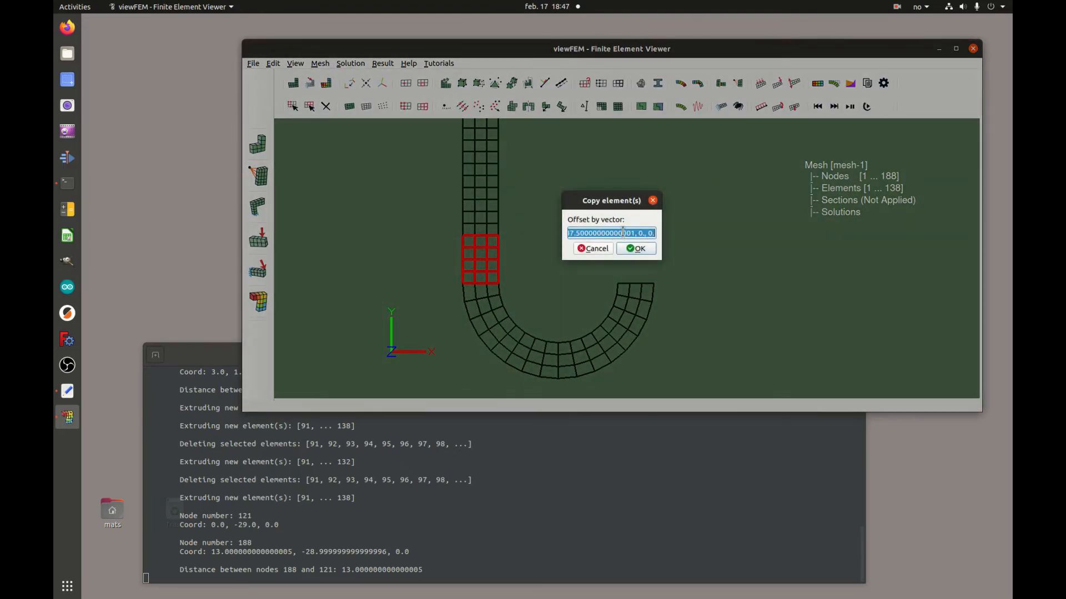
type("13,0,0")
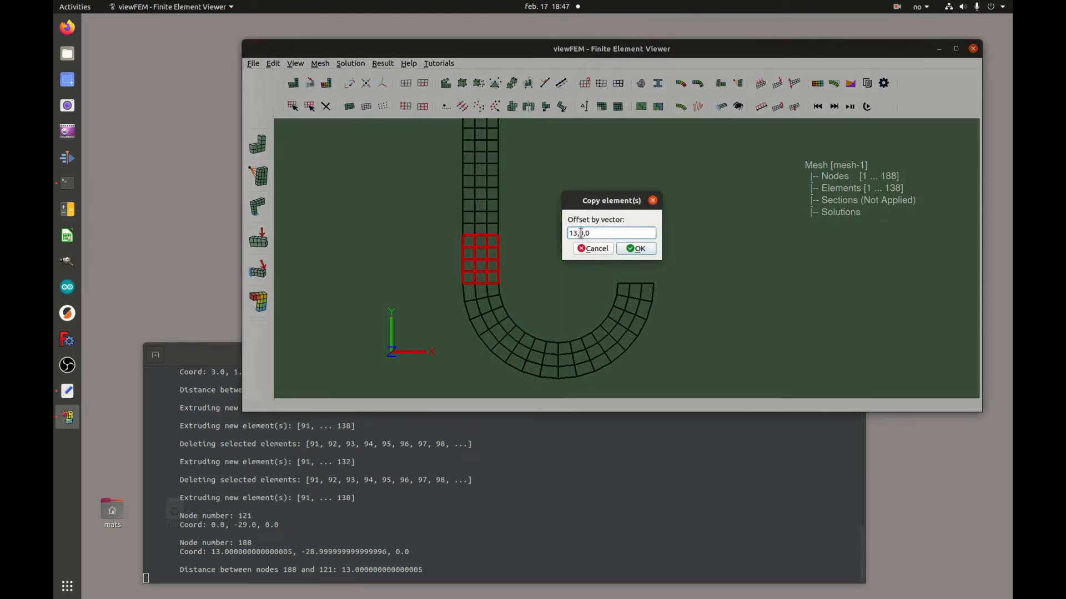
left_click(639, 248)
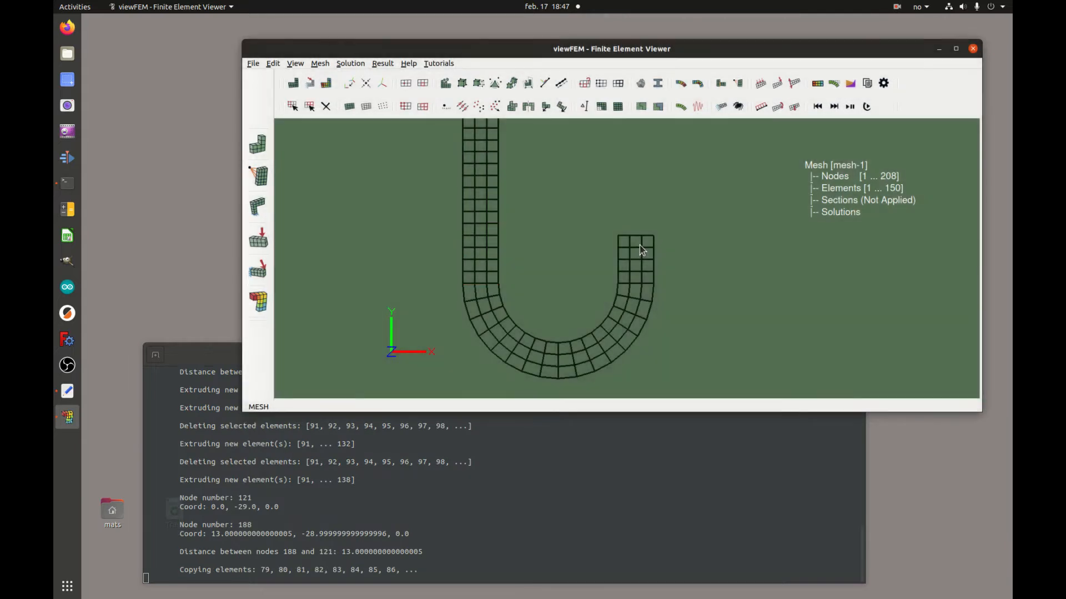
Step: Select the nodes where the copied elements meet the bend and fuse them with a tolerance of 0.1
left_click_drag(601, 223, 672, 285)
left_click(293, 106)
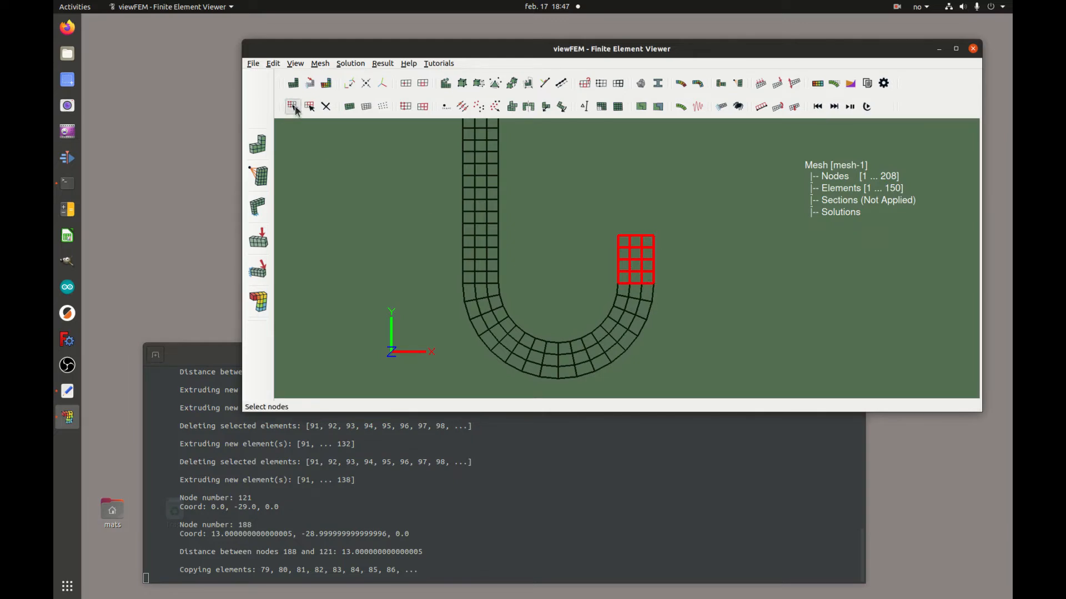
left_click_drag(635, 291, 666, 293)
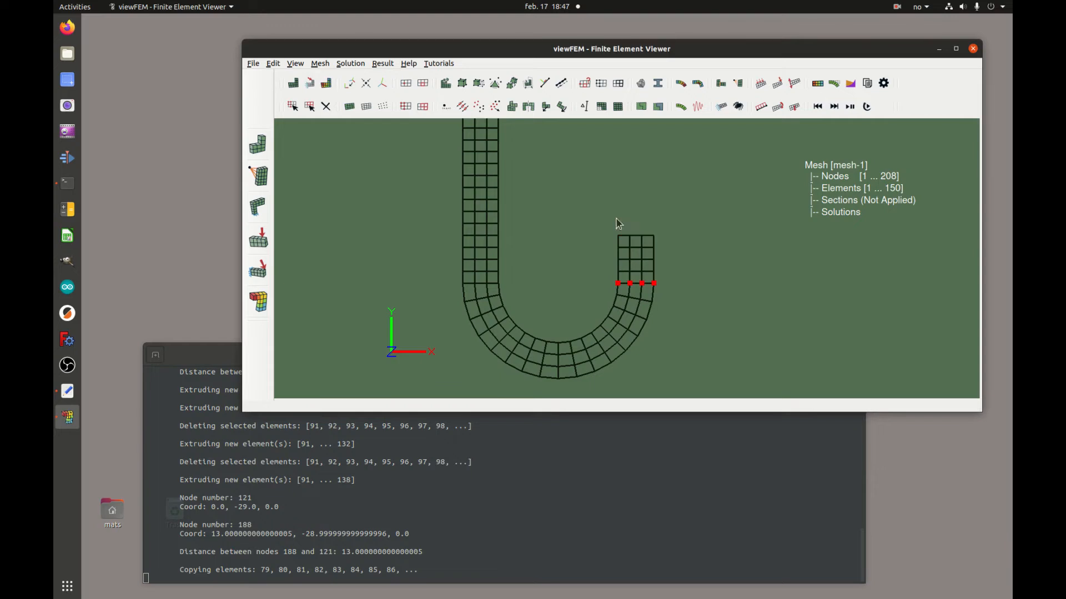
left_click(460, 106)
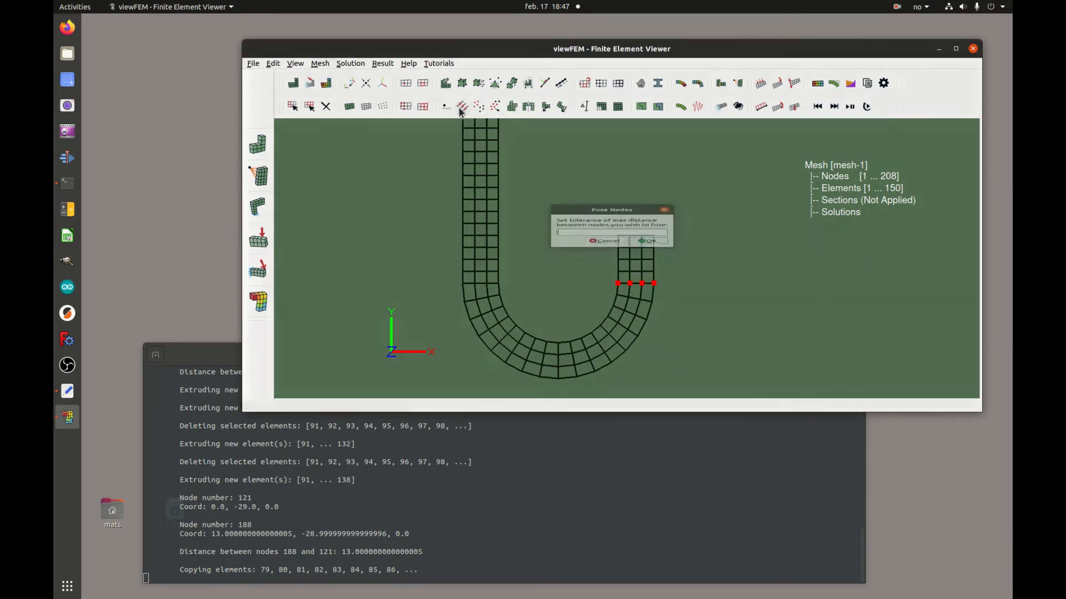
type("0.1")
left_click_drag(611, 197, 584, 195)
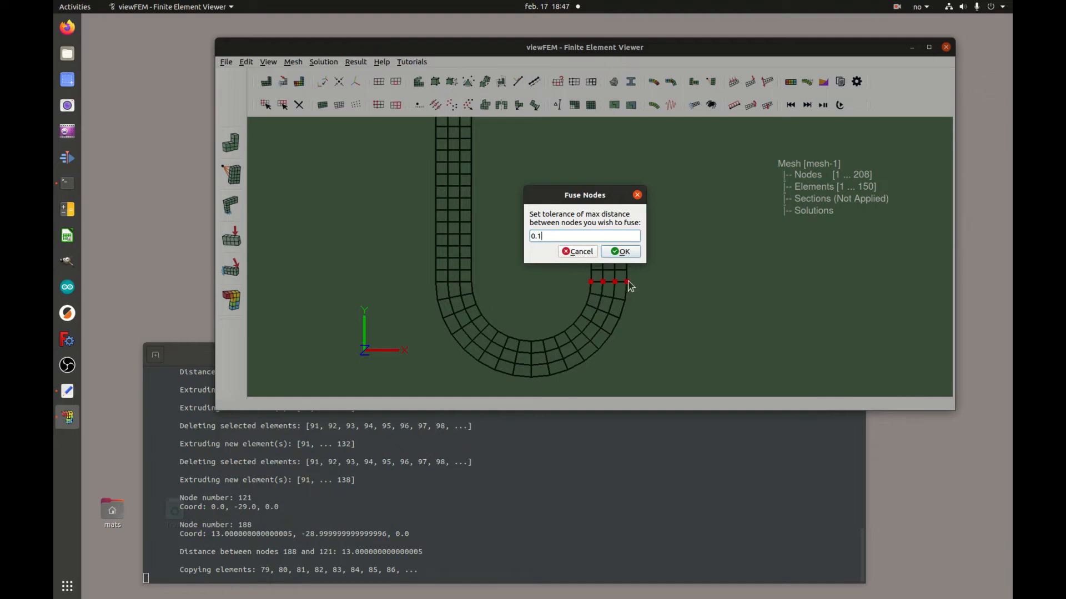
left_click(618, 252)
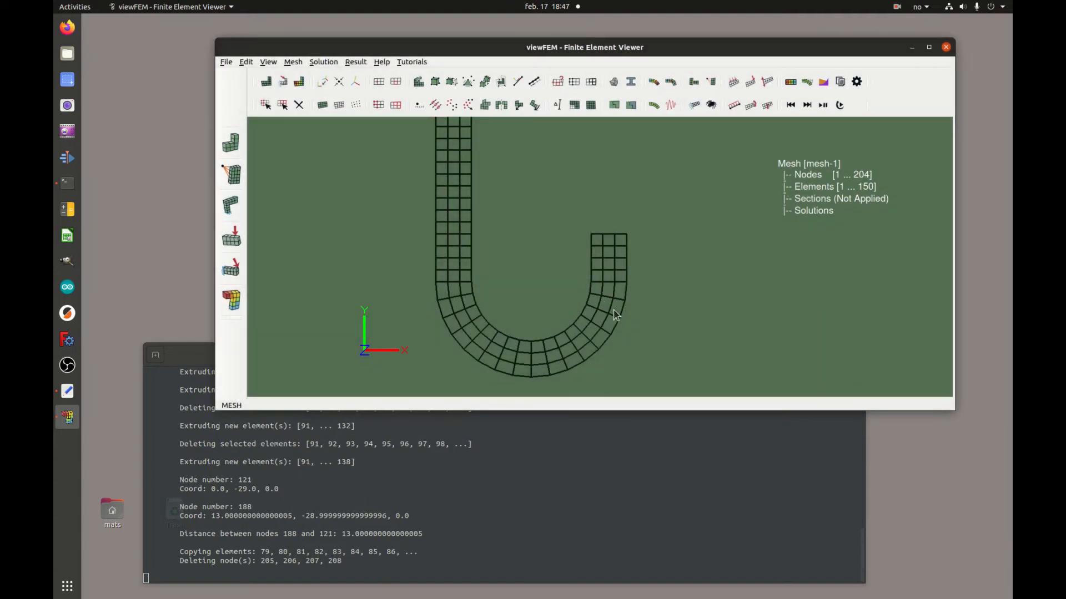
Step: Examine the elements around the fused joint and the node deletion line in the terminal output
left_click_drag(588, 267, 605, 288)
left_click(282, 105)
left_click_drag(620, 291, 644, 293)
left_click(585, 303)
left_click(580, 292)
left_click_drag(181, 562, 377, 562)
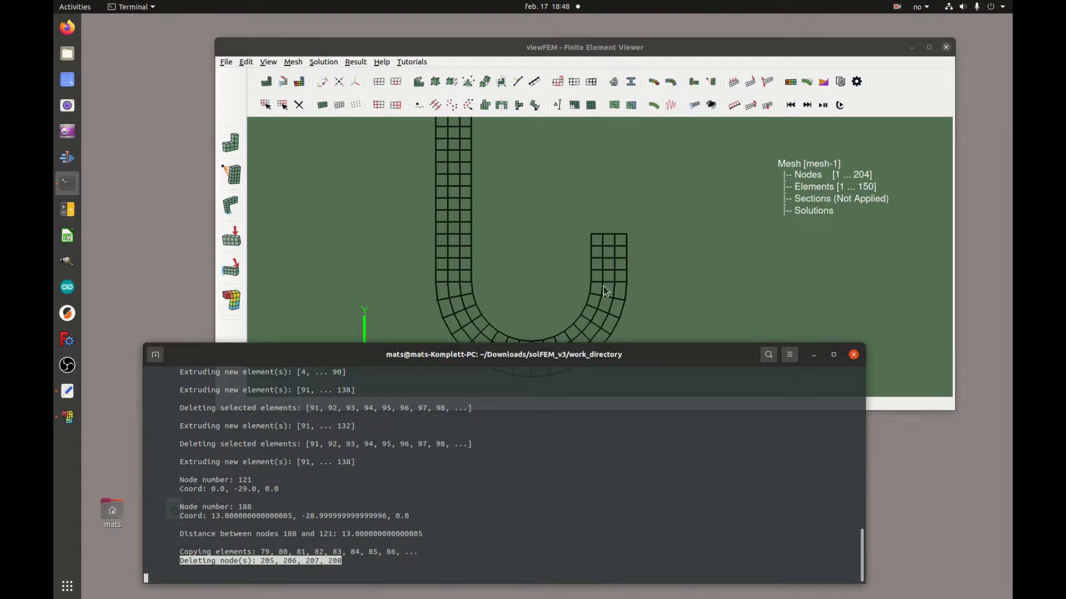
left_click(636, 278)
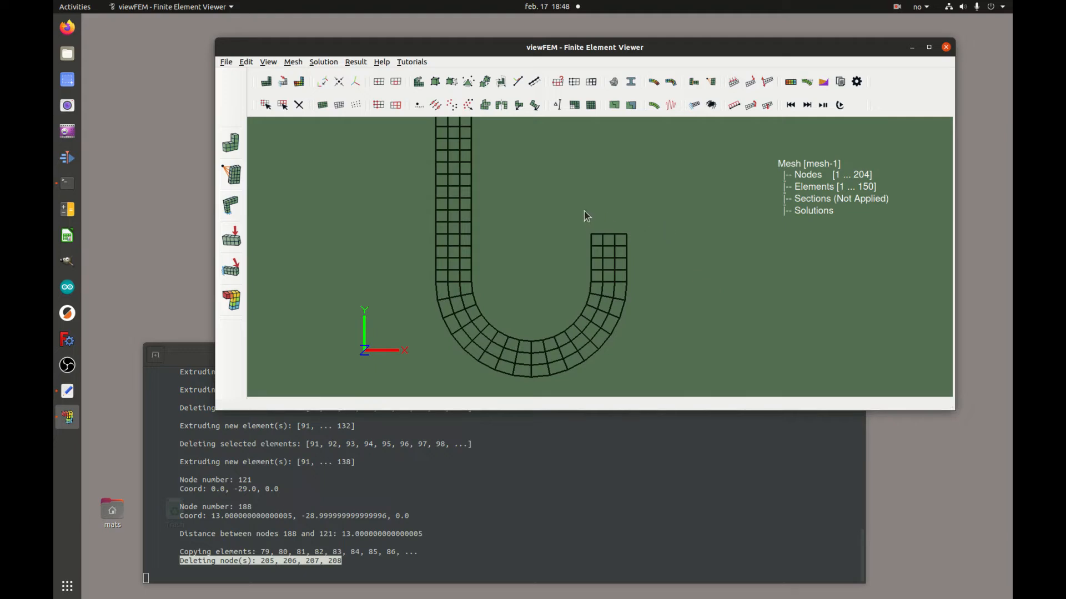
Step: Select the top element row of the short straight part and configure an angled extrusion in direction 0,1,0 with an extrude number of 8
left_click_drag(630, 247, 641, 250)
left_click(452, 82)
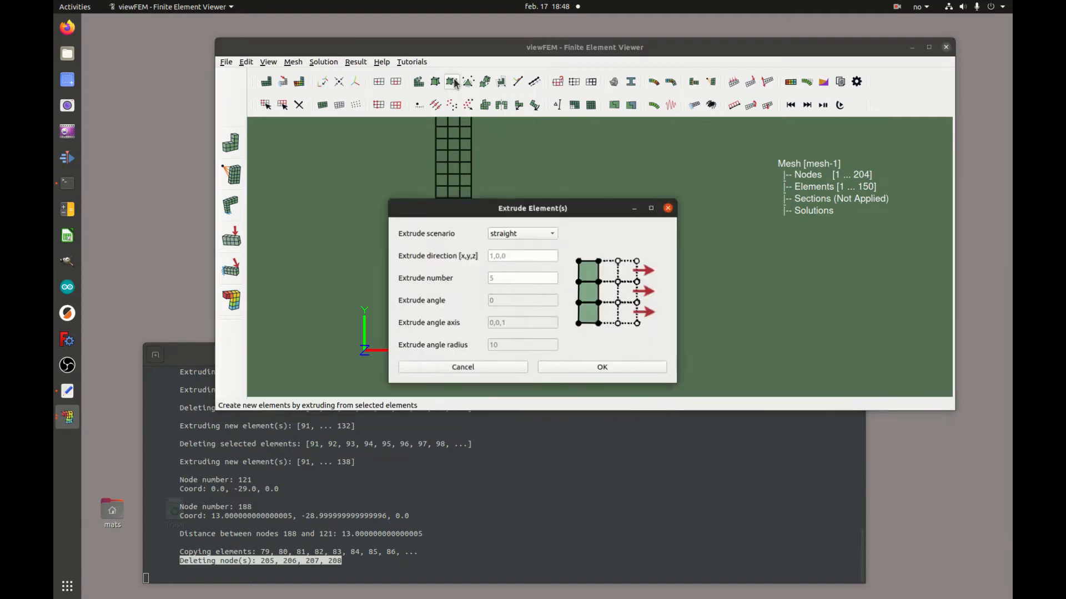
left_click(541, 233)
left_click(540, 244)
left_click(531, 254)
type("0,1,0")
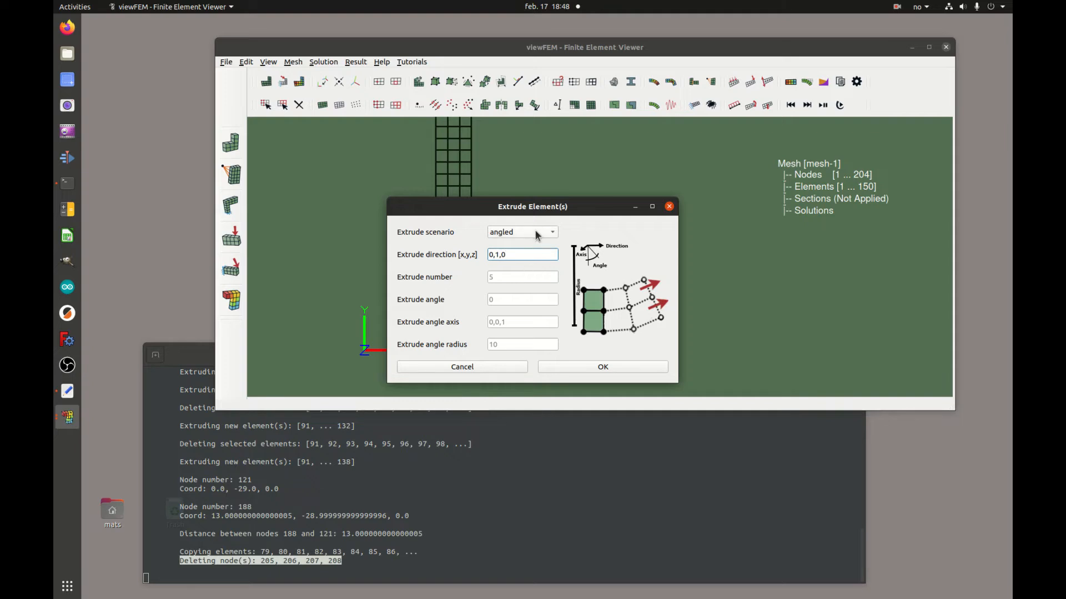
left_click(529, 278)
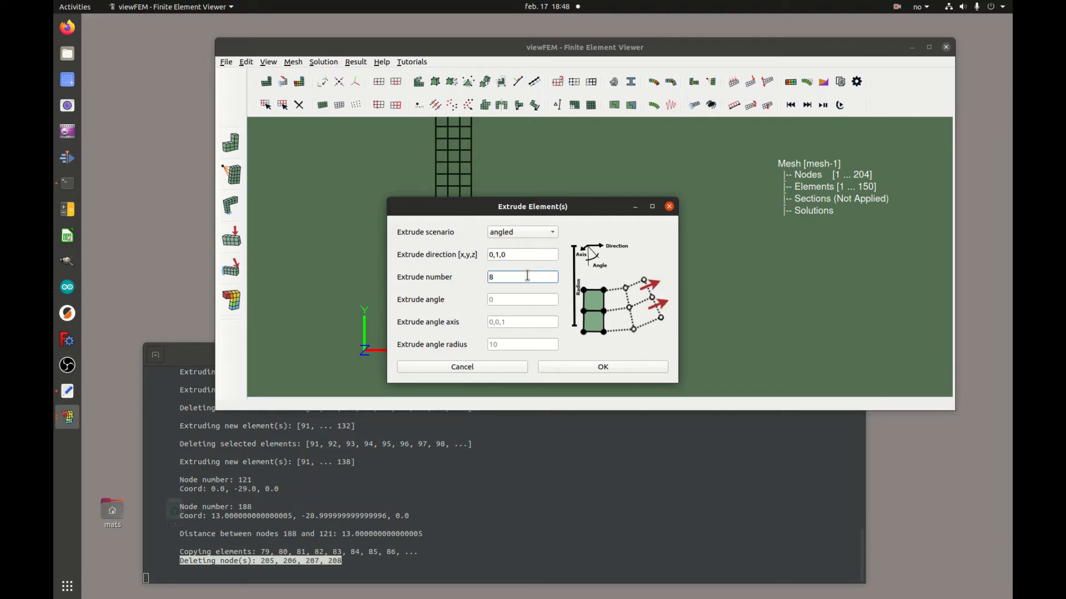
Step: Set the extrude angle to 90, the angle axis to 0,0,-1 and the angle radius to 8, and create the curved elements
left_click(536, 300)
type("90")
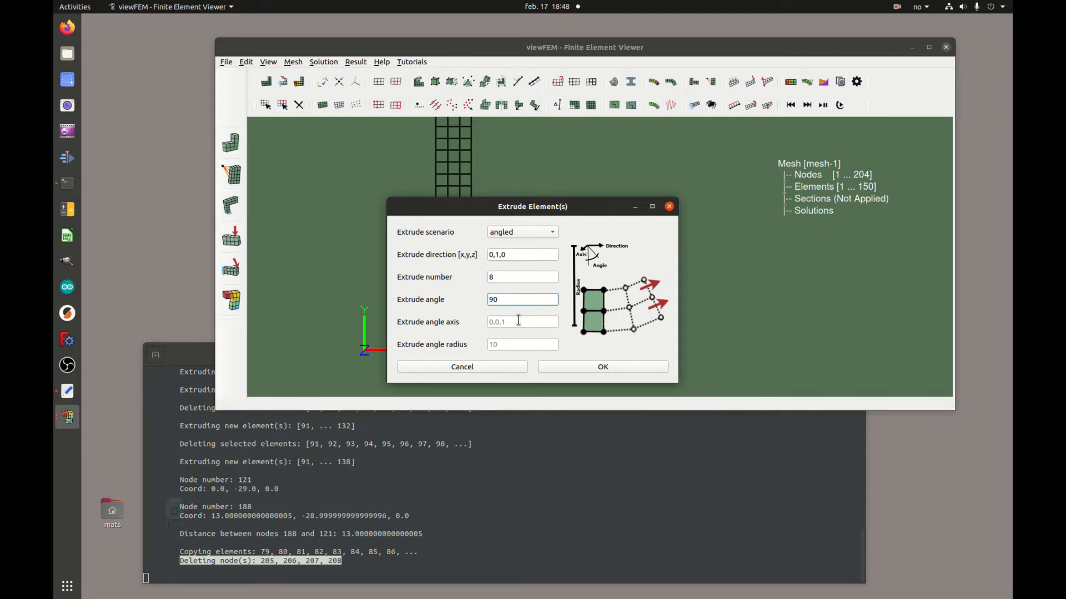
left_click(519, 322)
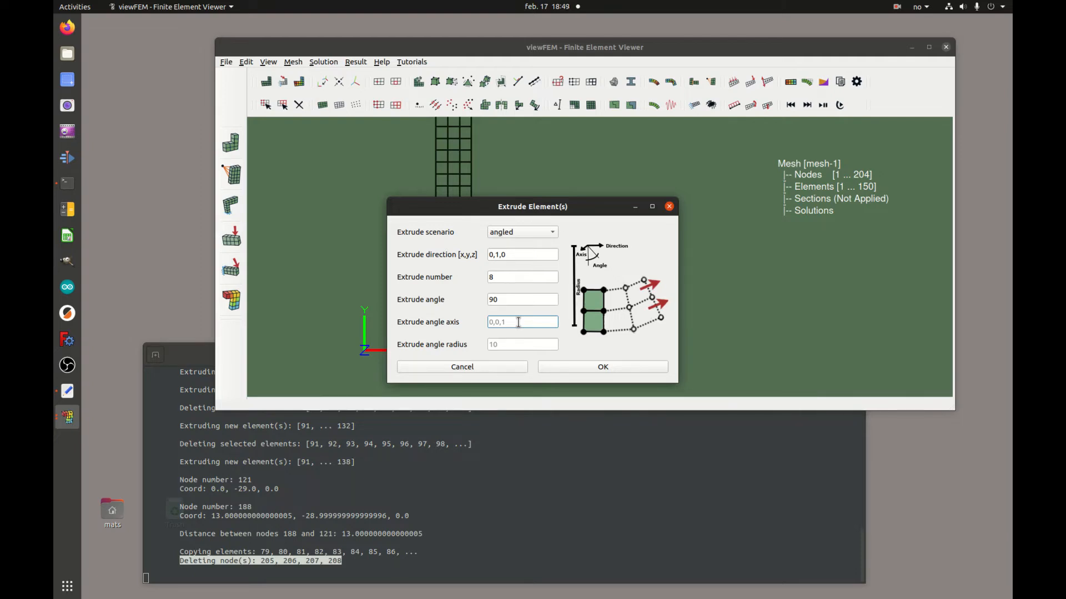
type("0,0,-1")
left_click(516, 344)
type("8")
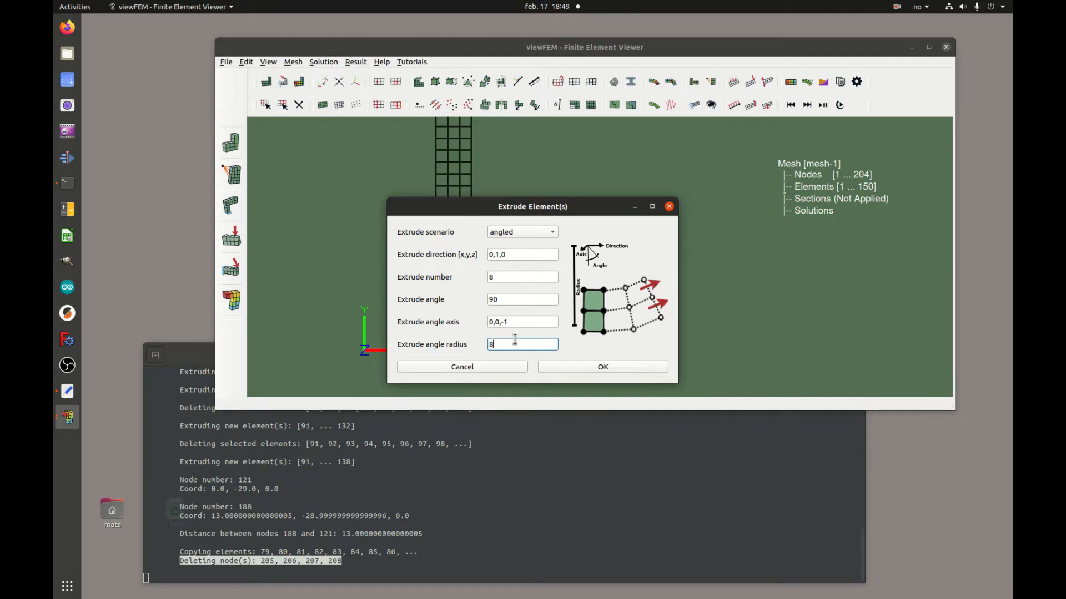
left_click(602, 368)
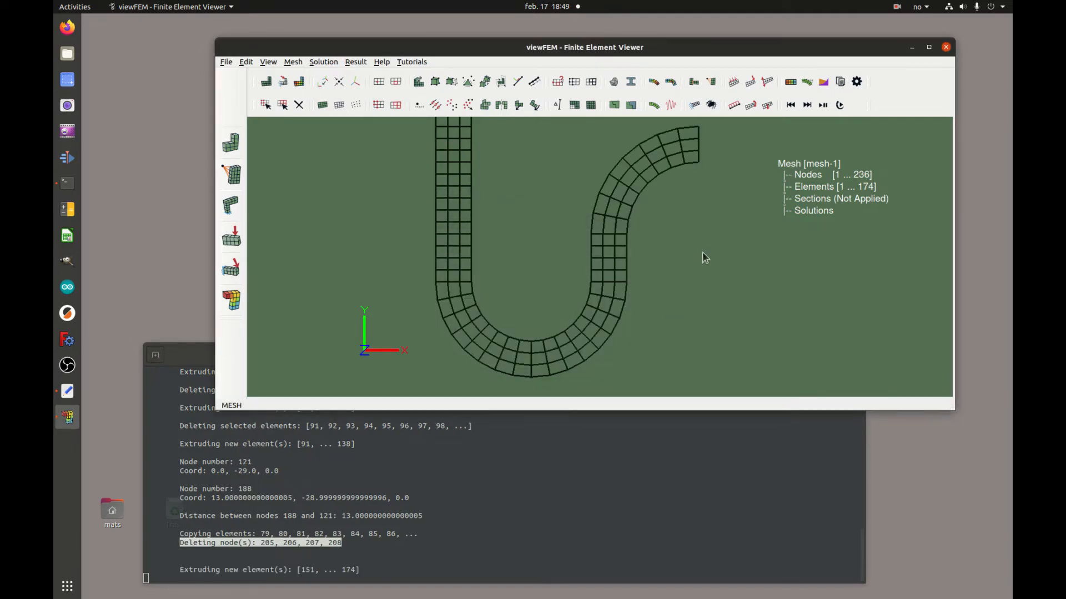
Step: Select all elements of the new 90-degree bend and delete them from the mesh
scroll(684, 243, "down", 2)
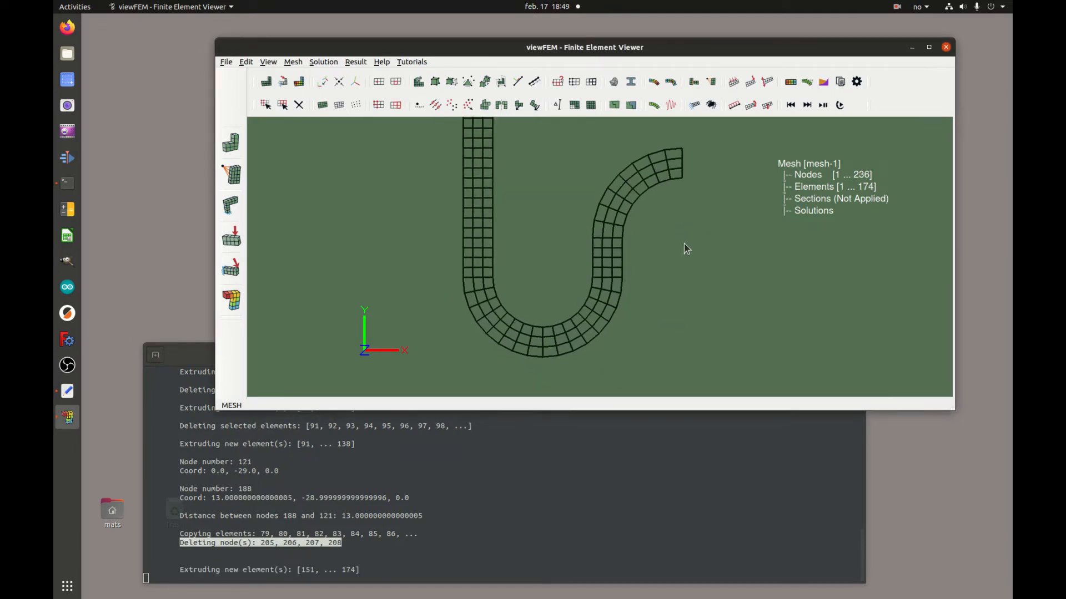
scroll(684, 243, "down", 3)
middle_click_drag(677, 271, 675, 294)
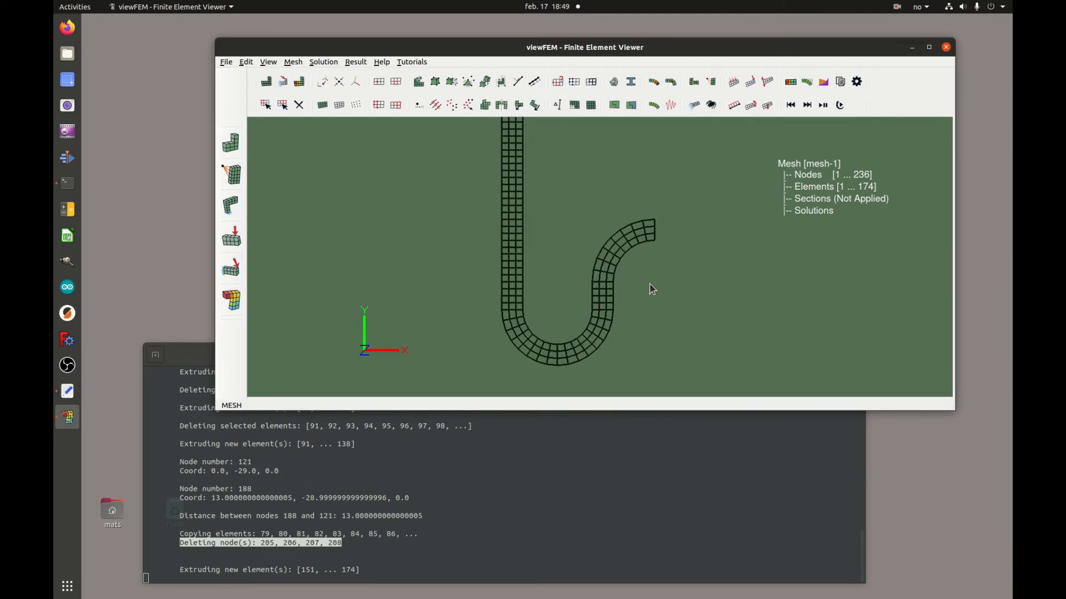
right_click_drag(641, 351, 644, 292)
left_click_drag(685, 190, 575, 296)
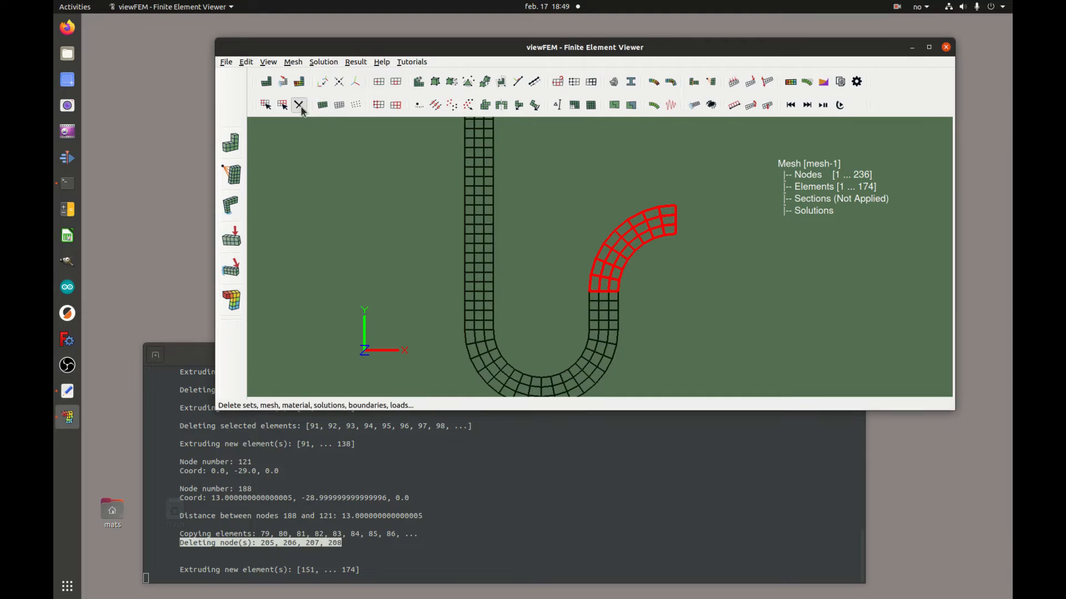
left_click(298, 105)
left_click(557, 277)
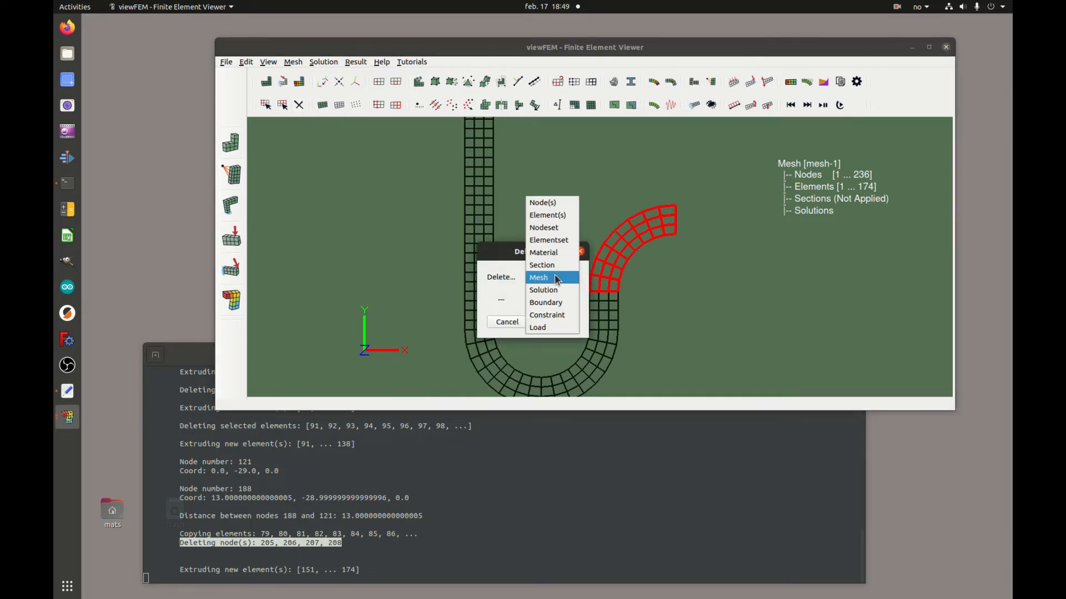
left_click(566, 215)
left_click(566, 324)
Step: Select the short straight part's top element row again and configure an angled extrusion in direction 0,1,0 with an extrude number of 8
left_click_drag(578, 281, 636, 301)
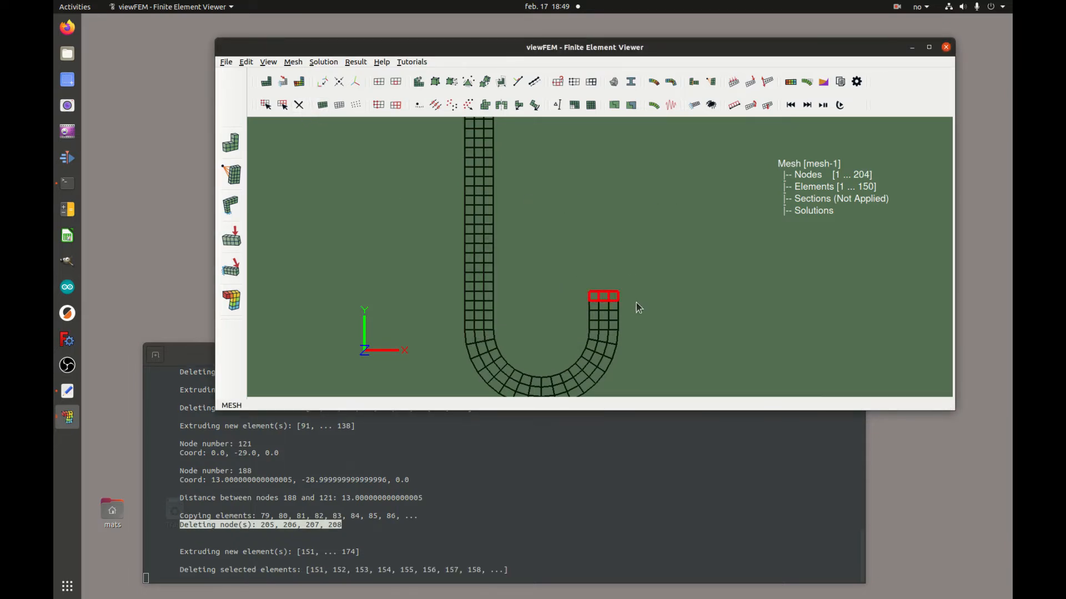
left_click(452, 80)
left_click(532, 232)
left_click(516, 243)
left_click(533, 254)
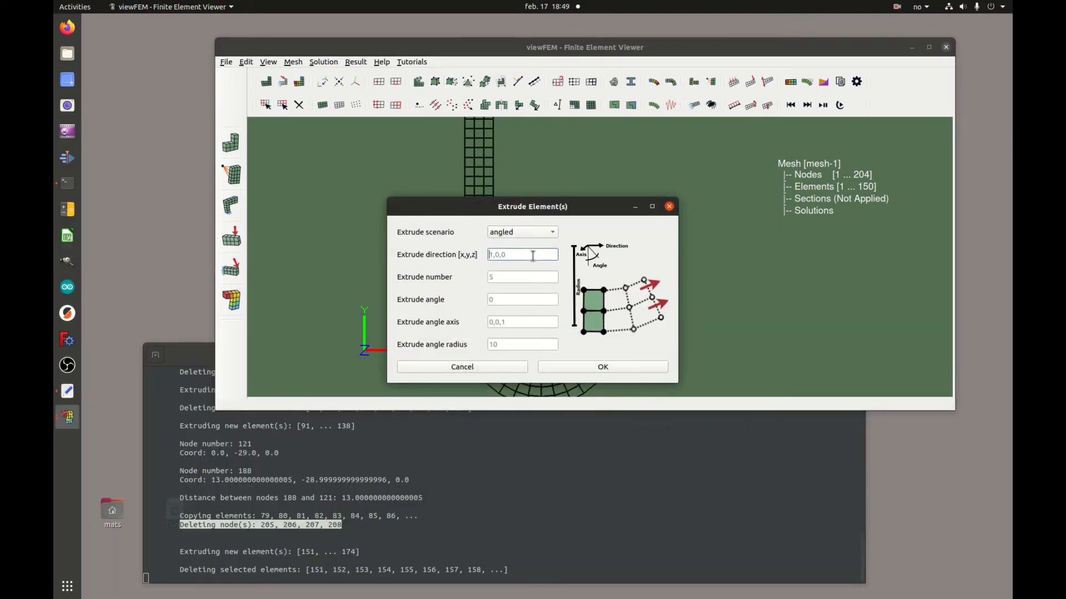
type("0,1,0")
left_click(521, 277)
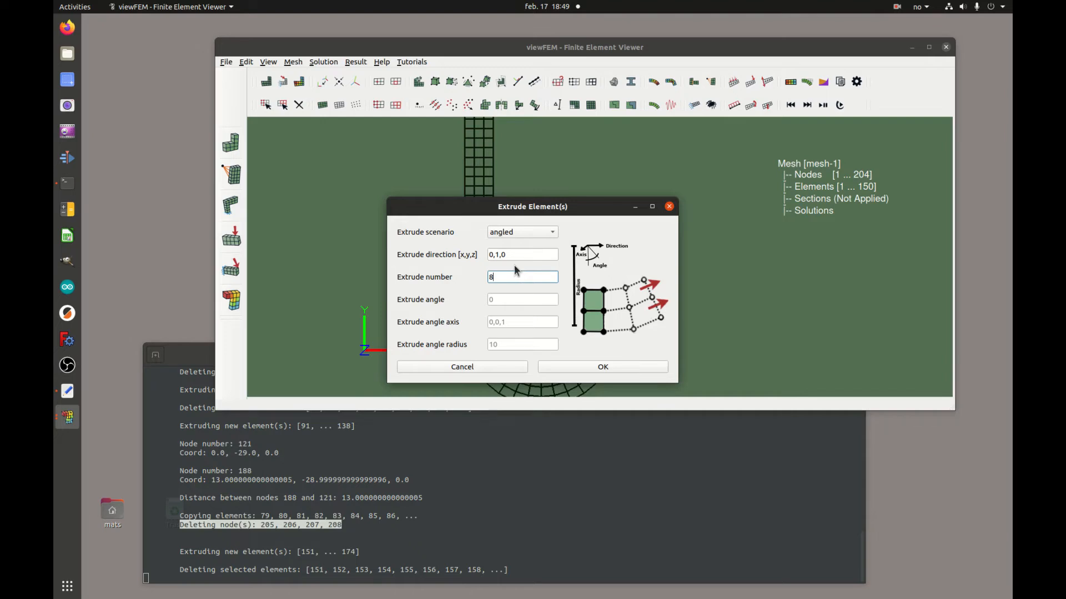
Step: Set the extrude angle to 90 and the angle axis to 0,0,-1, and create the tighter bend
left_click(527, 300)
type("90")
left_click(522, 319)
type("0,0,-1")
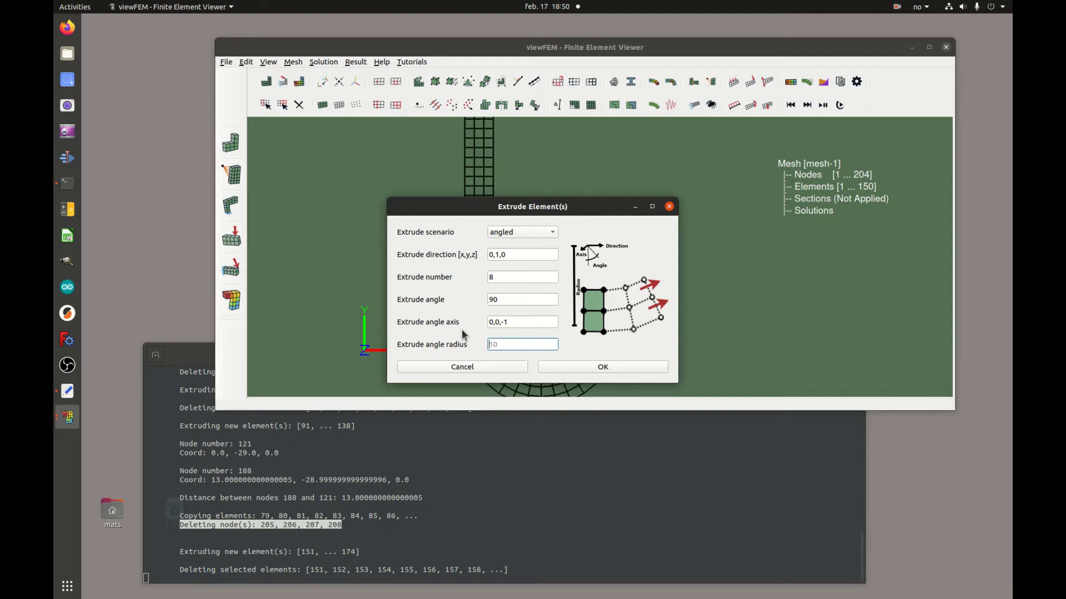
left_click(609, 368)
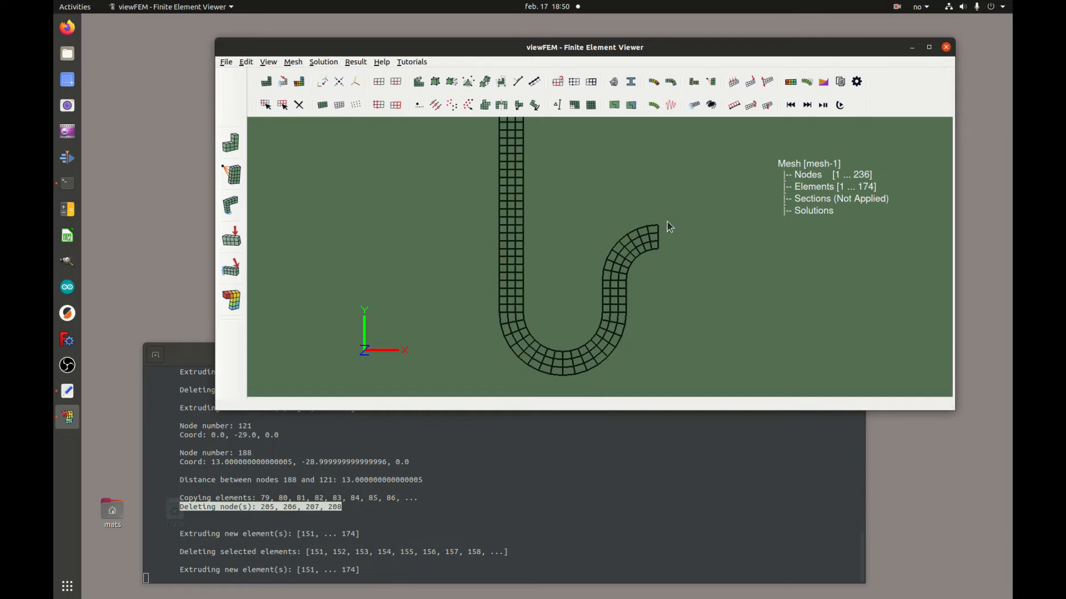
Step: Measure the distance between the straight column's outer node and the level lower node at the 90-degree bend's free end
left_click_drag(645, 222, 683, 280)
left_click_drag(525, 227, 500, 244)
left_click_drag(674, 223, 491, 256)
left_click_drag(661, 229, 661, 229)
left_click(265, 105)
left_click_drag(499, 254, 496, 247)
left_click_drag(671, 257, 671, 257)
left_click(558, 105)
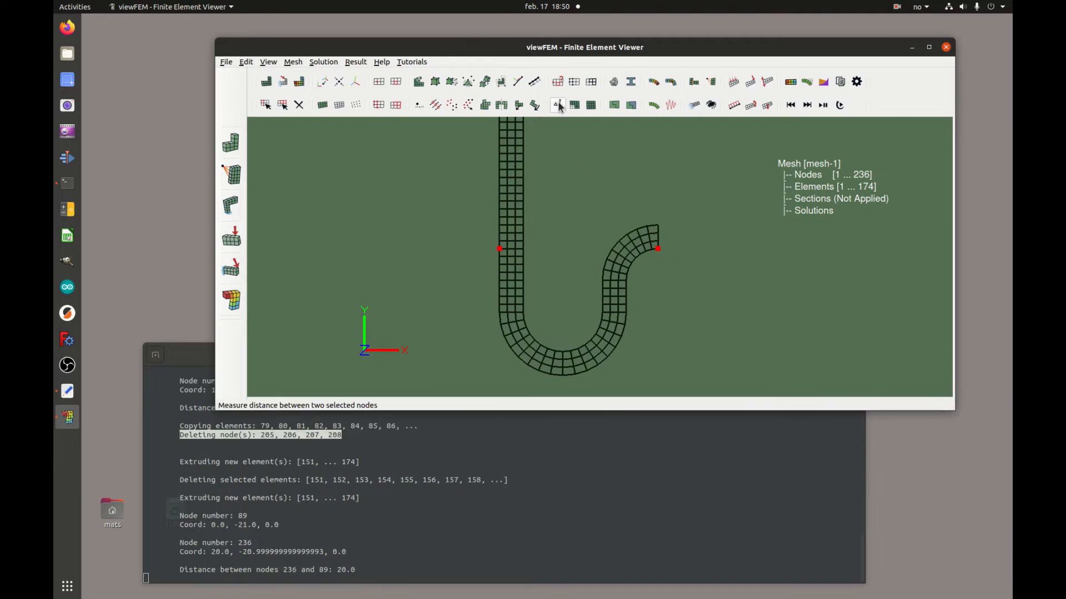
double_click(341, 568)
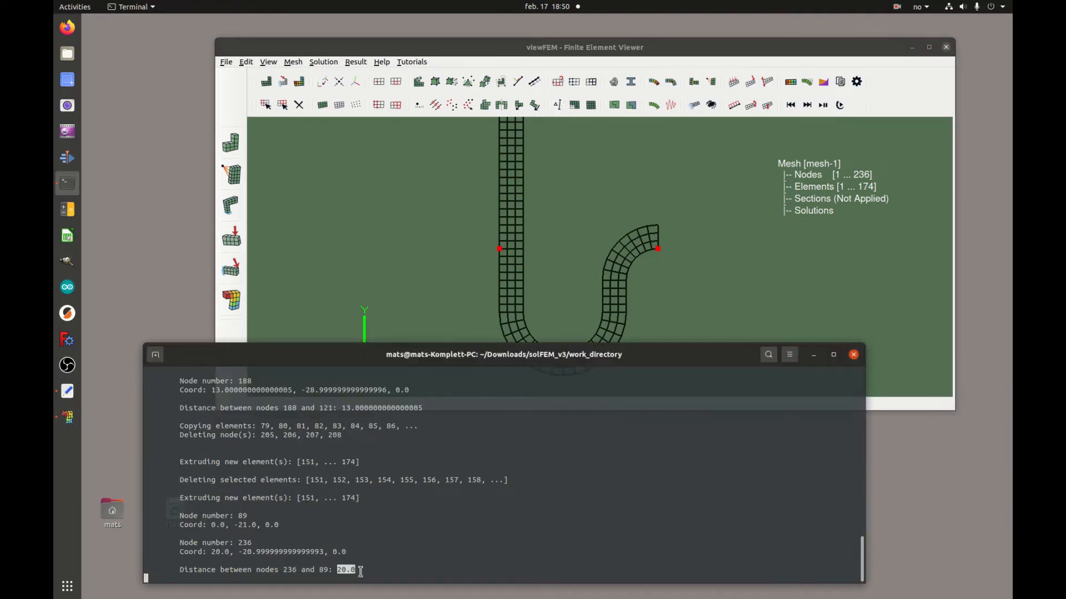
left_click(706, 262)
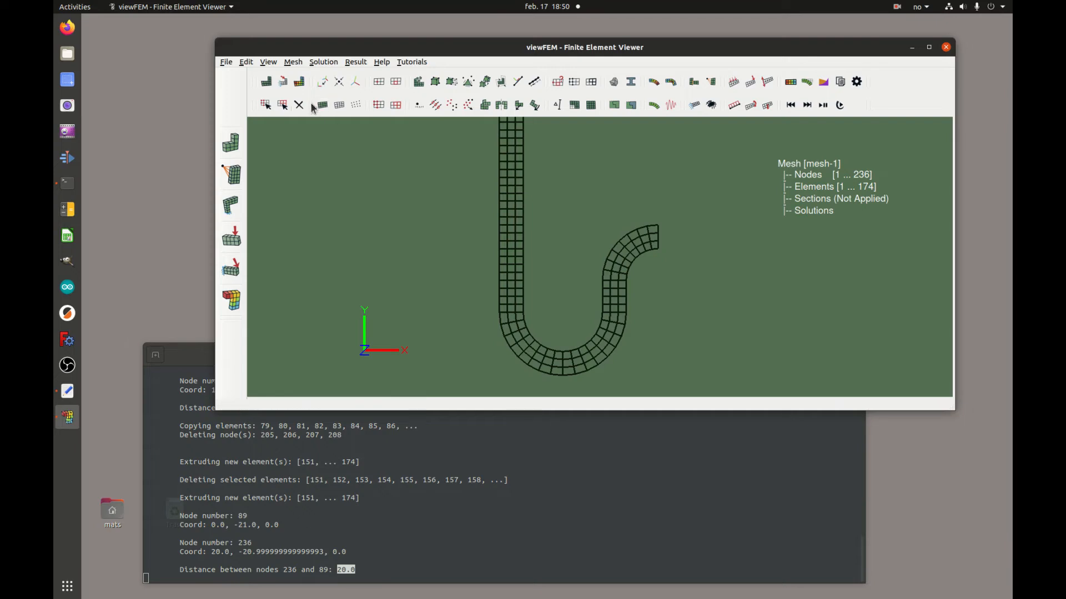
Step: Copy the three column element rows level with the 90-degree bend's free end, using an offset vector of 20,0,0
left_click_drag(667, 223, 492, 257)
left_click_drag(595, 219, 683, 263, "ctrl")
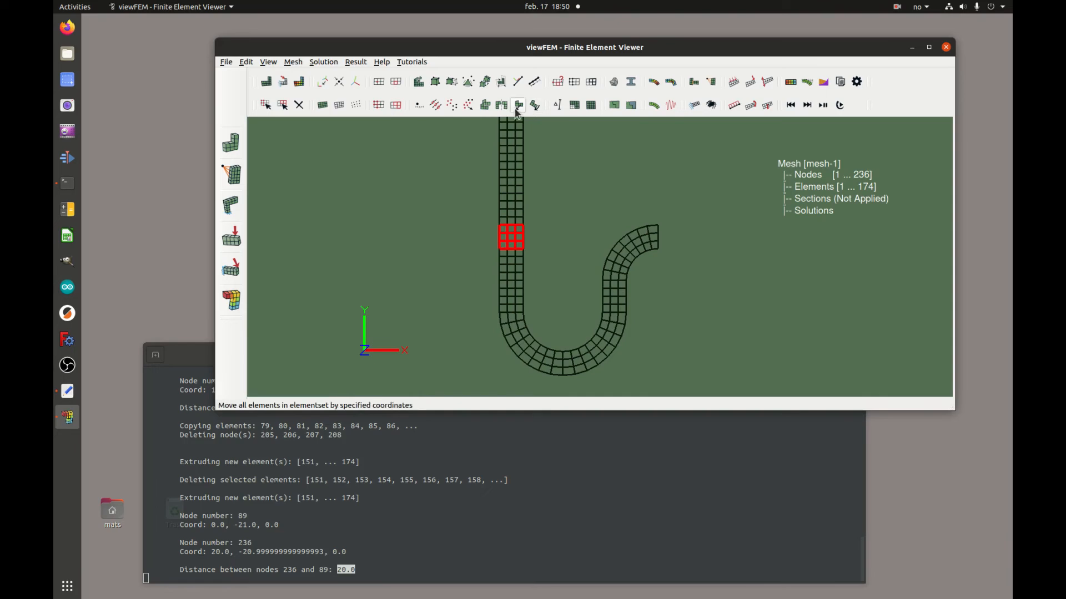
left_click(487, 105)
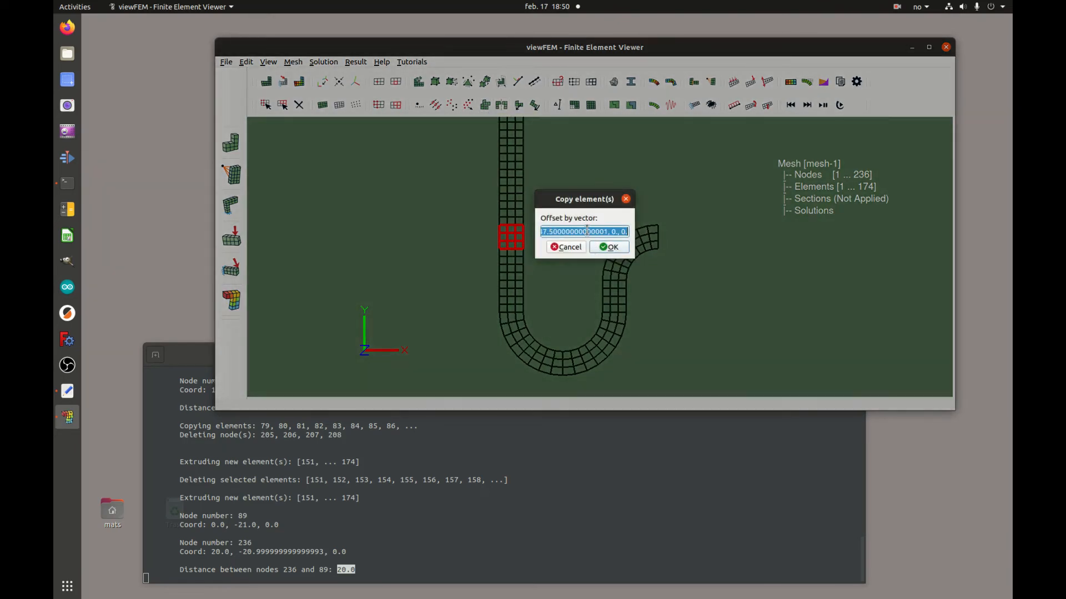
type("20,0,0")
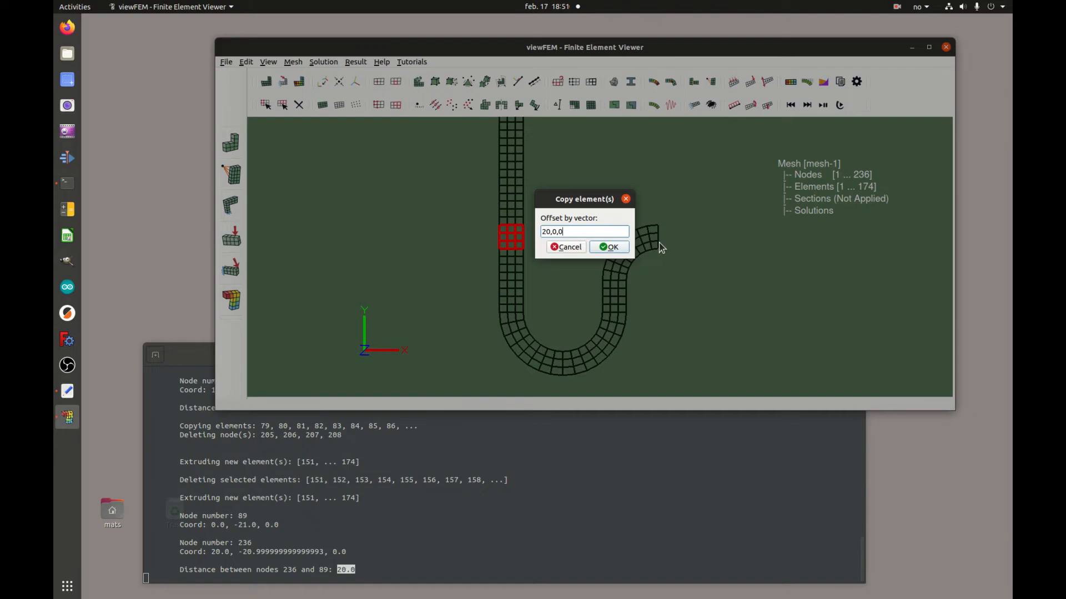
key("XF86AudioLowerVolume")
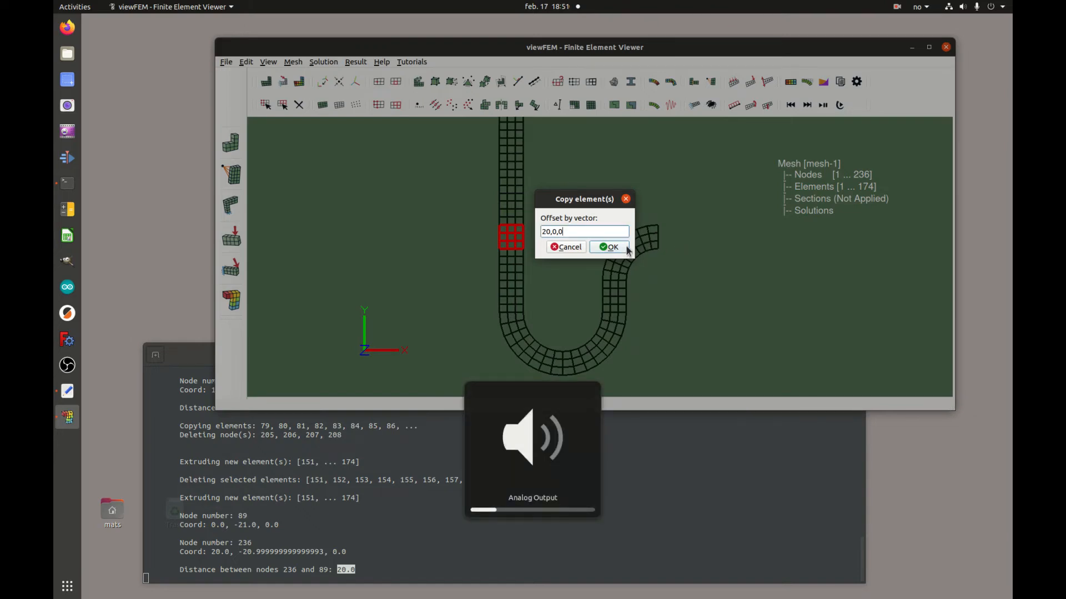
left_click(610, 249)
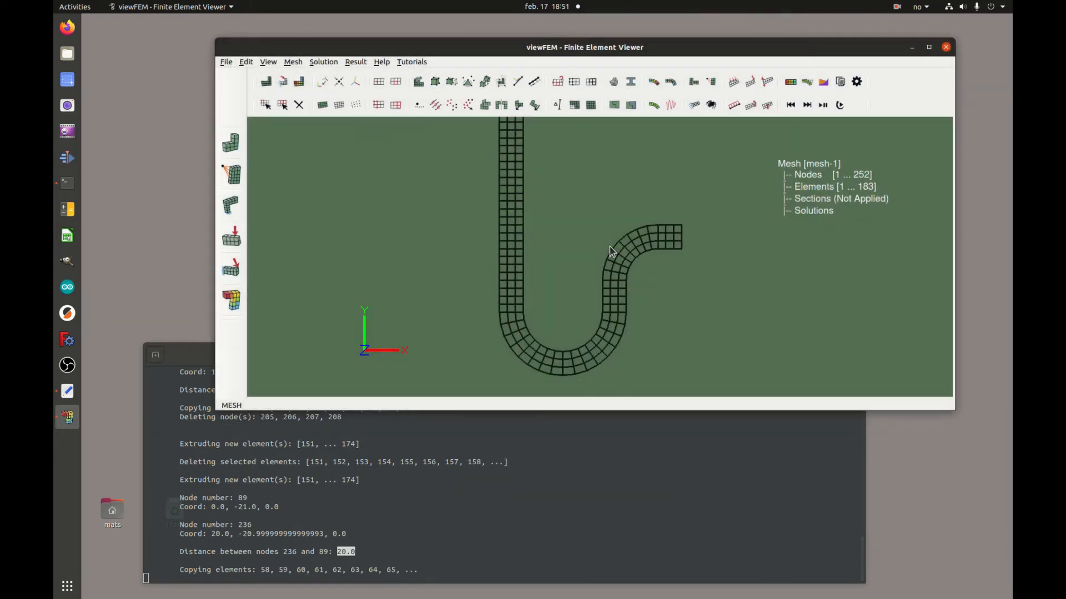
Step: Fuse the overlapping nodes where the copied elements meet the 90-degree bend's free end, using a tolerance of 0.1
left_click(265, 105)
left_click_drag(663, 221, 658, 252)
left_click_drag(659, 218, 659, 260)
left_click(436, 105)
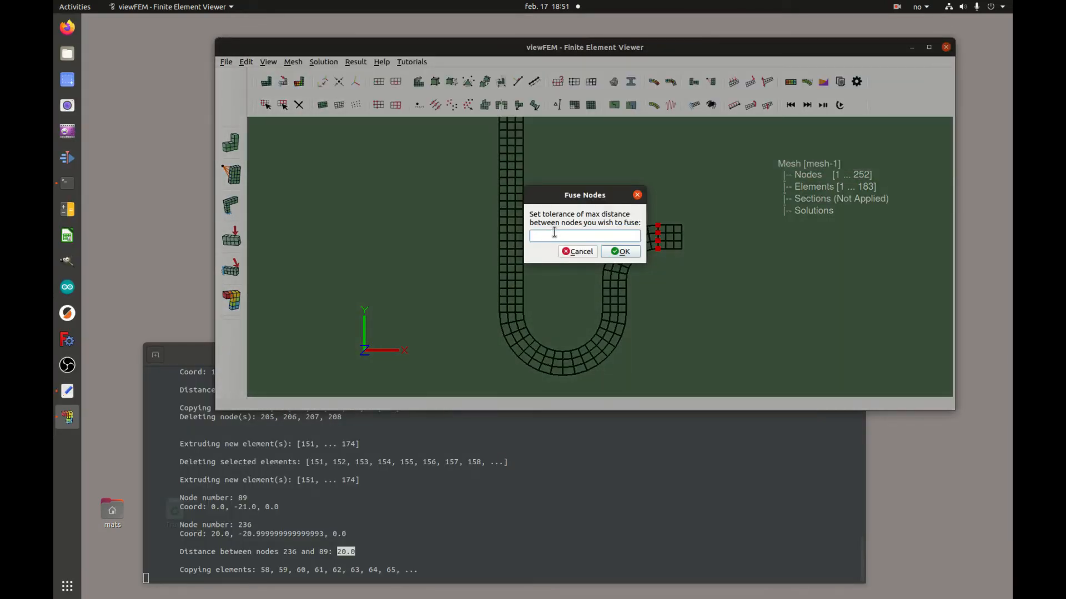
type("0.1")
left_click(627, 253)
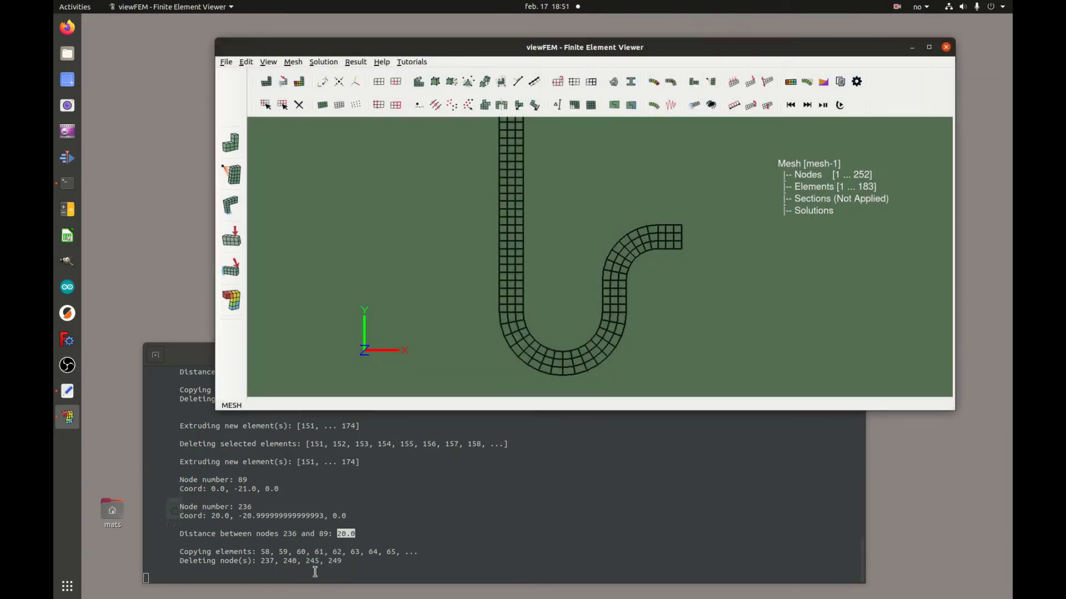
left_click_drag(180, 561, 359, 558)
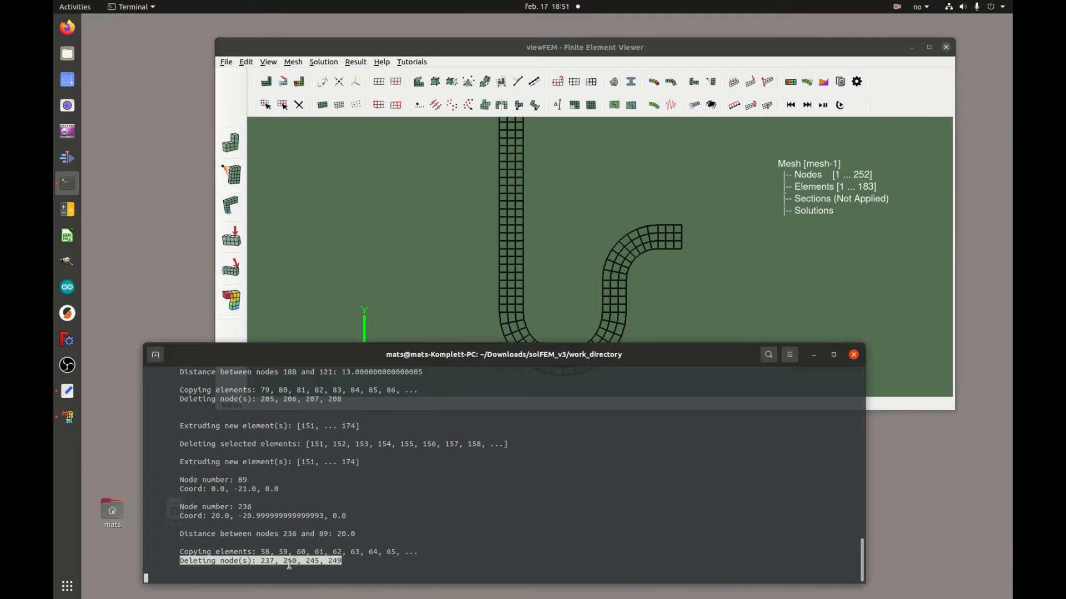
left_click(672, 269)
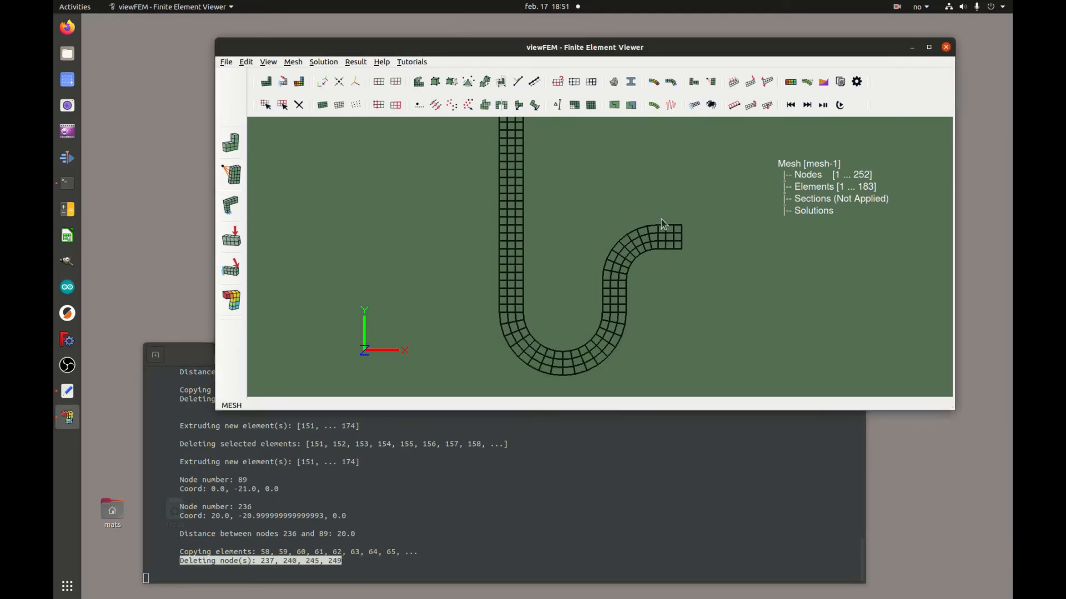
Step: Extrude the outermost element column of the horizontal part straight in direction 1,0,0 with an extrude number of 5
left_click(676, 283)
left_click(284, 106)
left_click_drag(670, 216, 693, 261)
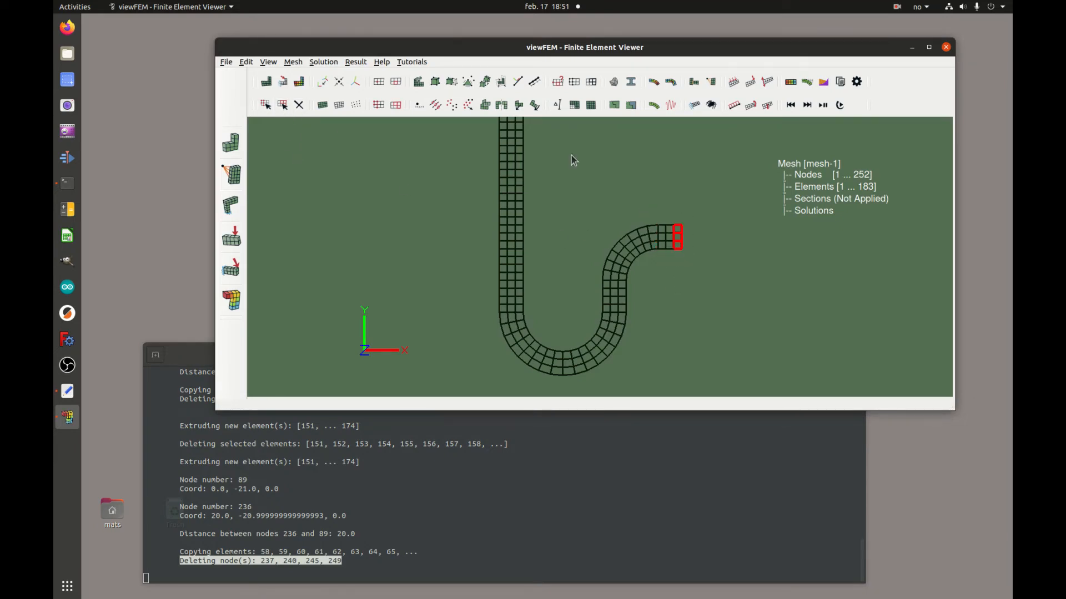
left_click(452, 82)
left_click(505, 277)
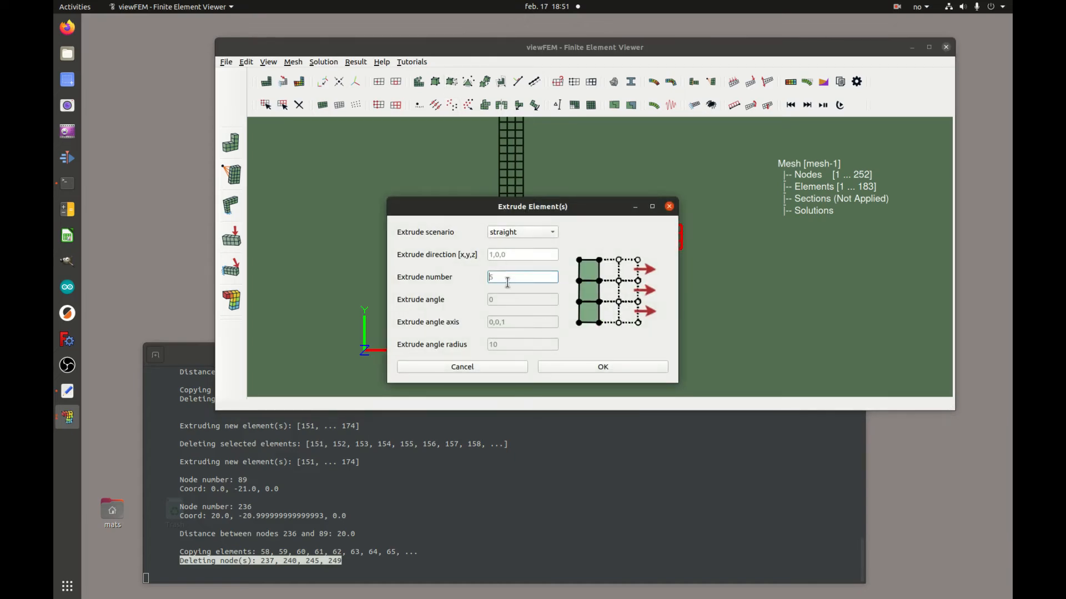
left_click(627, 370)
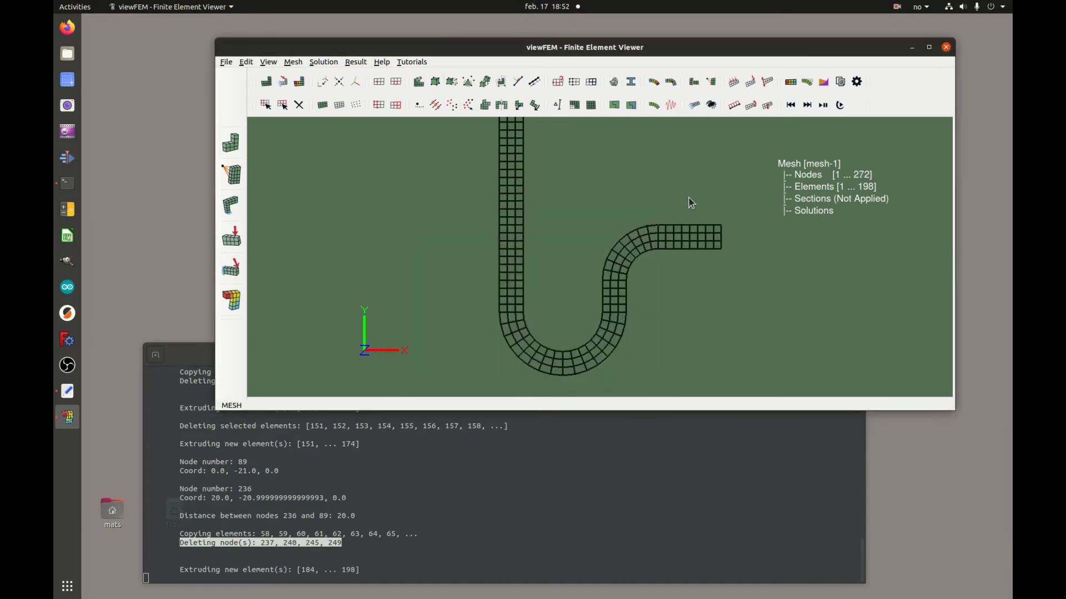
Step: Select all elements of the mesh, from the straight column through both bends to the horizontal end
scroll(684, 228, "down", 2)
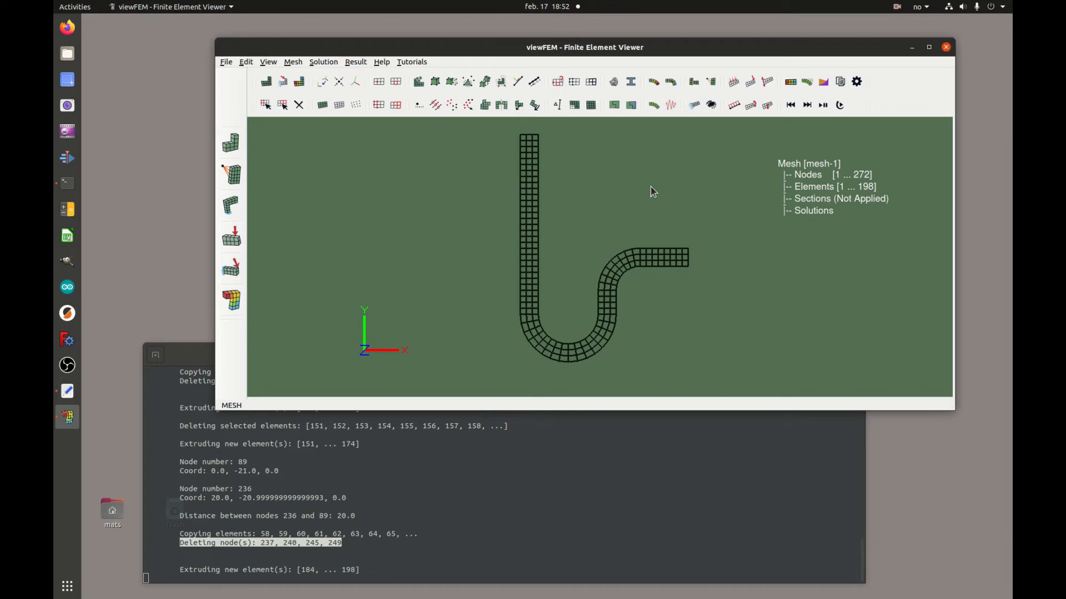
left_click(285, 107)
left_click_drag(551, 199, 708, 381)
left_click_drag(668, 324, 723, 370)
left_click_drag(537, 195, 703, 375)
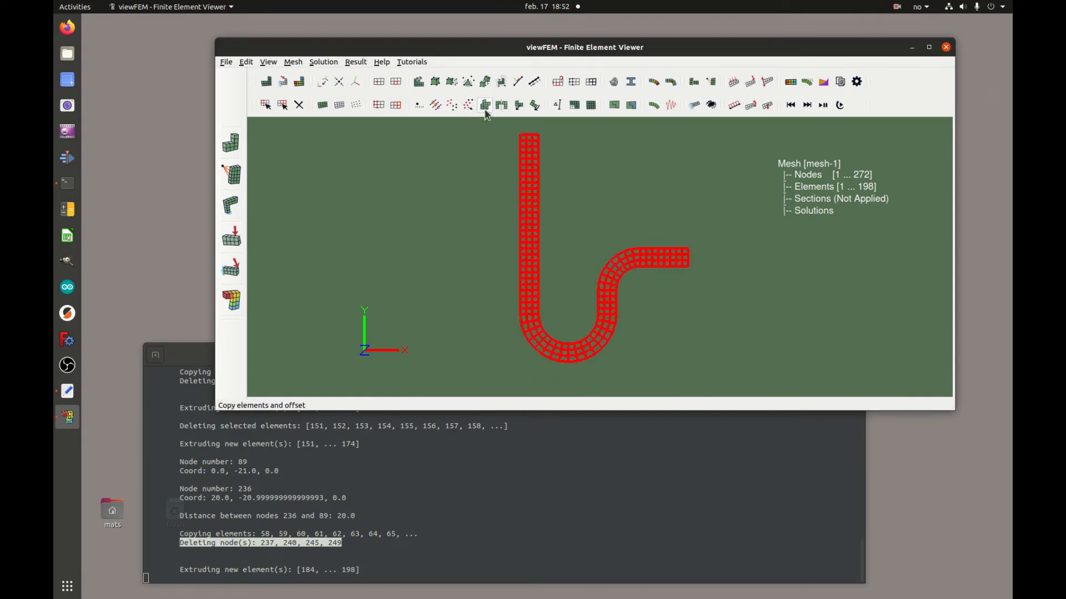
left_click(485, 82)
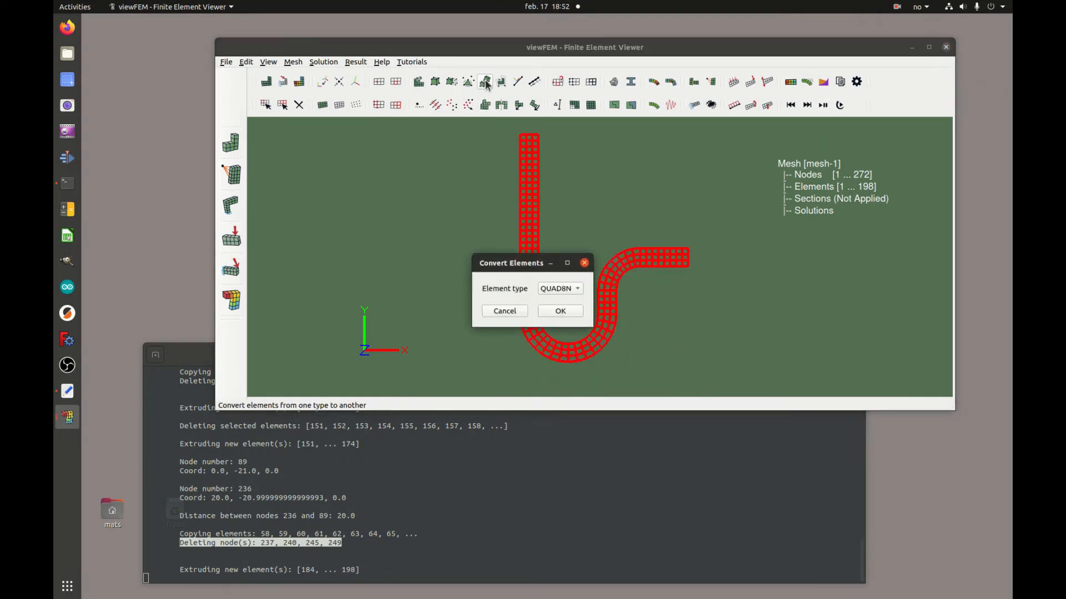
left_click(574, 293)
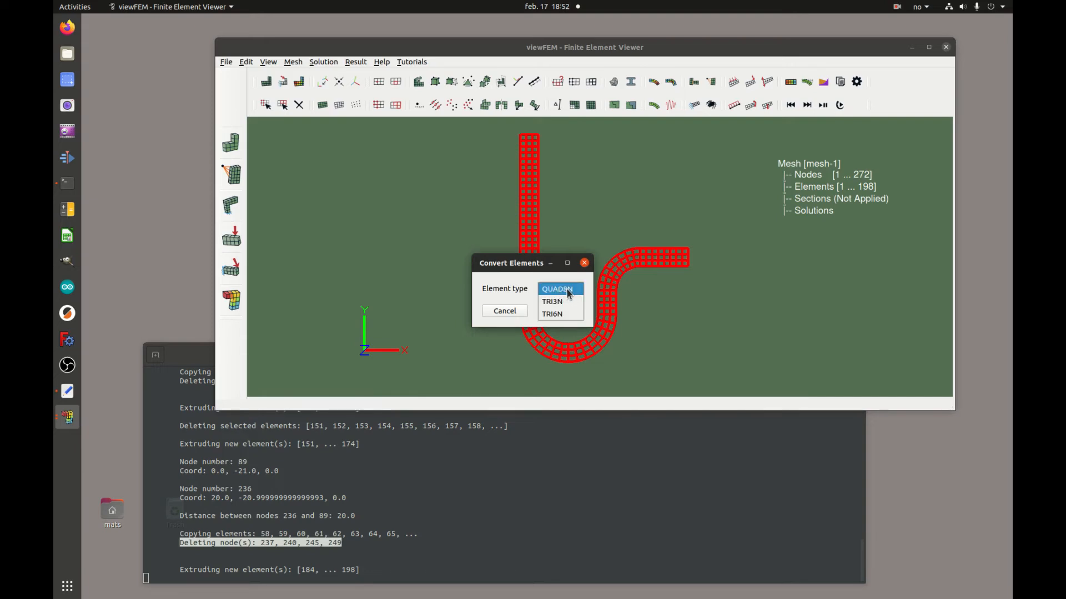
left_click(566, 289)
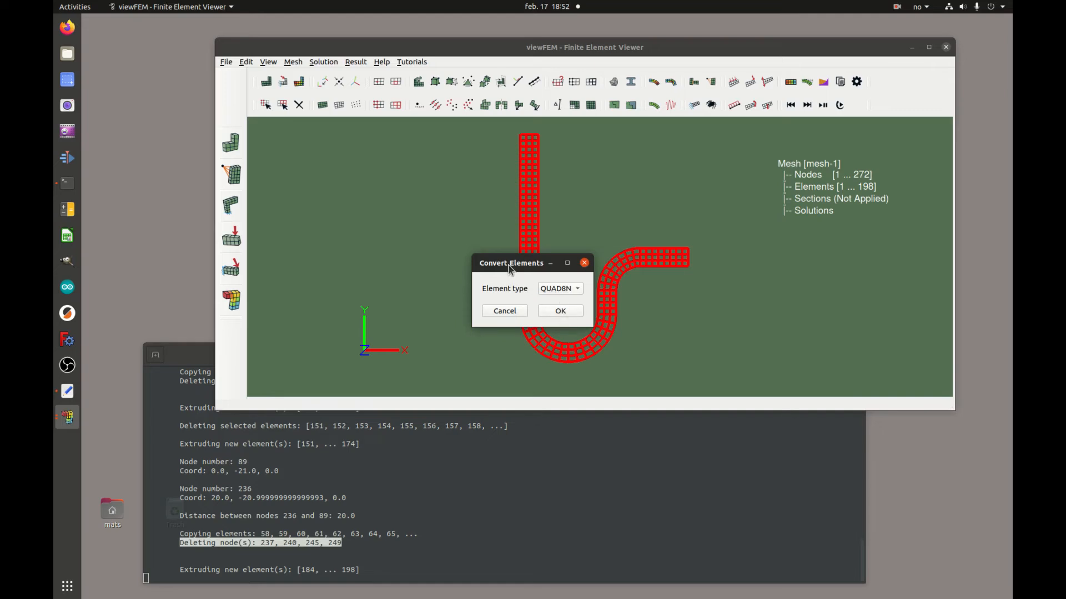
left_click(505, 311)
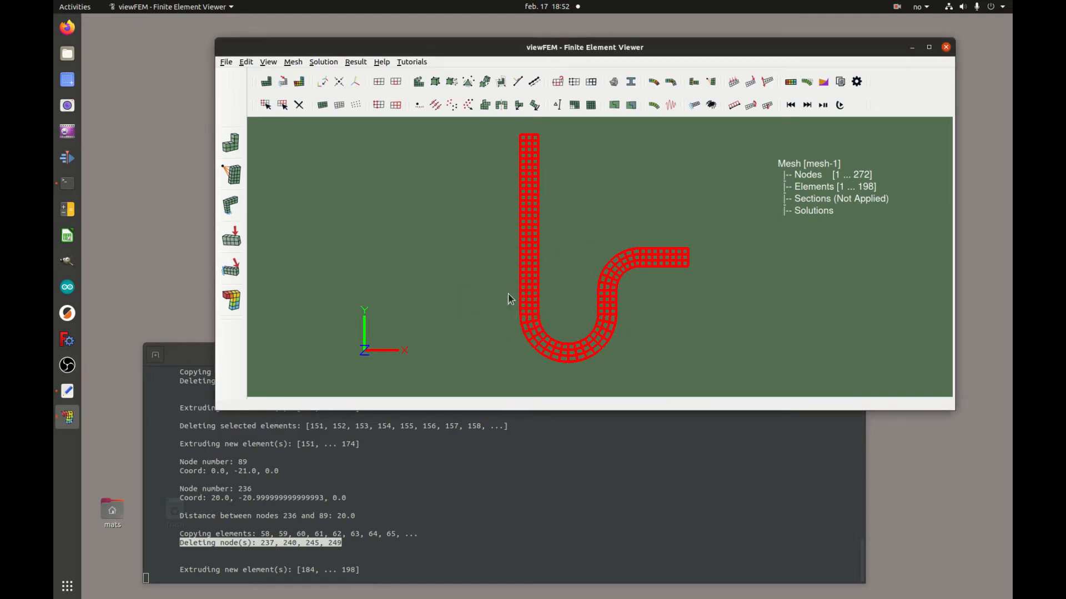
Step: Convert the selected elements to the QUAD8N element type
left_click(485, 82)
left_click(566, 289)
left_click(571, 290)
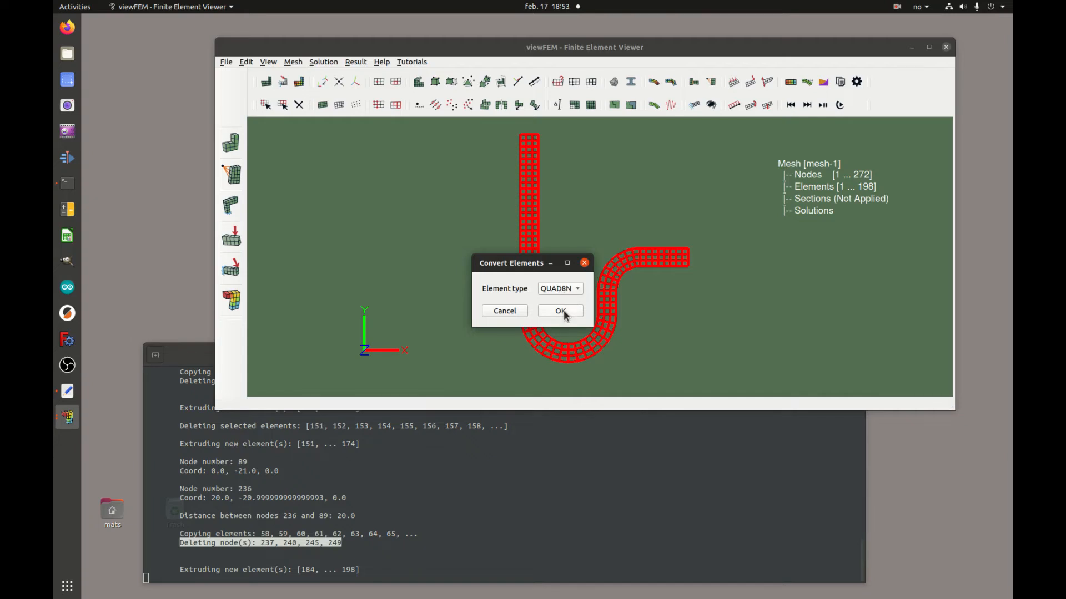
left_click(561, 312)
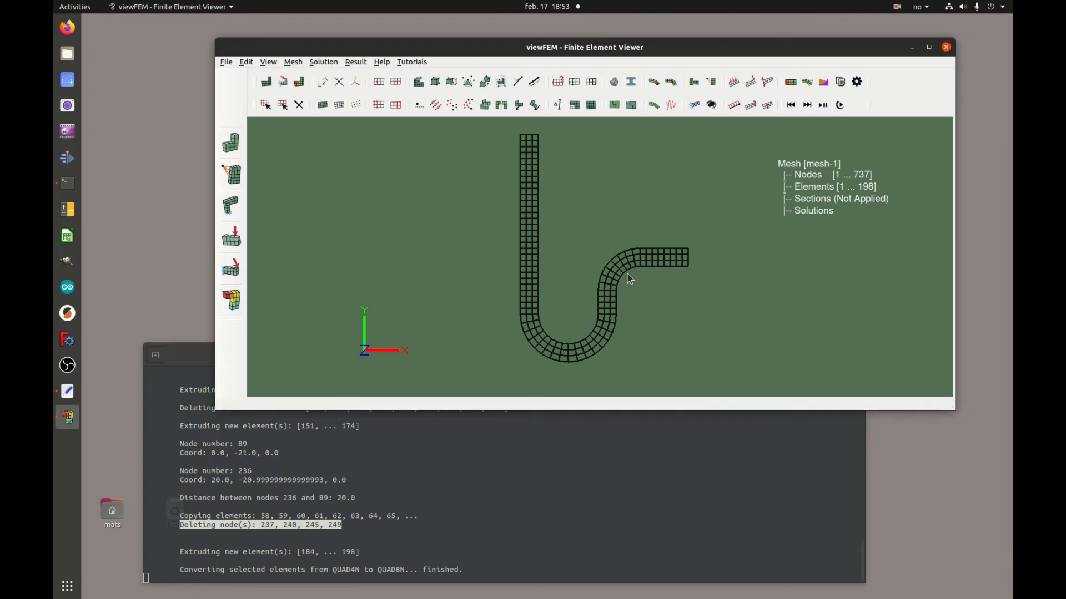
Step: Save the model as tutorial_5 in the work_directory folder
left_click(225, 63)
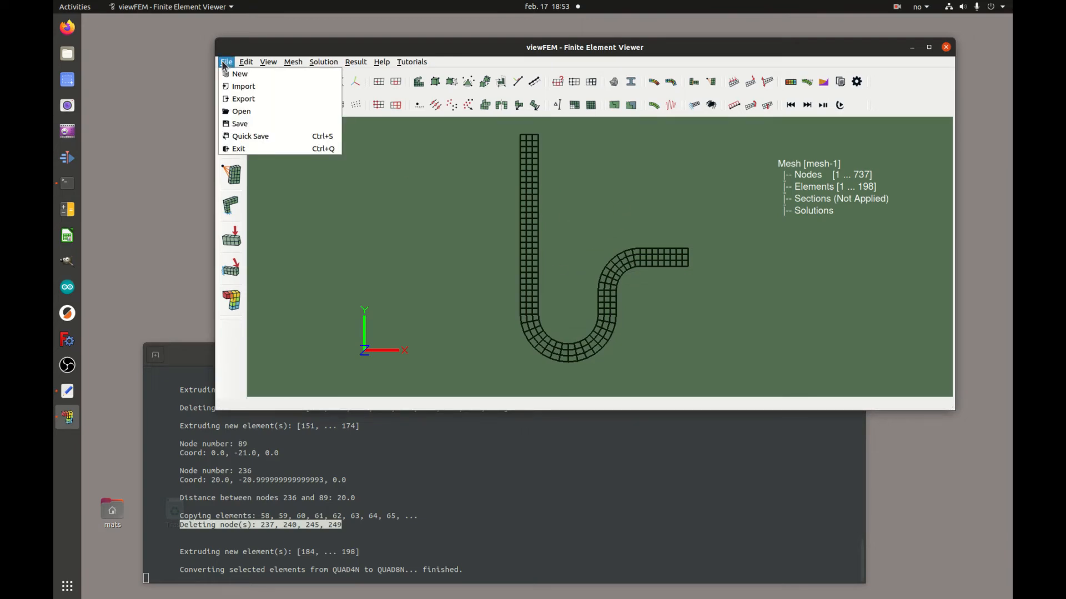
left_click(247, 125)
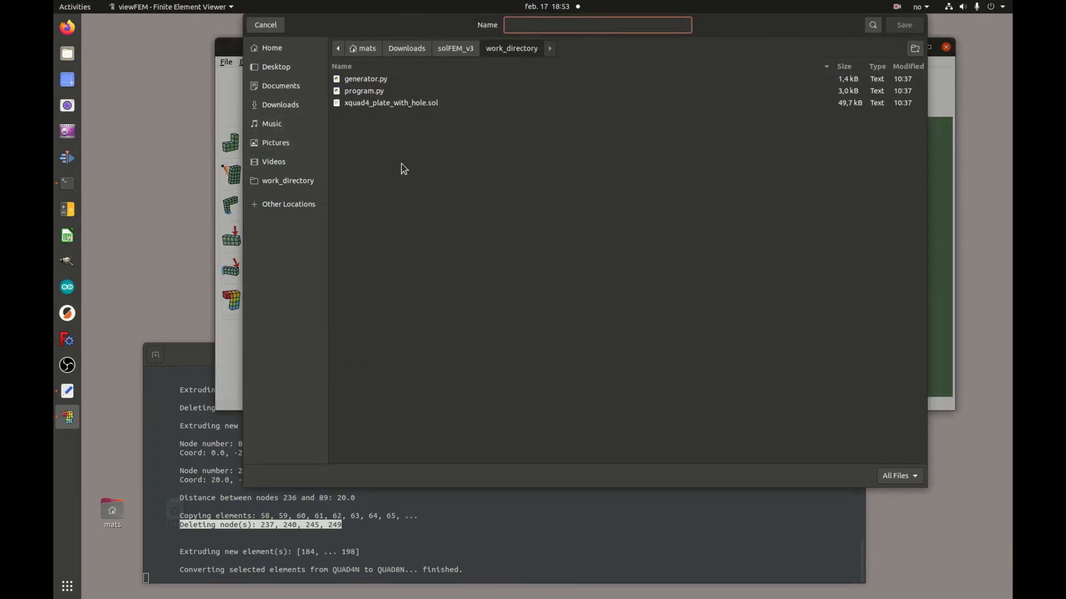
type("tutorial_5")
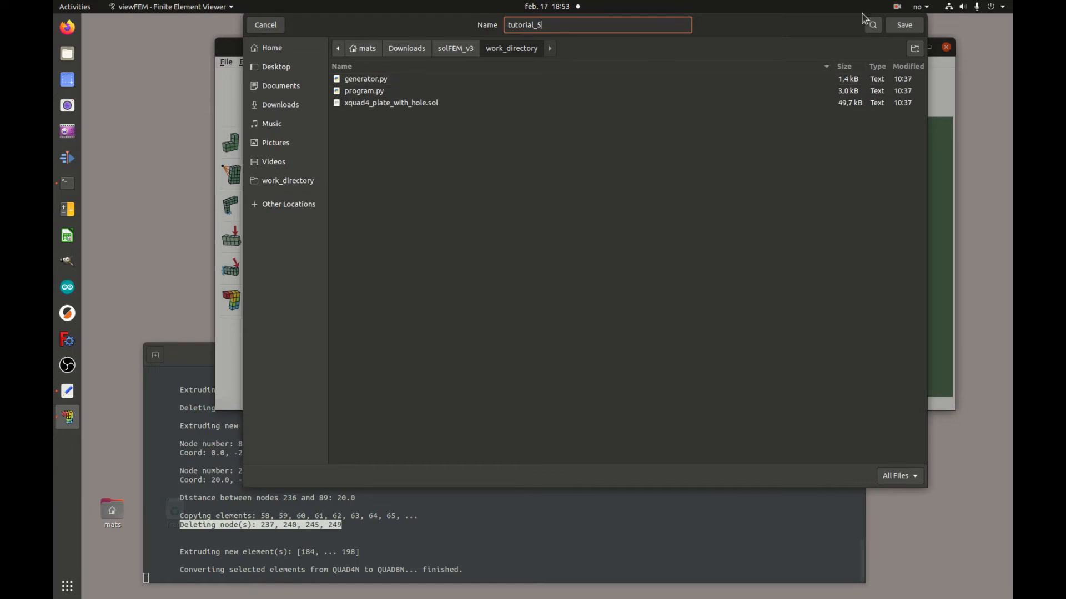
left_click(904, 25)
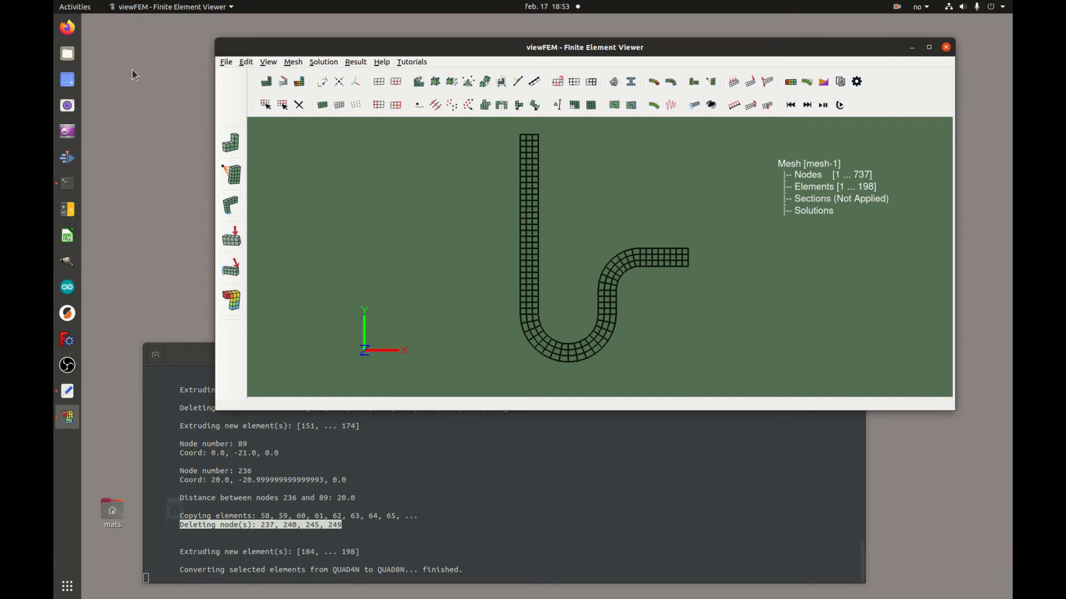
Step: Switch to the Files app and look up the saved tutorial_5.mdl in the solFEM_v3 work_directory under Downloads
left_click(67, 53)
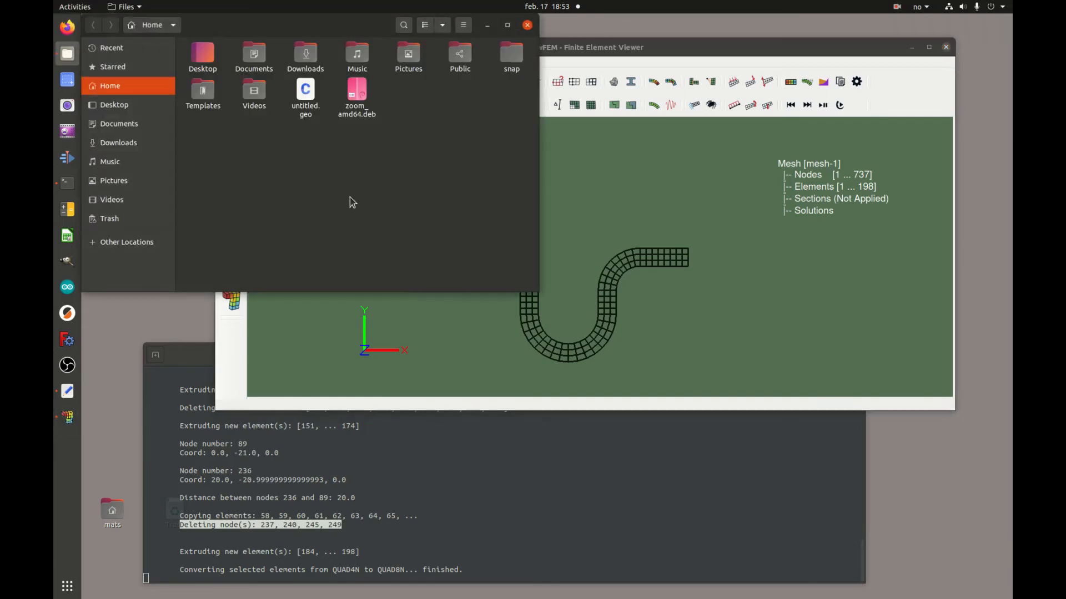
double_click(306, 53)
double_click(203, 54)
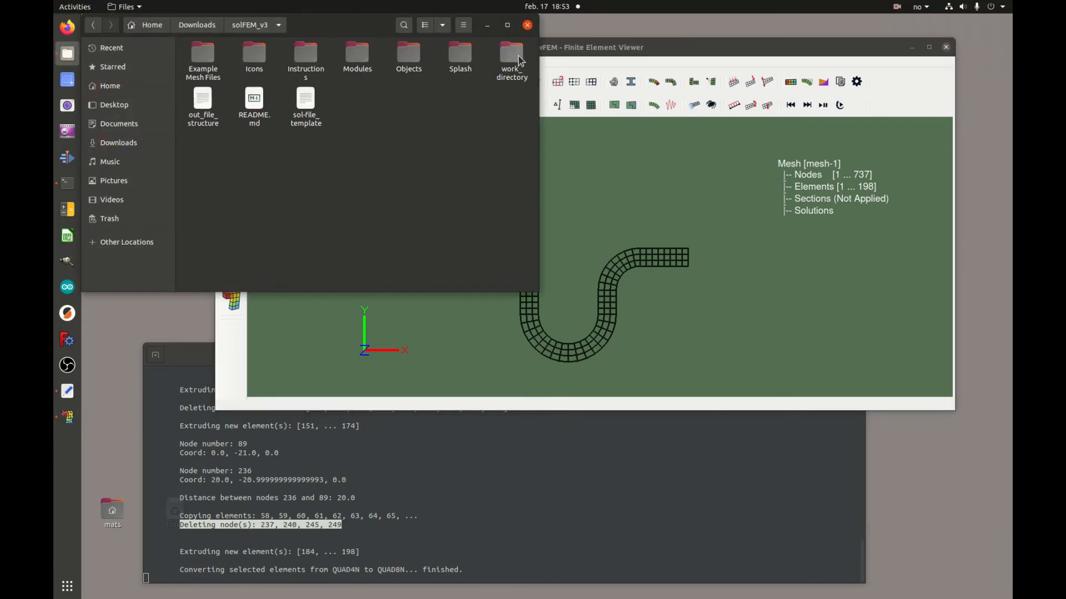
double_click(511, 54)
left_click_drag(377, 30, 540, 185)
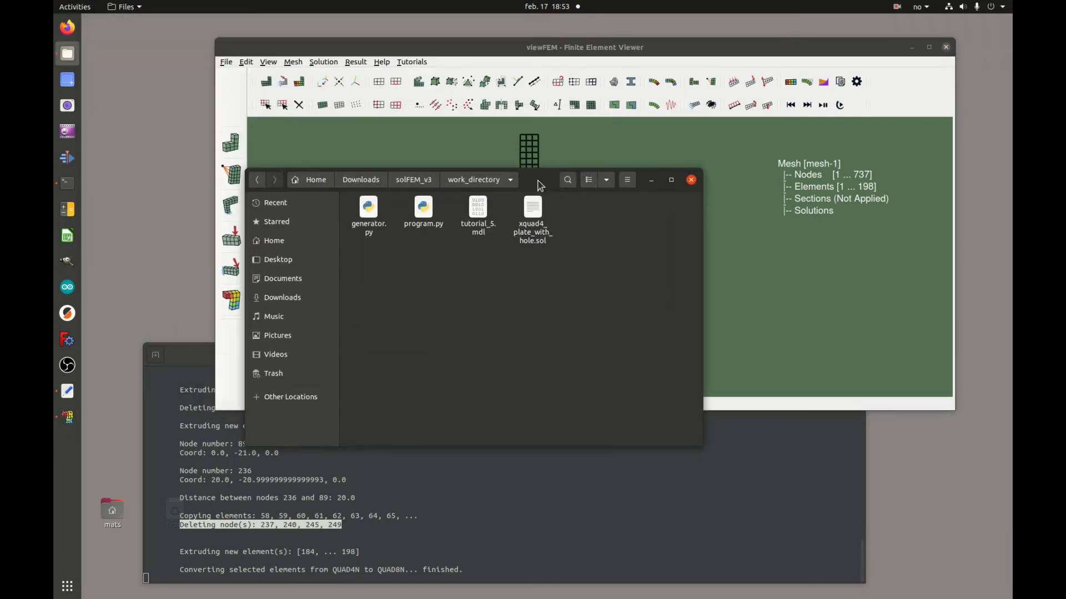
left_click(481, 218)
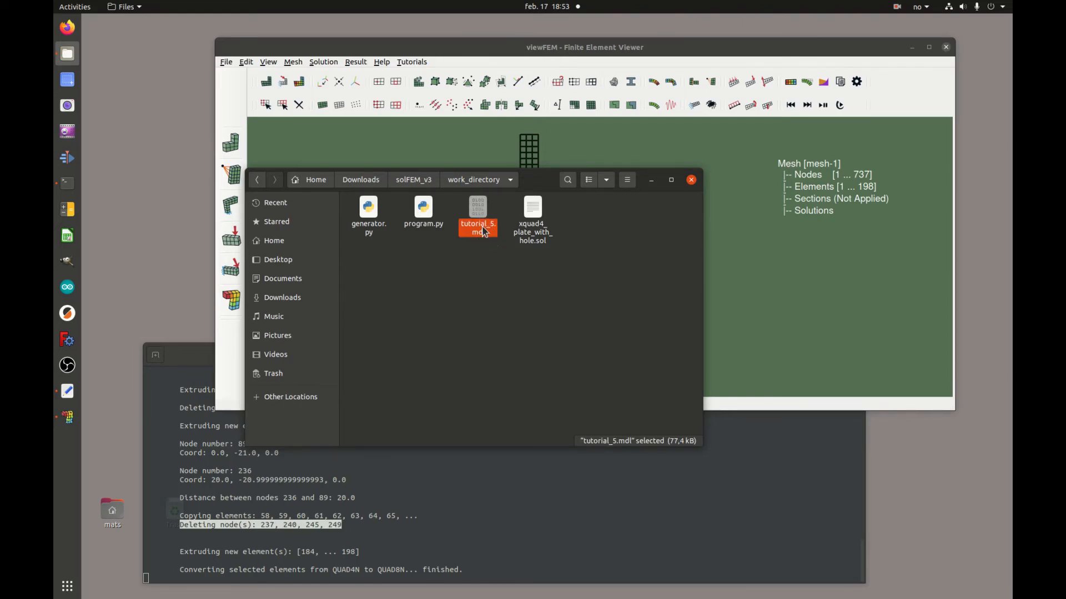
left_click(652, 180)
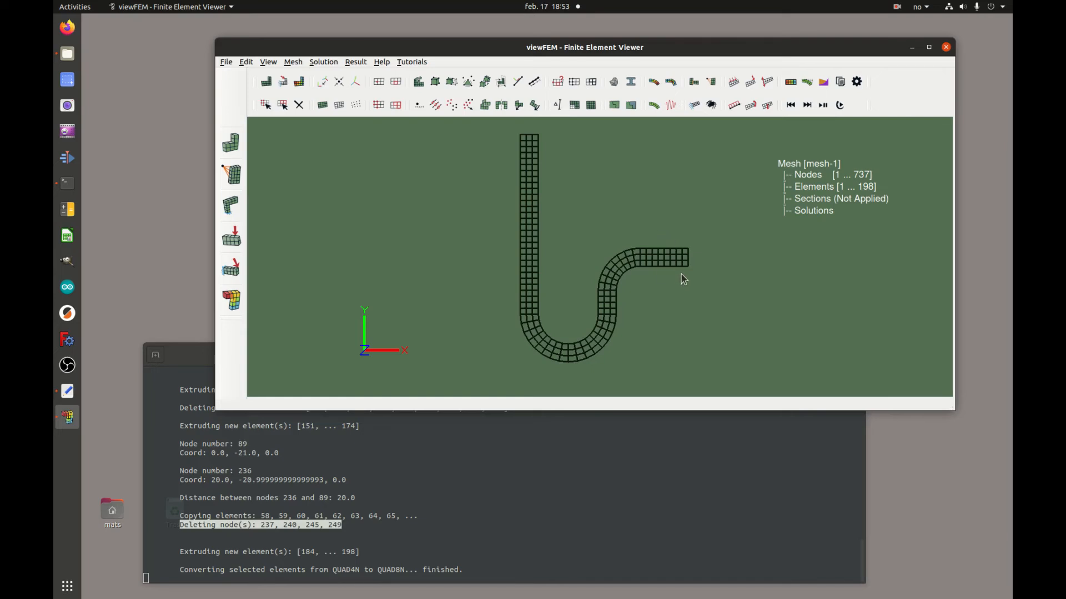
left_click_drag(537, 169, 515, 129)
scroll(686, 261, "up", 4)
left_click_drag(701, 226, 721, 264)
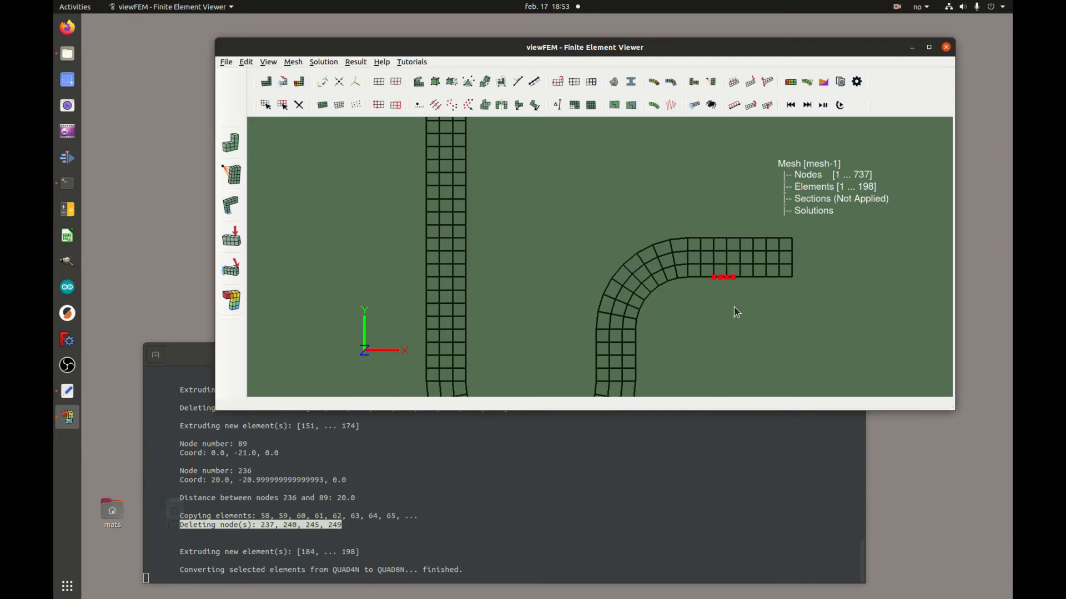
left_click(706, 311)
scroll(705, 311, "down", 3)
scroll(705, 305, "down", 2)
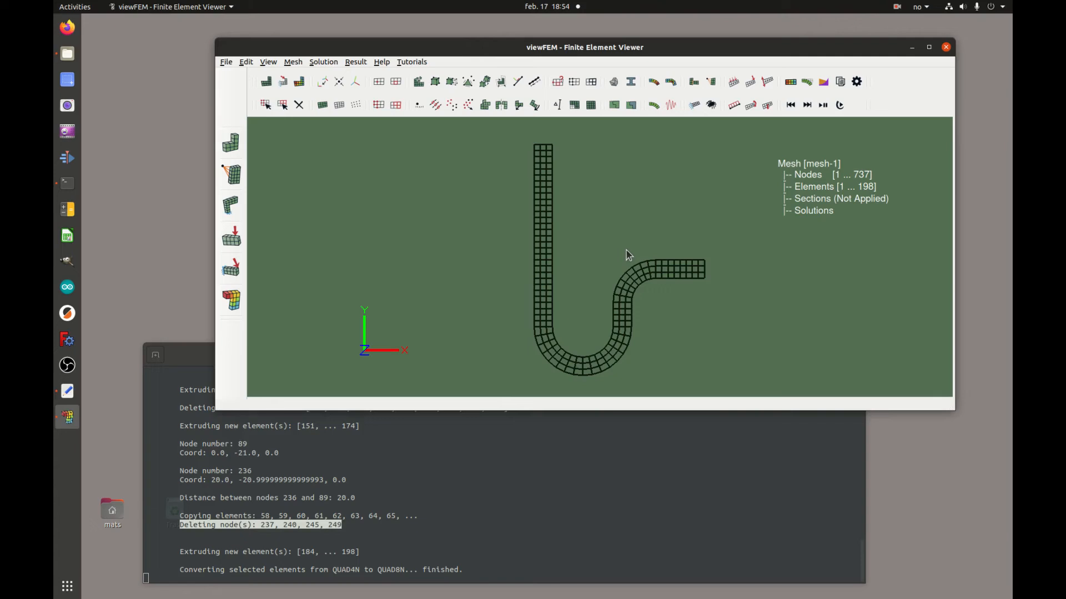
left_click(226, 62)
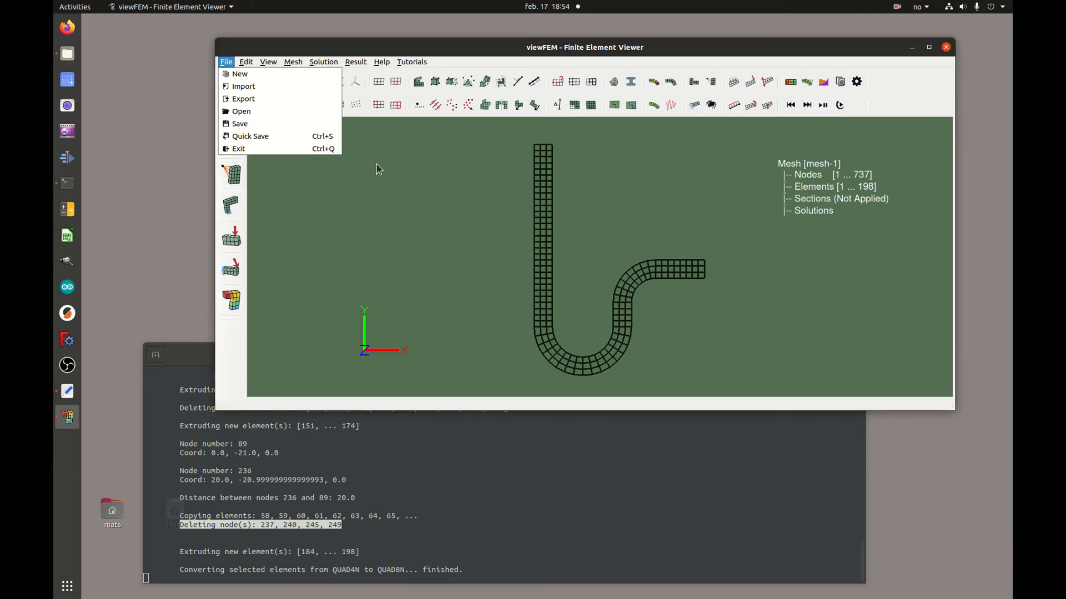
left_click(450, 217)
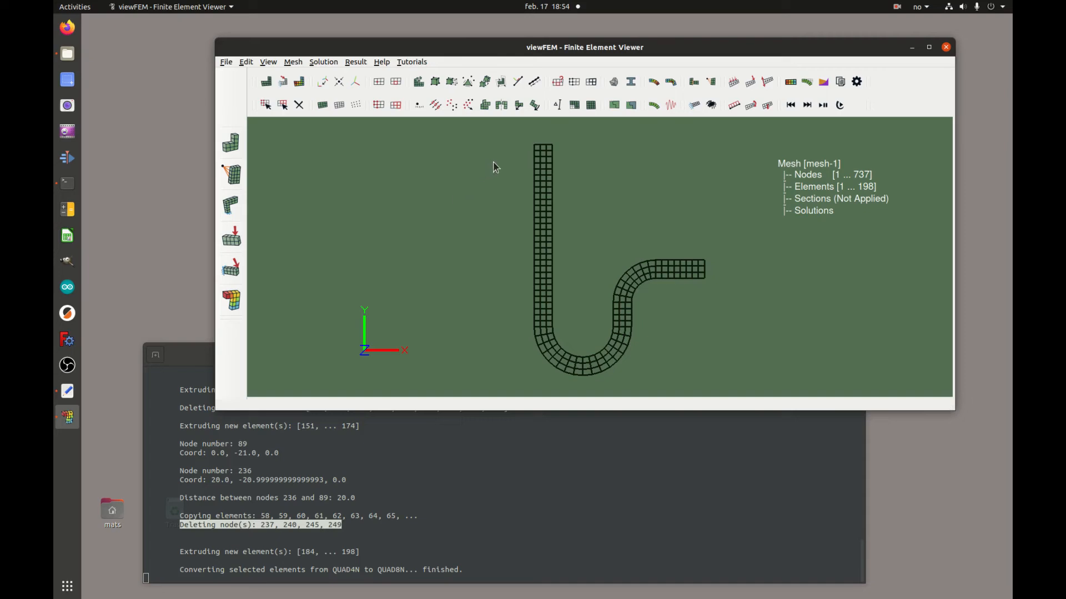
Step: Create nodeset 1 from the nodes on both outer sides of the straight column's top five element rows
scroll(581, 216, "up", 5)
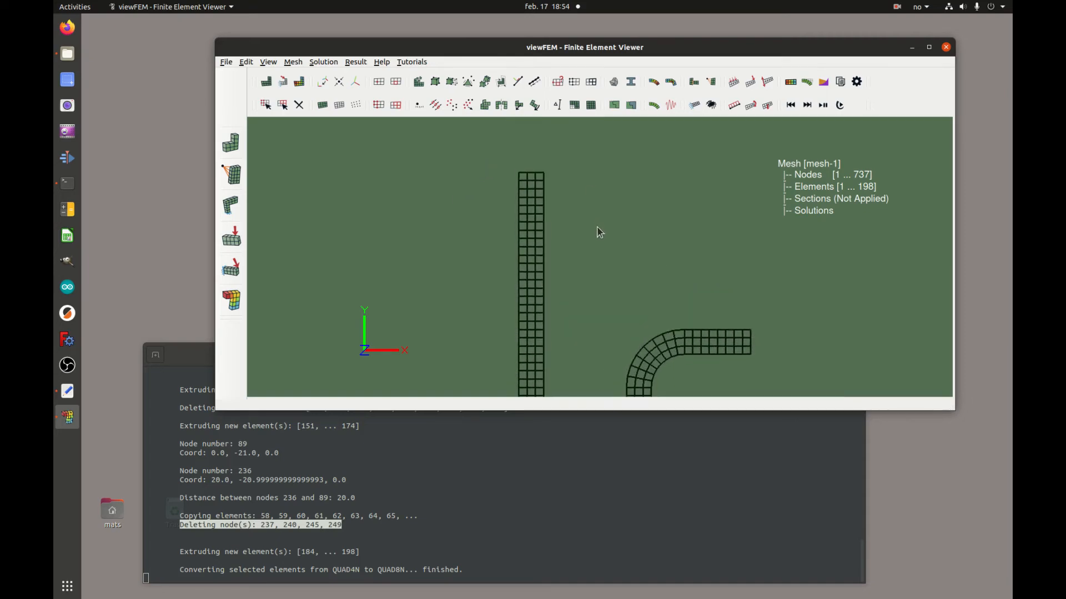
left_click_drag(498, 151, 505, 214)
left_click_drag(556, 152, 533, 213)
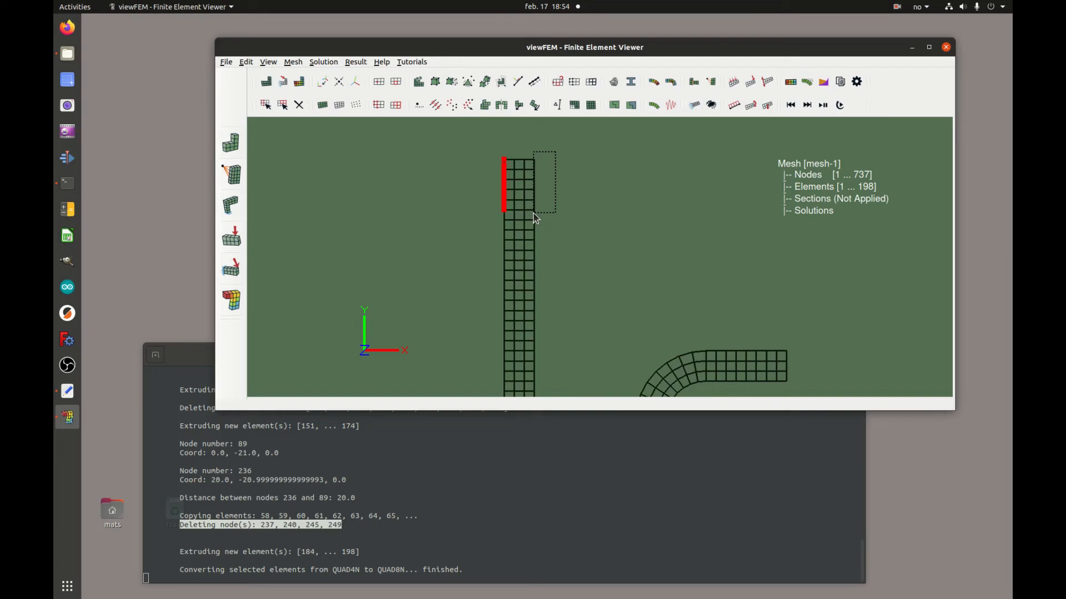
left_click_drag(535, 218, 535, 216)
scroll(561, 193, "up", 3)
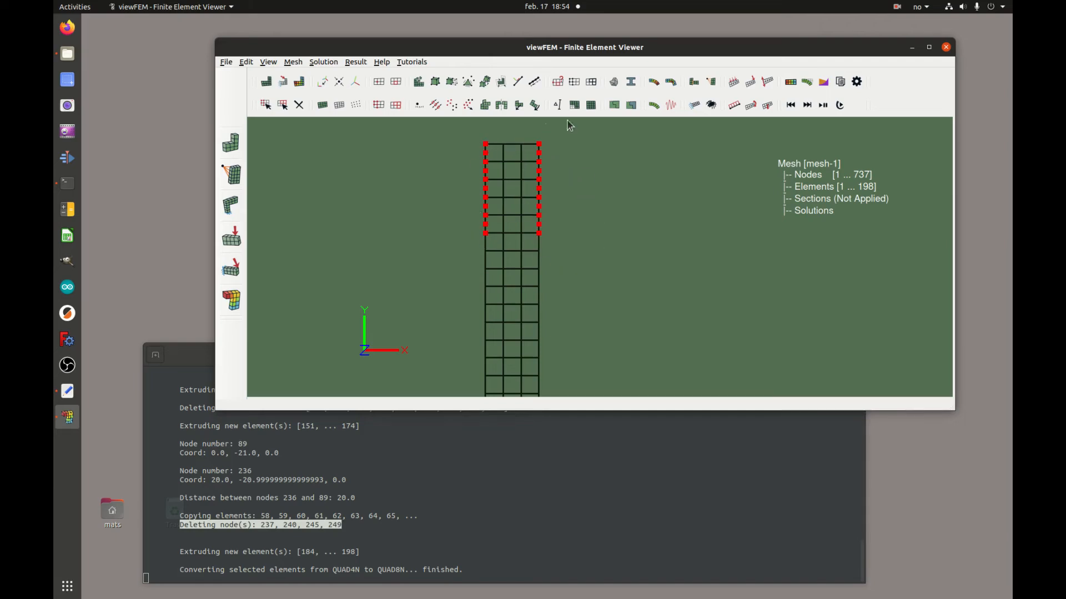
left_click(575, 83)
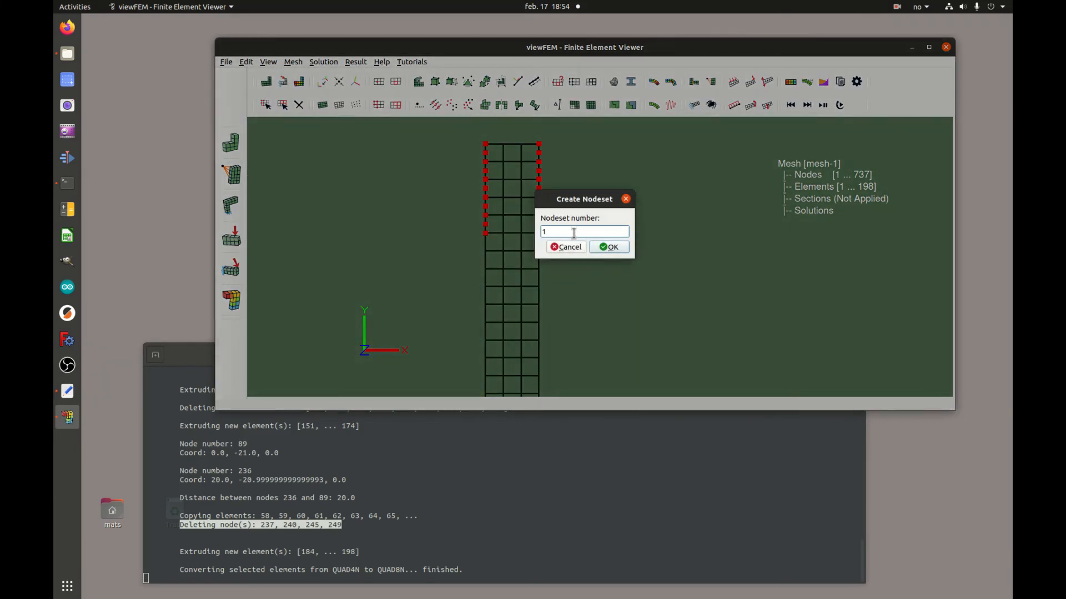
left_click(620, 248)
Step: Create nodeset 2 from the nodes along the straight column's top edge
left_click_drag(465, 130, 559, 148)
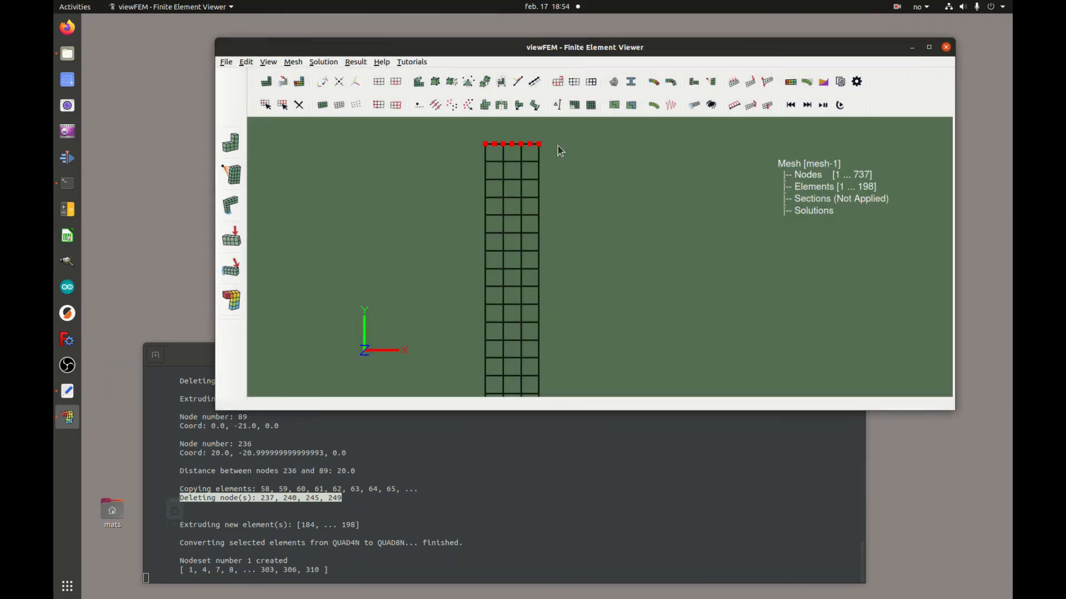
left_click(574, 81)
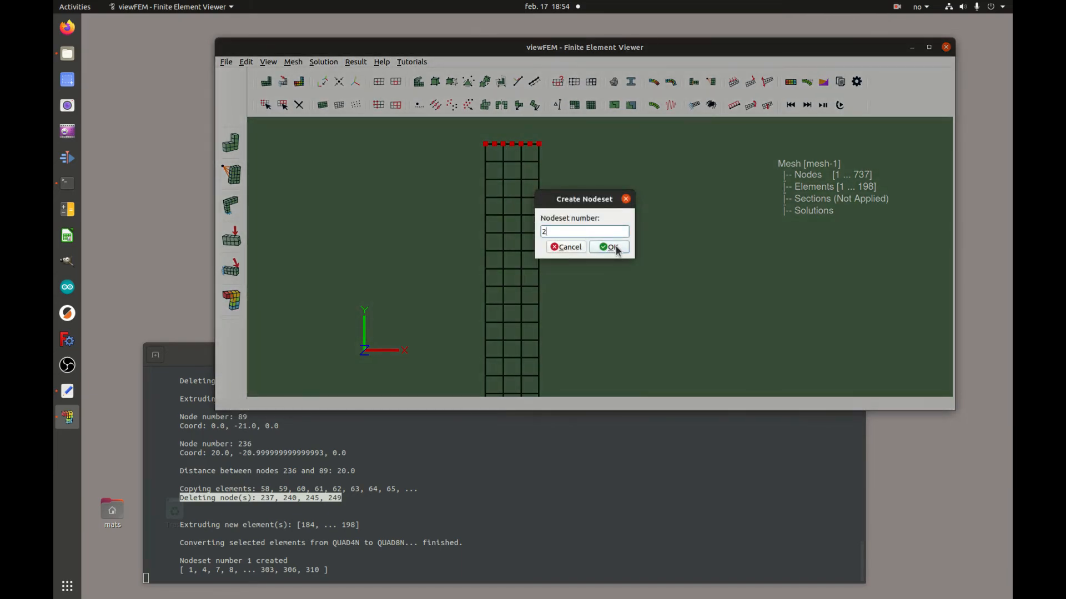
left_click(613, 246)
scroll(639, 245, "down", 5)
middle_click_drag(719, 305, 680, 229)
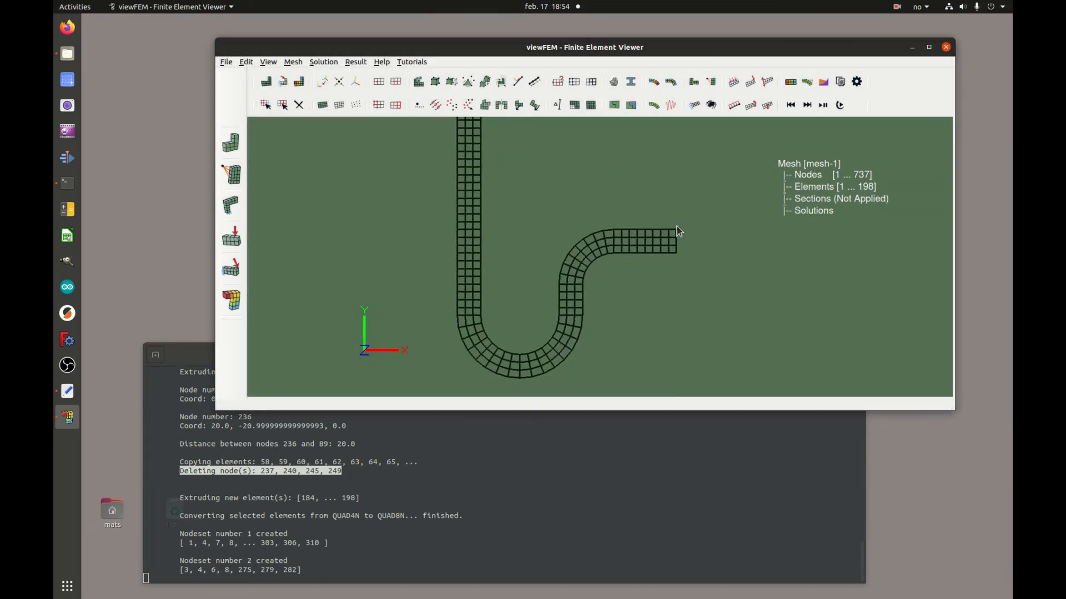
Step: Create nodeset 3 from the nodes along the free end edge of the short horizontal arm
right_click_drag(759, 349, 724, 250)
middle_click_drag(716, 234, 608, 207)
right_click_drag(694, 280, 674, 155)
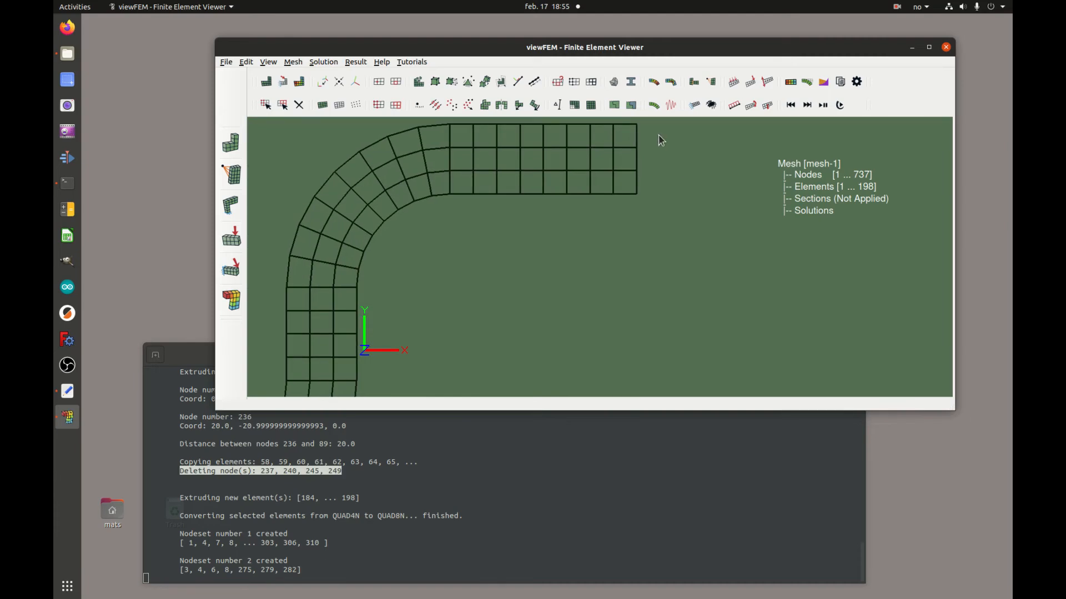
middle_click_drag(645, 129, 634, 168)
left_click_drag(624, 158, 645, 277)
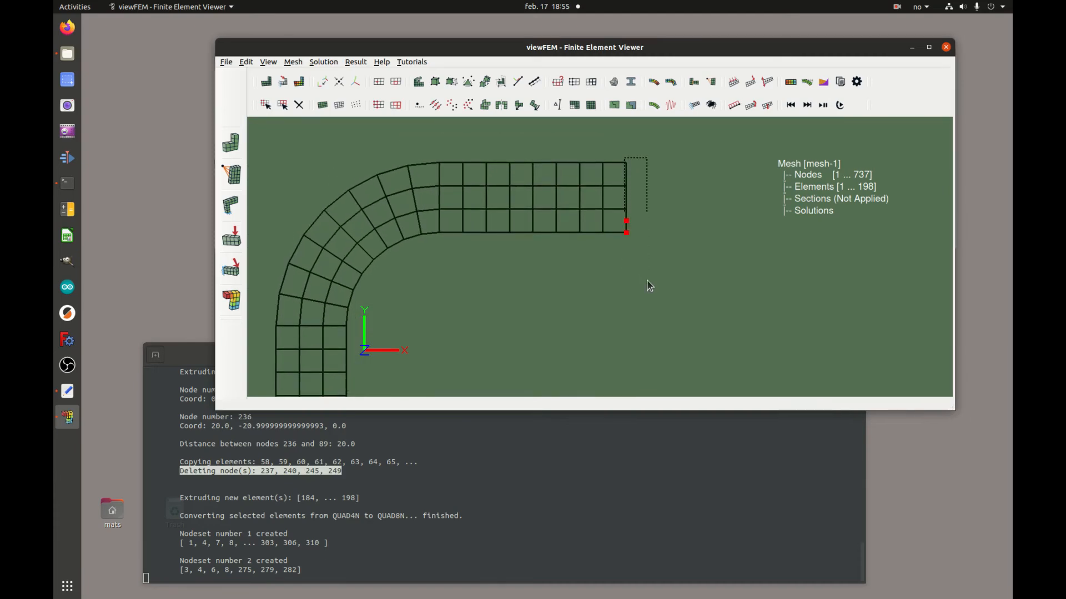
left_click(575, 85)
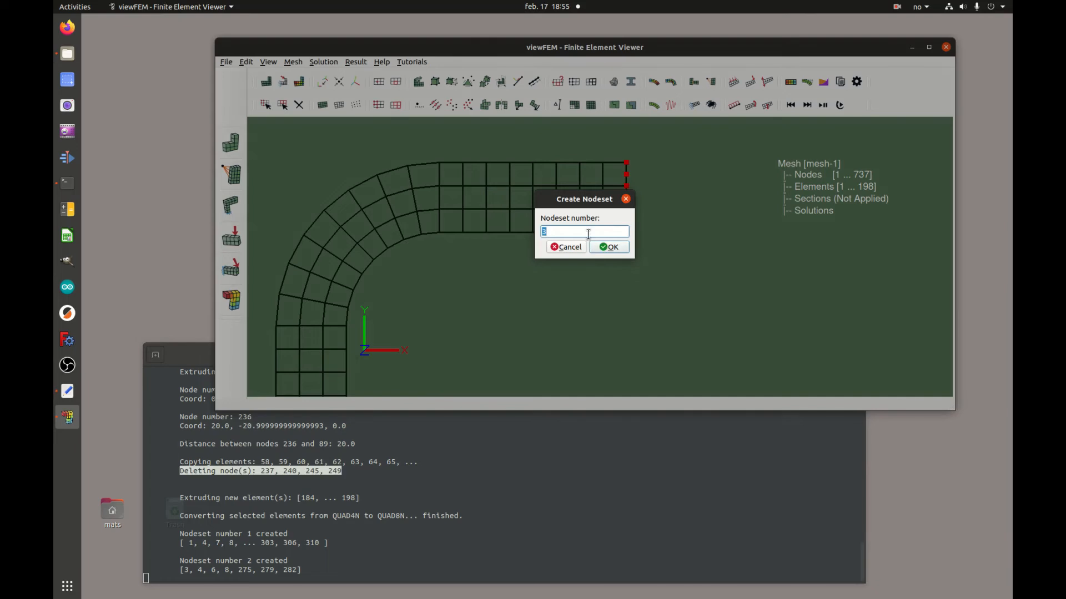
left_click(616, 248)
Step: Create elementset 1 from all elements of the bent-pipe mesh
scroll(634, 268, "down", 5)
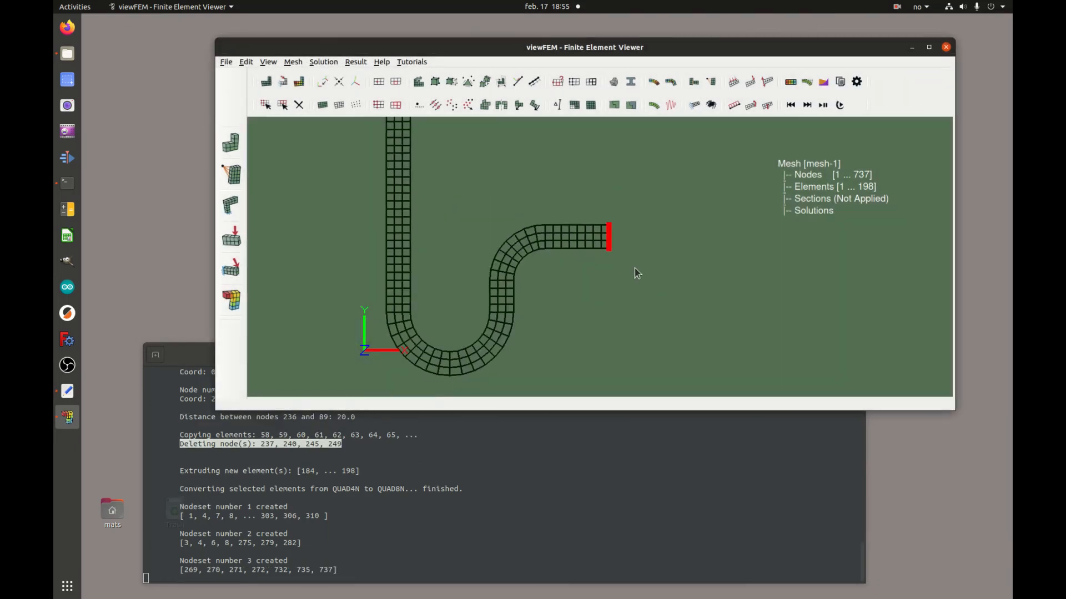
middle_click_drag(634, 268, 745, 261)
scroll(668, 195, "down", 2)
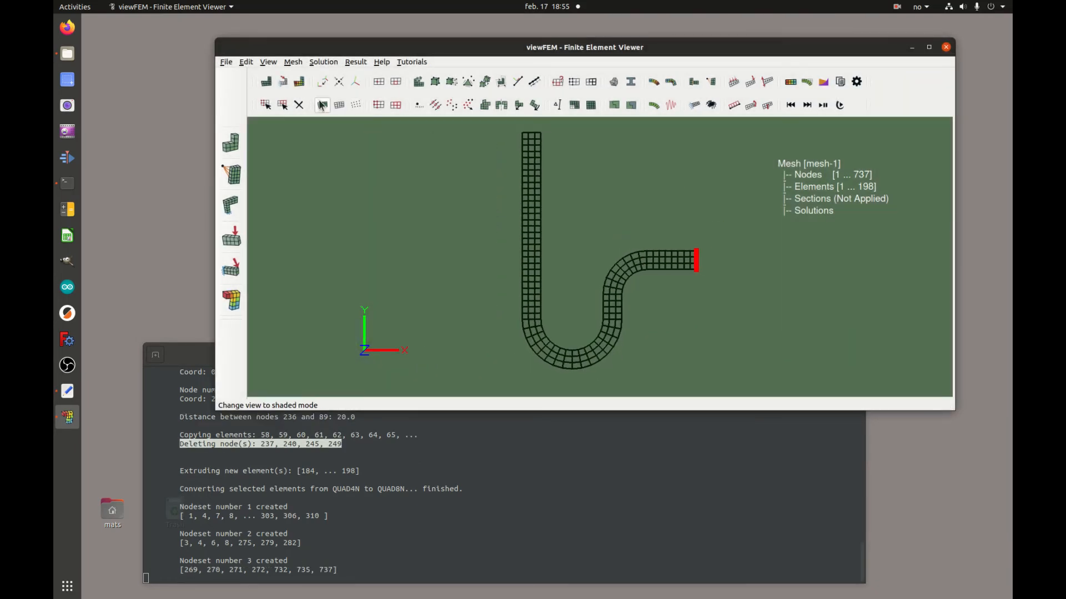
left_click(283, 105)
left_click_drag(510, 124, 704, 387)
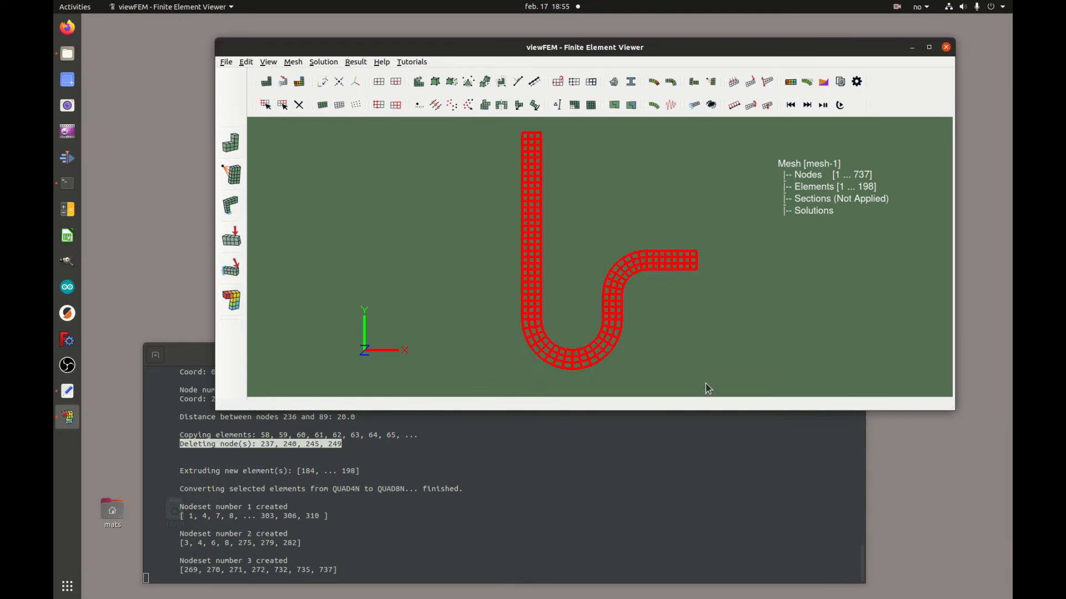
left_click(591, 82)
left_click(608, 247)
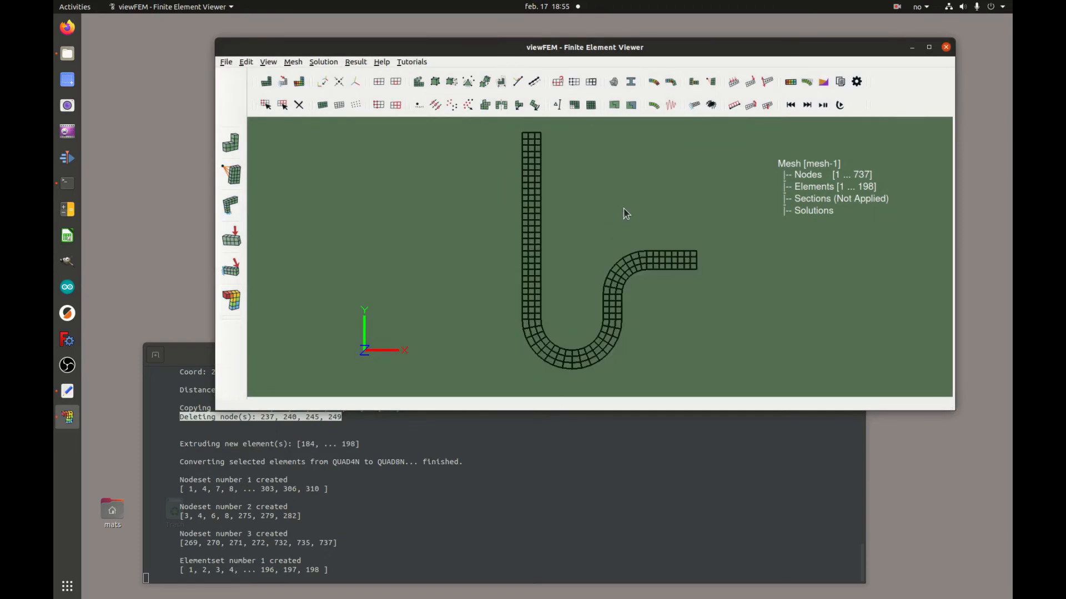
Step: Create a section with material 316_stainless_steel (N mm kg) and a 2D thickness of 15
left_click(614, 105)
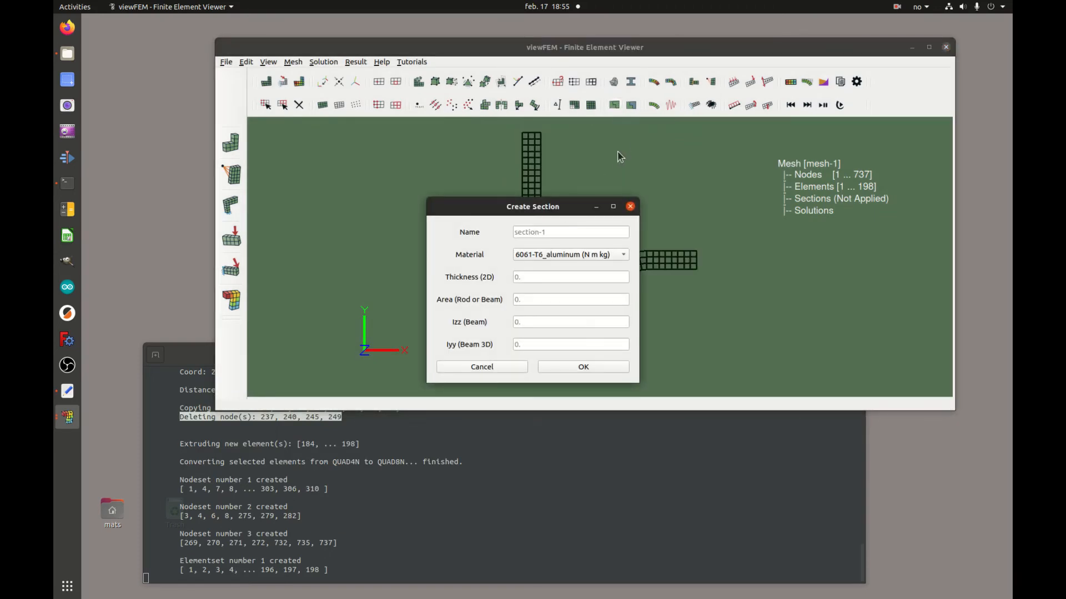
left_click(629, 208)
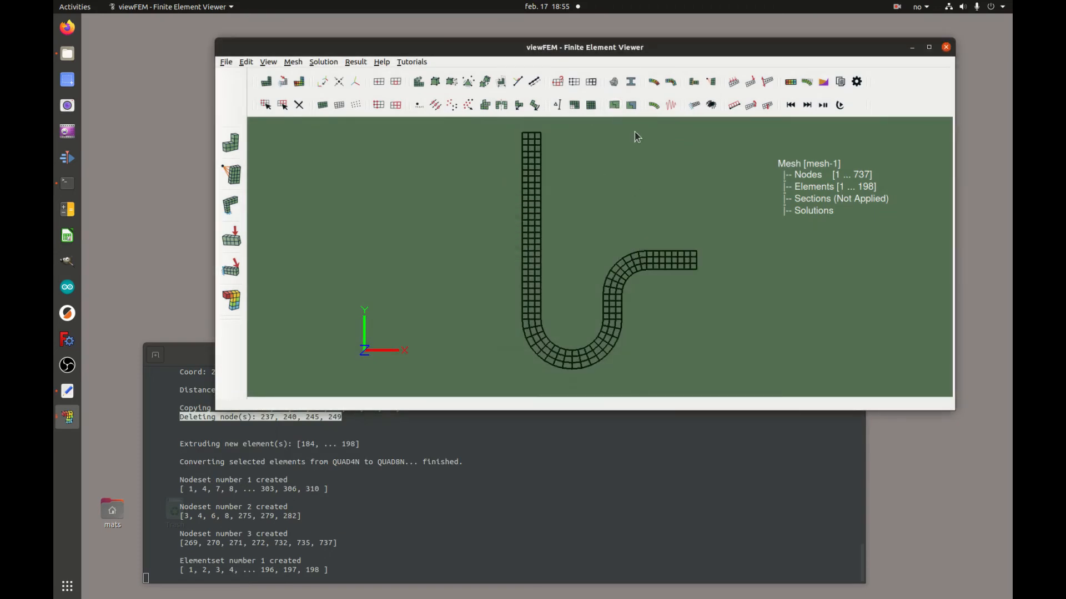
left_click(614, 105)
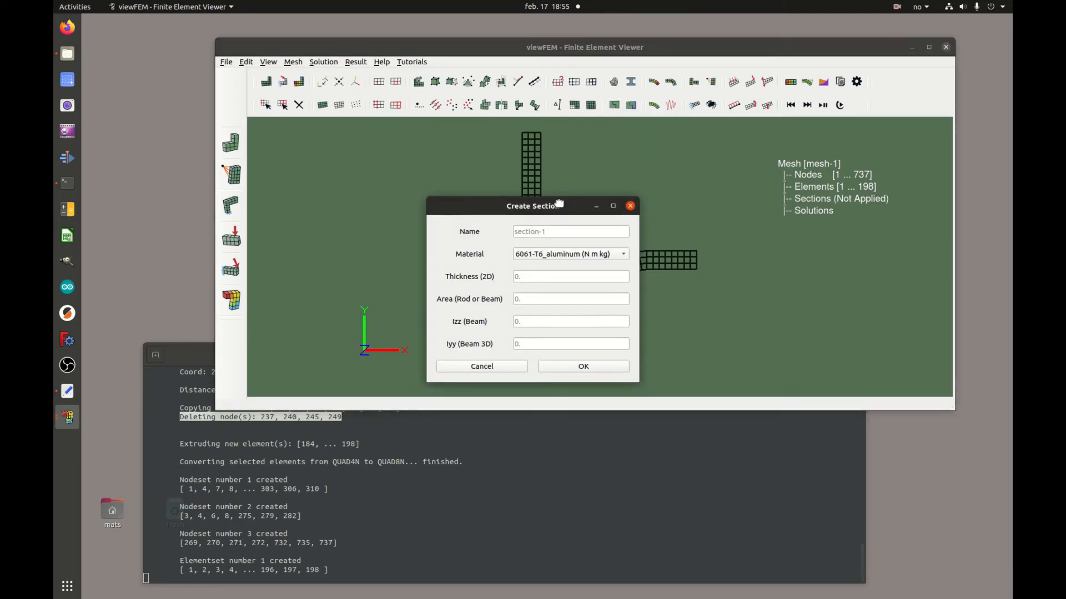
left_click(563, 227)
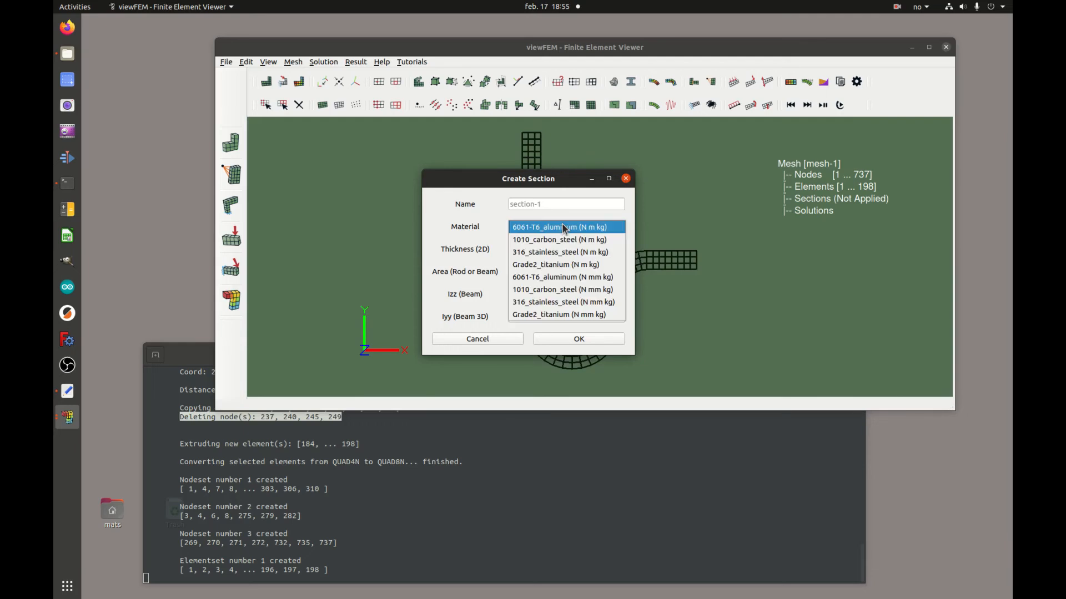
left_click(597, 302)
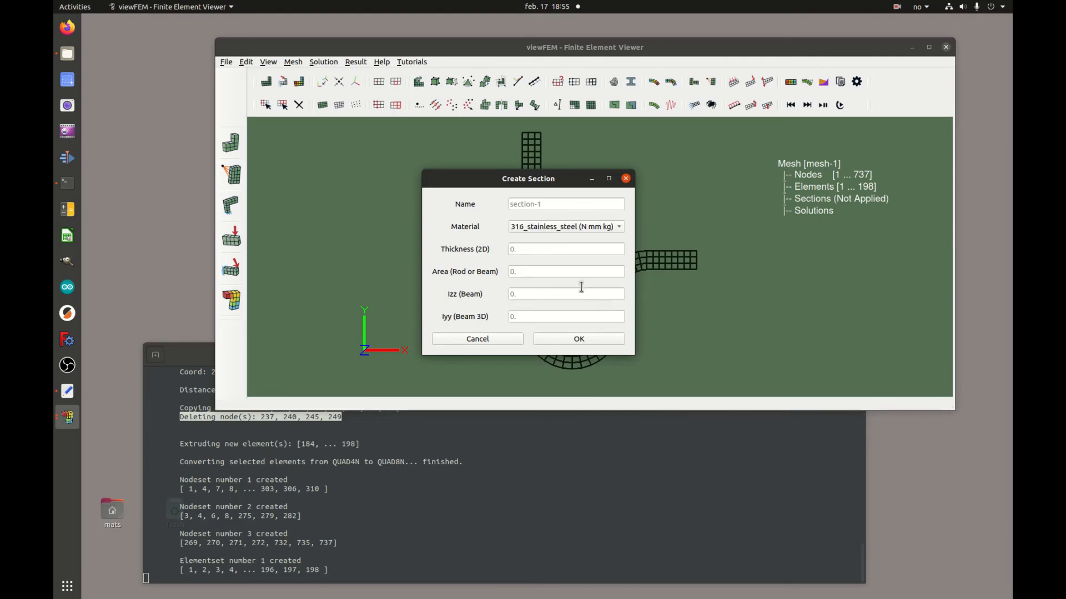
left_click(538, 248)
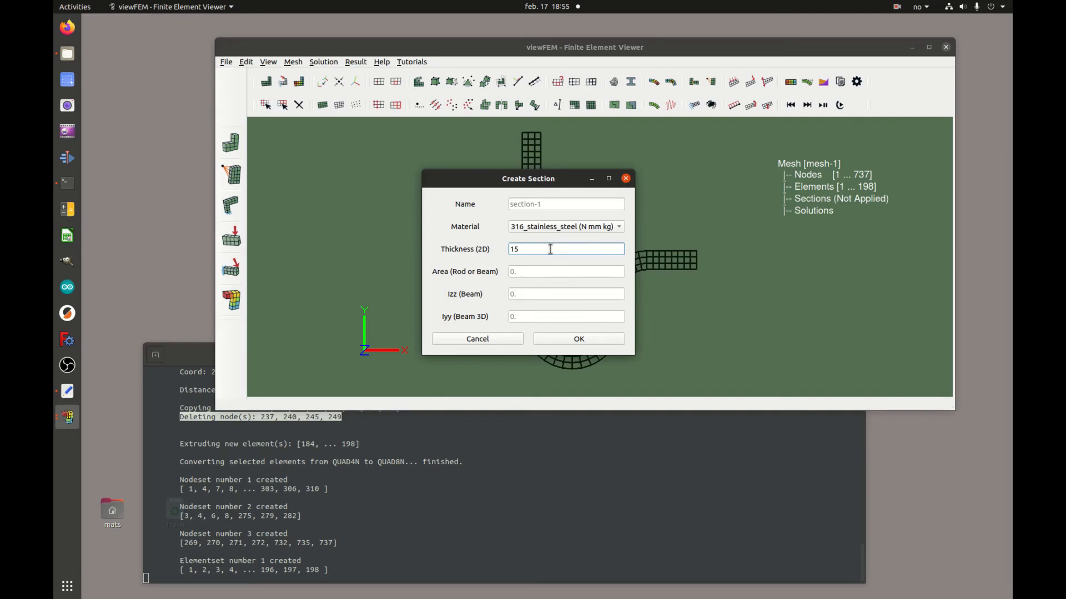
left_click(581, 340)
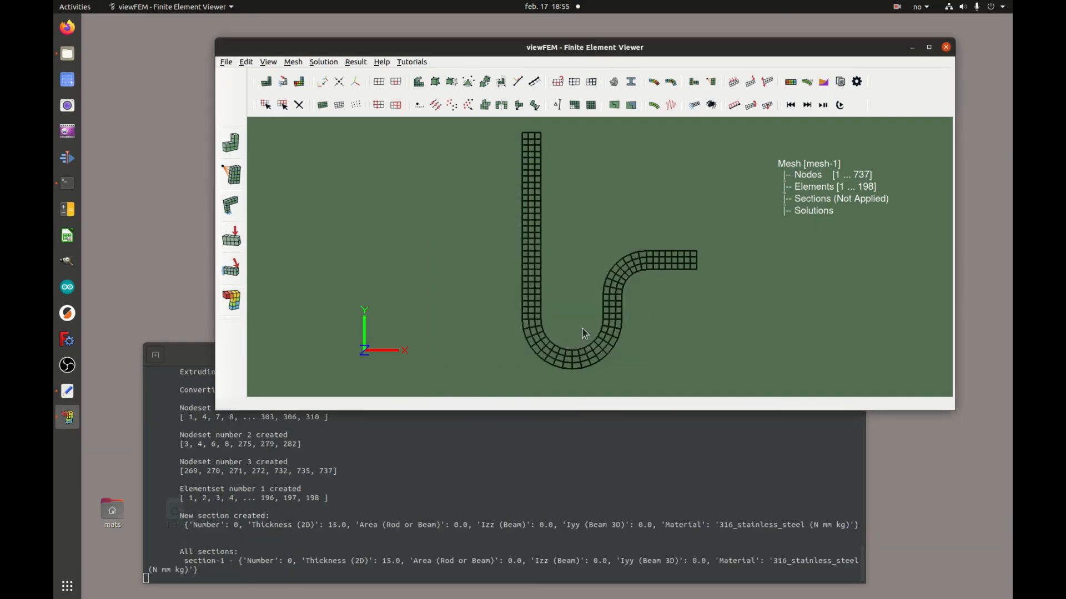
left_click(631, 105)
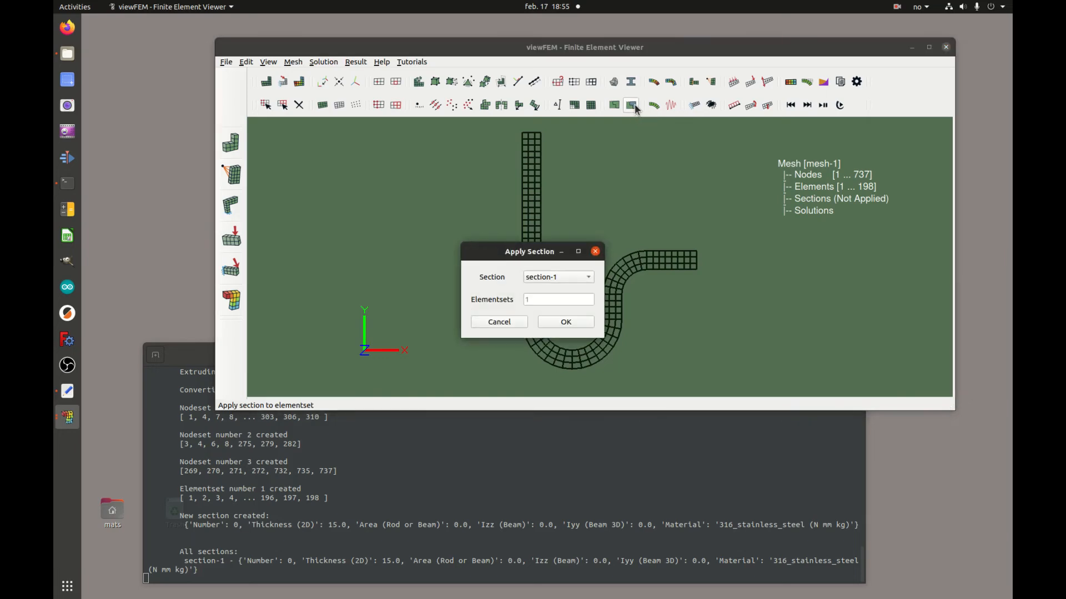
left_click_drag(553, 254, 447, 185)
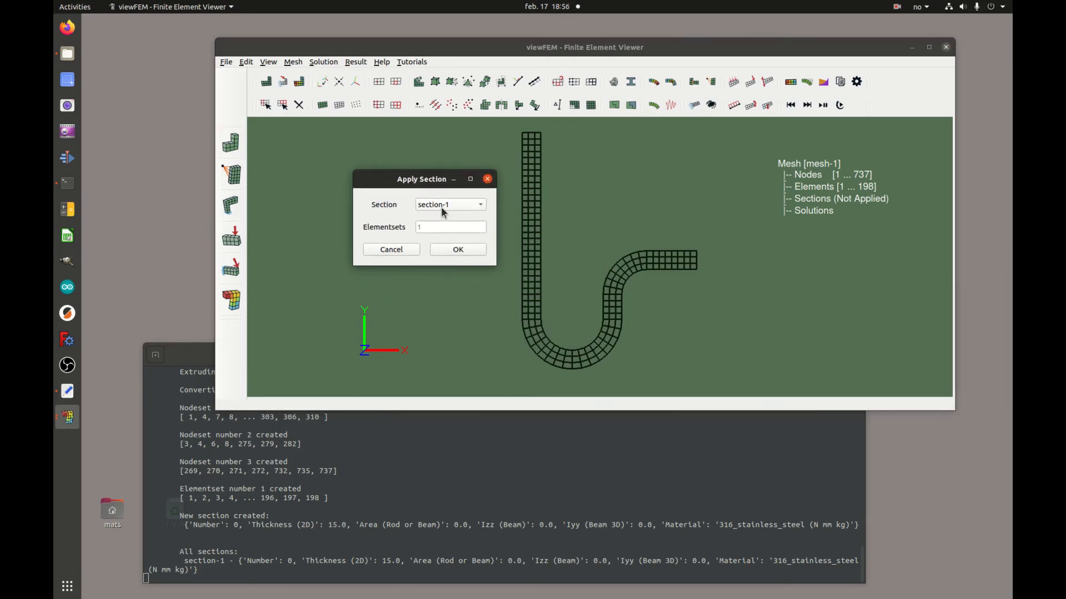
left_click(410, 244)
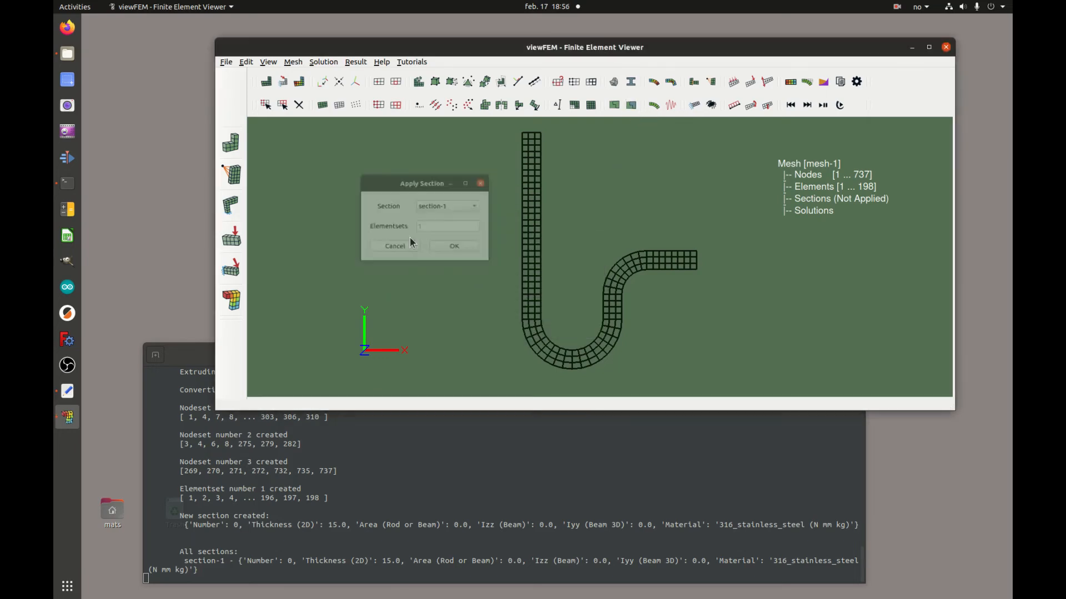
Step: Apply section-1 to elementset 1
left_click(635, 109)
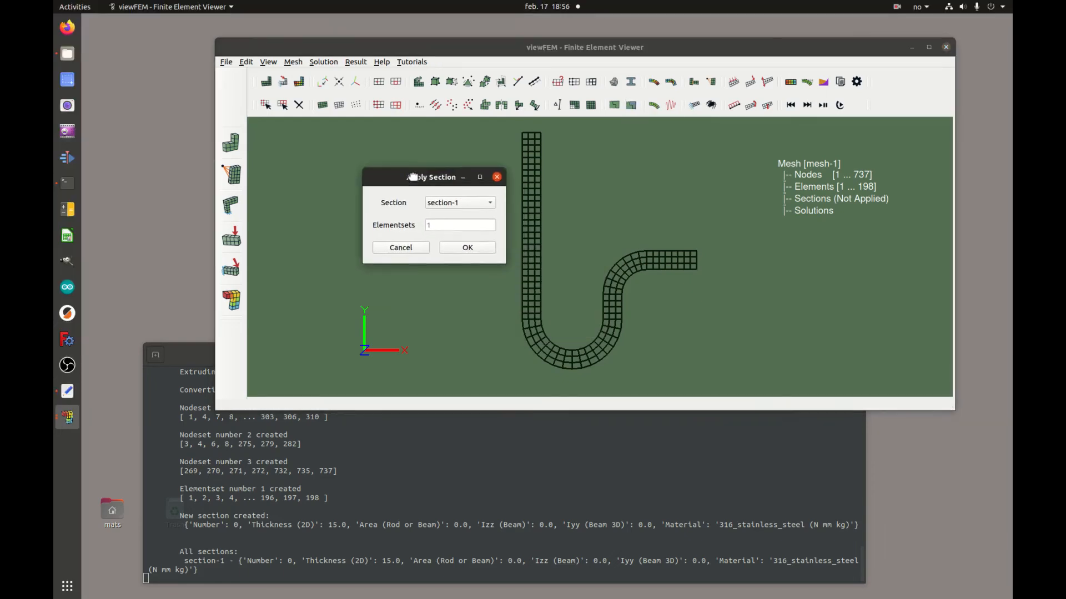
left_click(414, 198)
left_click(428, 196)
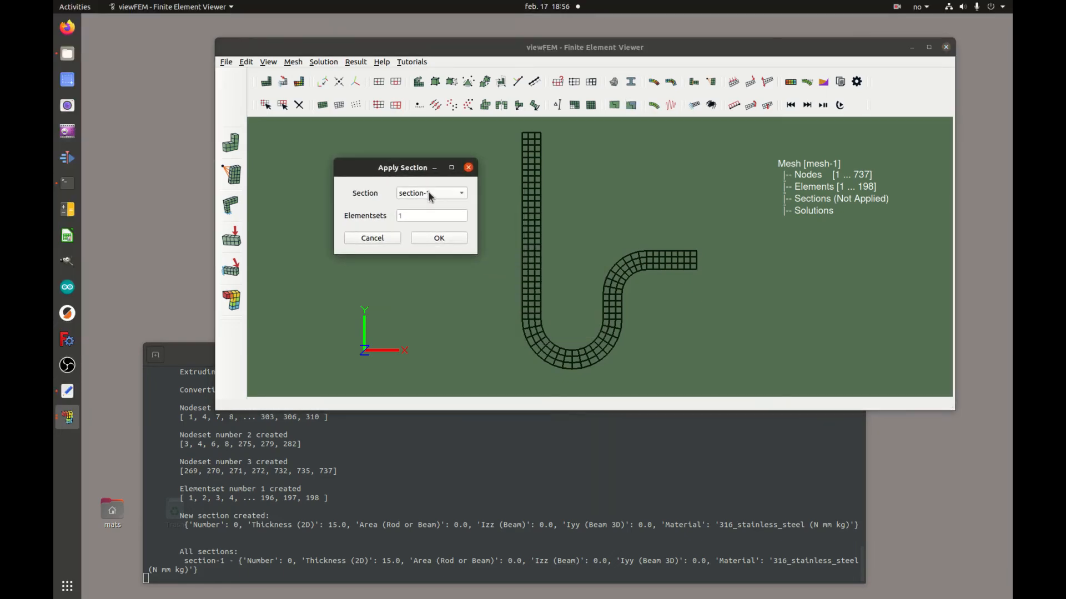
left_click(432, 215)
left_click(441, 239)
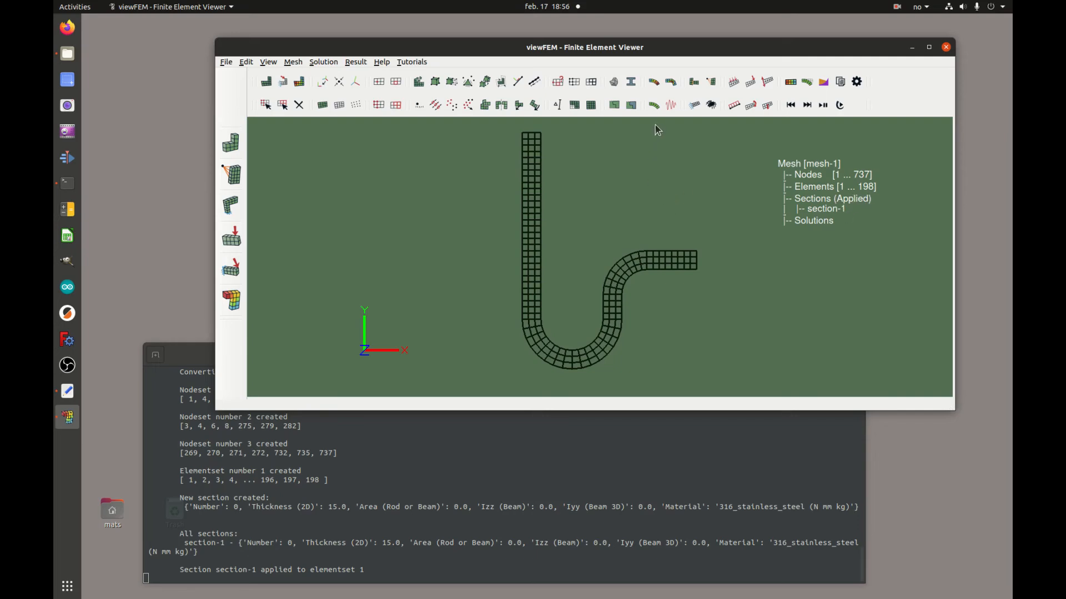
Step: Create a static solution for mesh-1 with the default name and results
left_click(657, 86)
left_click_drag(524, 243, 421, 173)
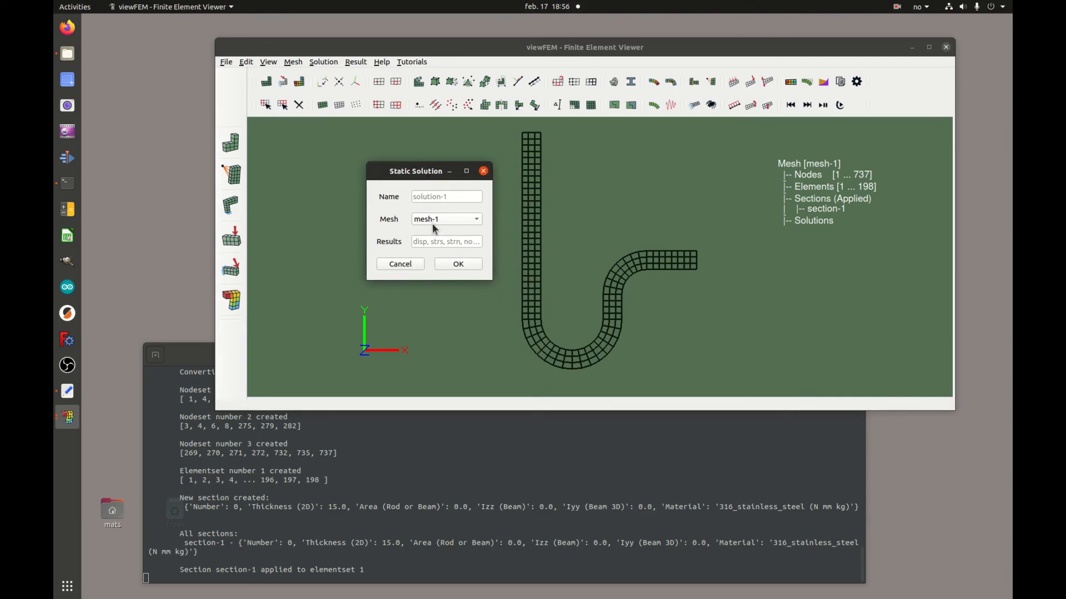
left_click(460, 265)
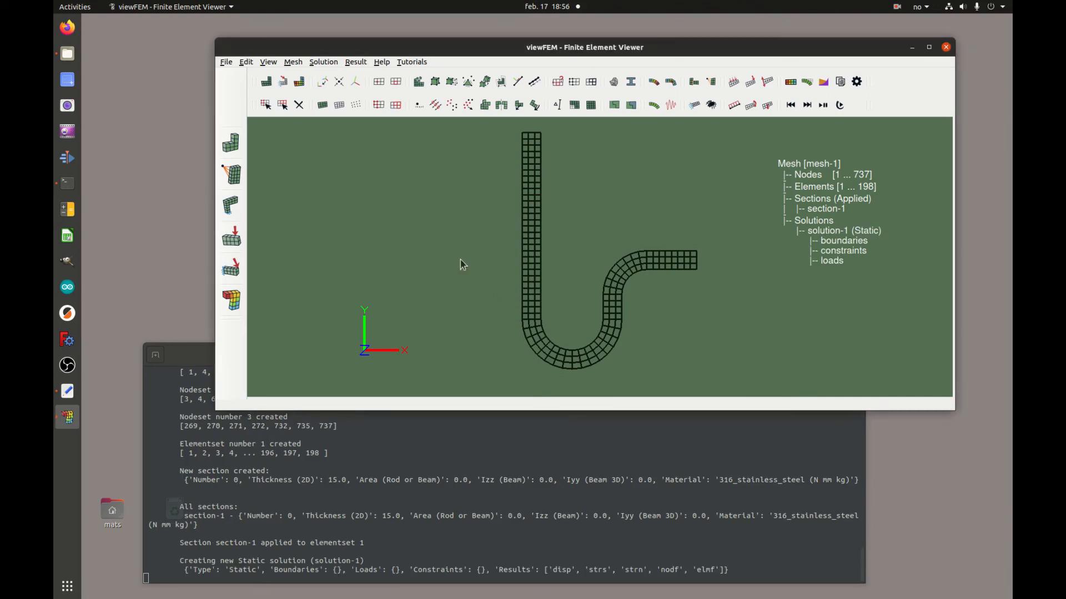
Step: Add a zero-displacement boundary to solution-1 on nodeset 1, restraining DOF 1
left_click(694, 107)
left_click_drag(537, 212, 415, 202)
left_click(427, 289)
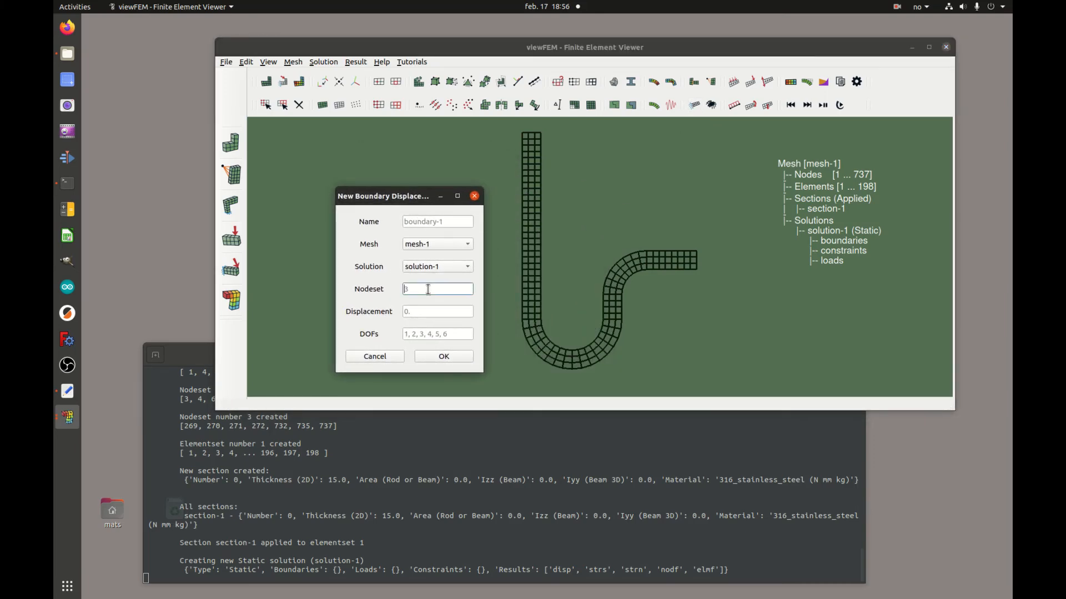
left_click(442, 333)
type("1")
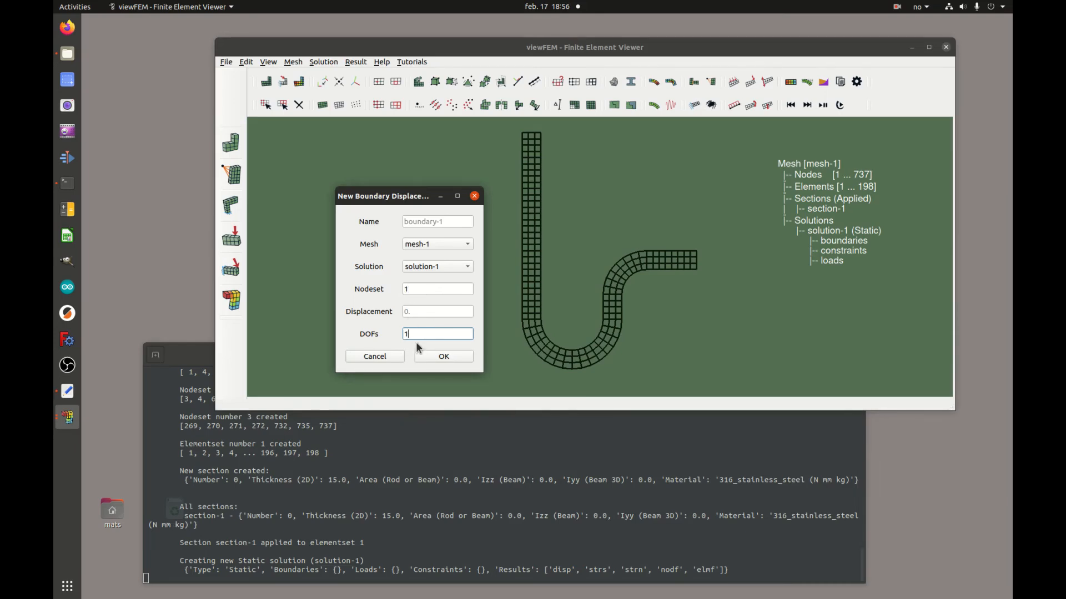
left_click(448, 358)
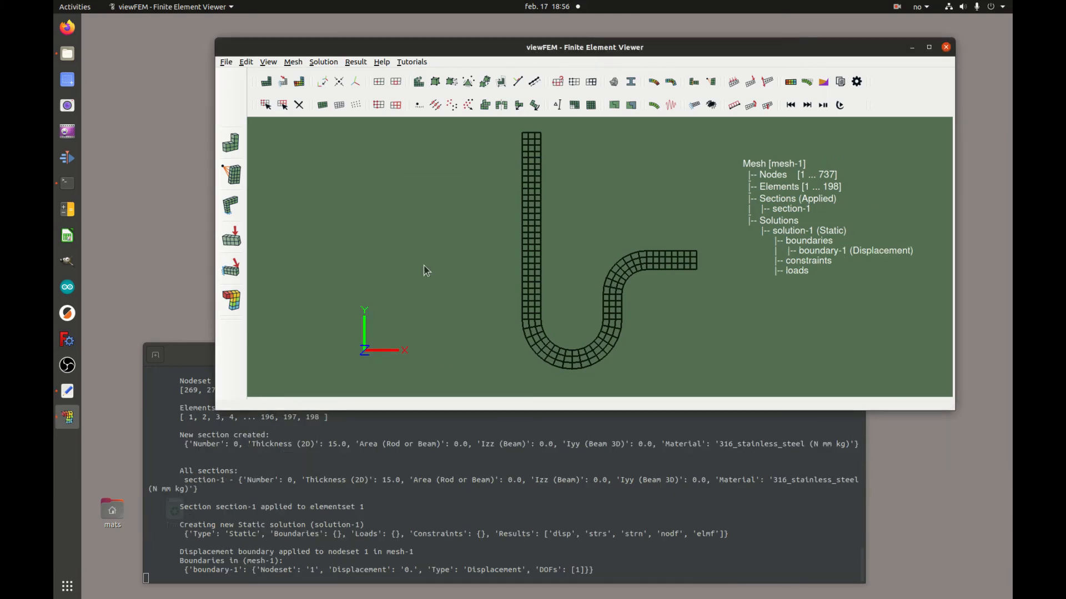
Step: Display solution-1 on the mesh and examine the displacement boundary around the upper end of the straight column
left_click(282, 87)
left_click(558, 323)
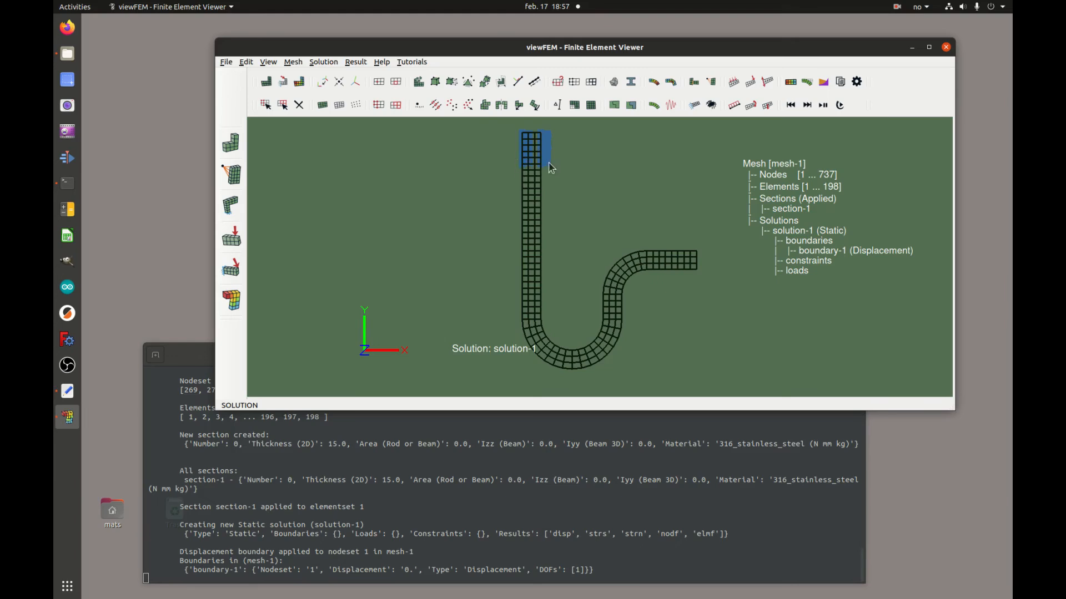
middle_click_drag(552, 176, 585, 183)
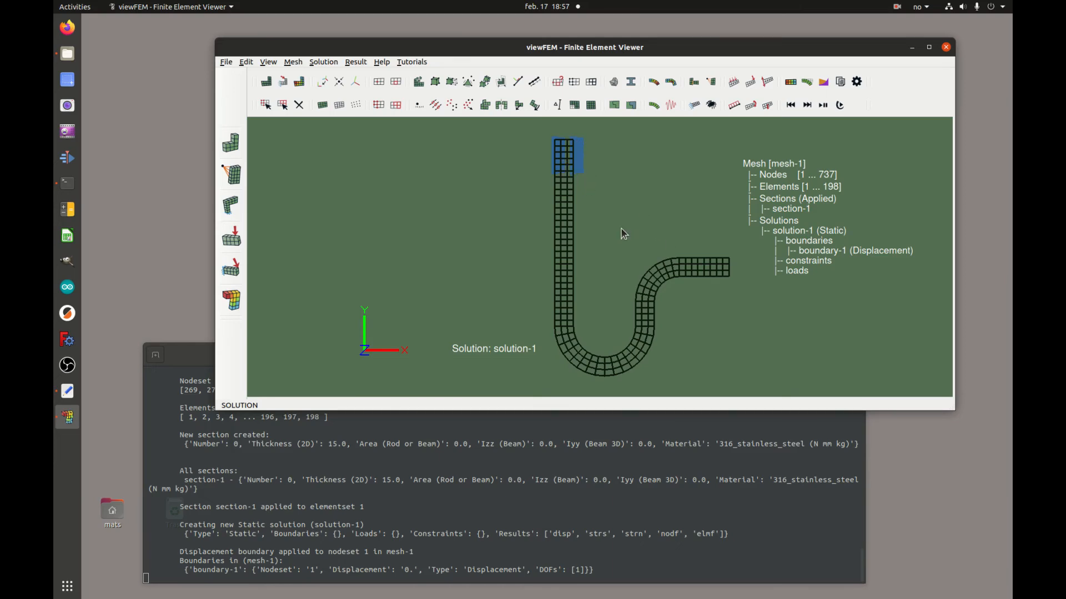
scroll(608, 261, "up", 3)
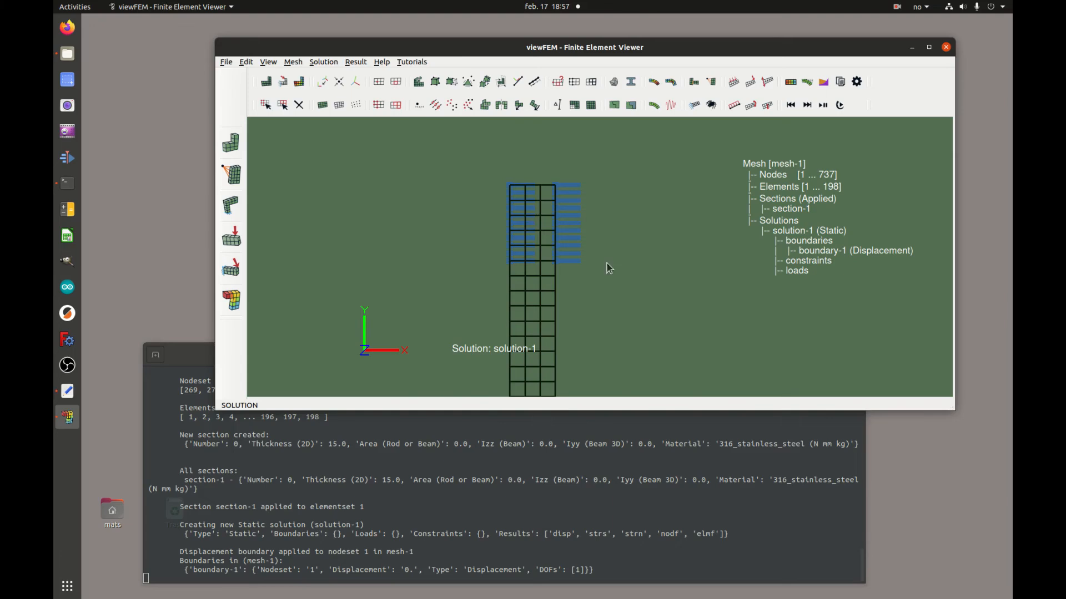
scroll(606, 264, "down", 3)
middle_click_drag(641, 283, 628, 197)
scroll(633, 215, "down", 1)
scroll(631, 189, "up", 2)
Step: Add a zero-displacement boundary to solution-1 on nodeset 2, restraining DOF 2
left_click(693, 105)
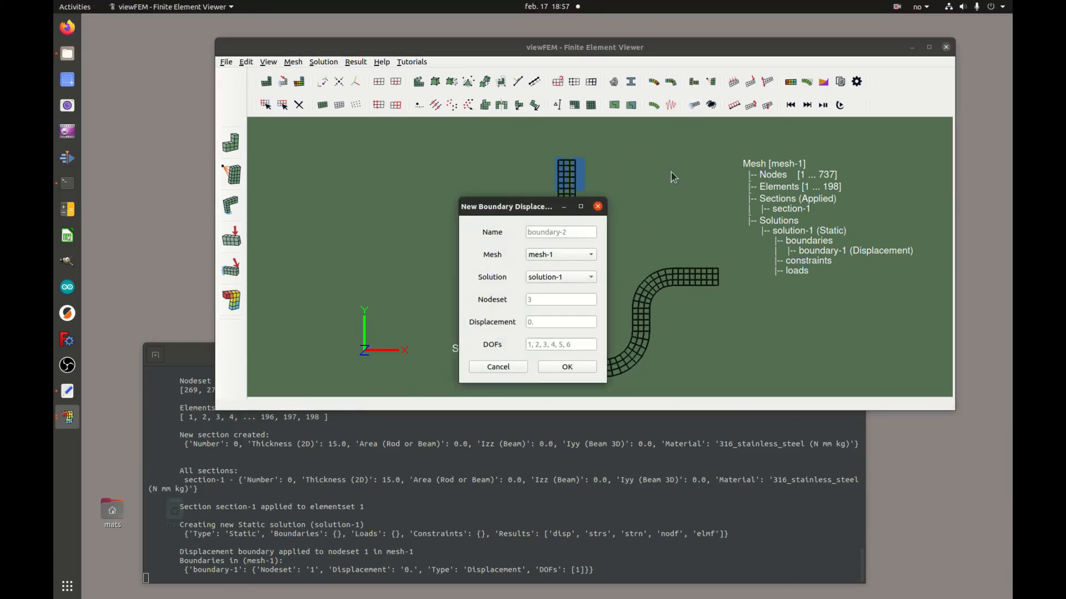
left_click(562, 300)
type("2")
left_click(567, 345)
type("2")
left_click(566, 366)
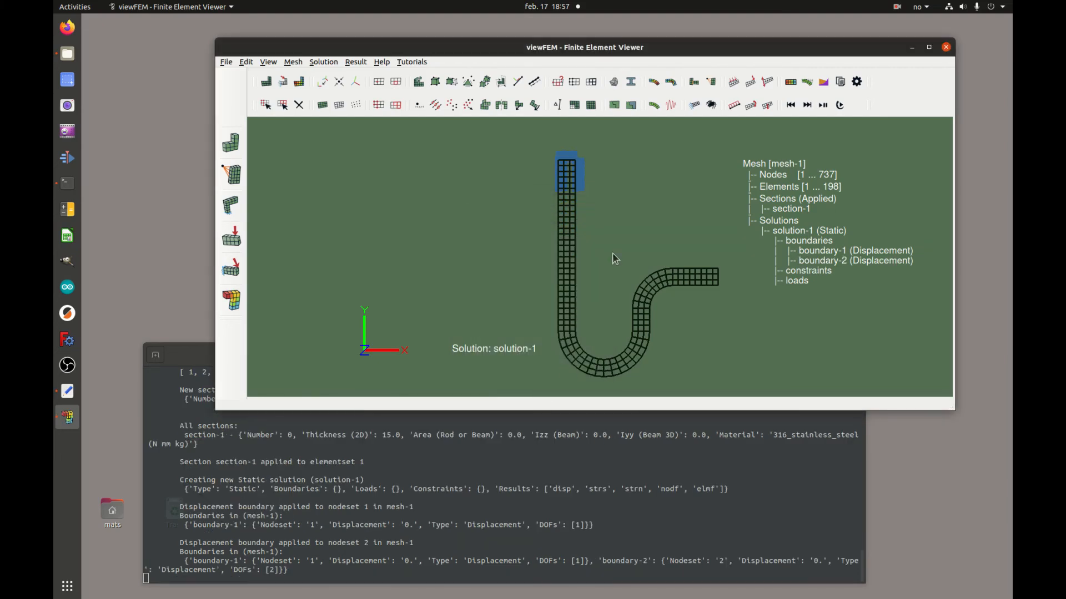
Step: Add a uniform force load of 20 to solution-1 on nodeset 3, with x-vector -1 and y-vector 0.5, and inspect it on the mesh
middle_click_drag(680, 228, 670, 218)
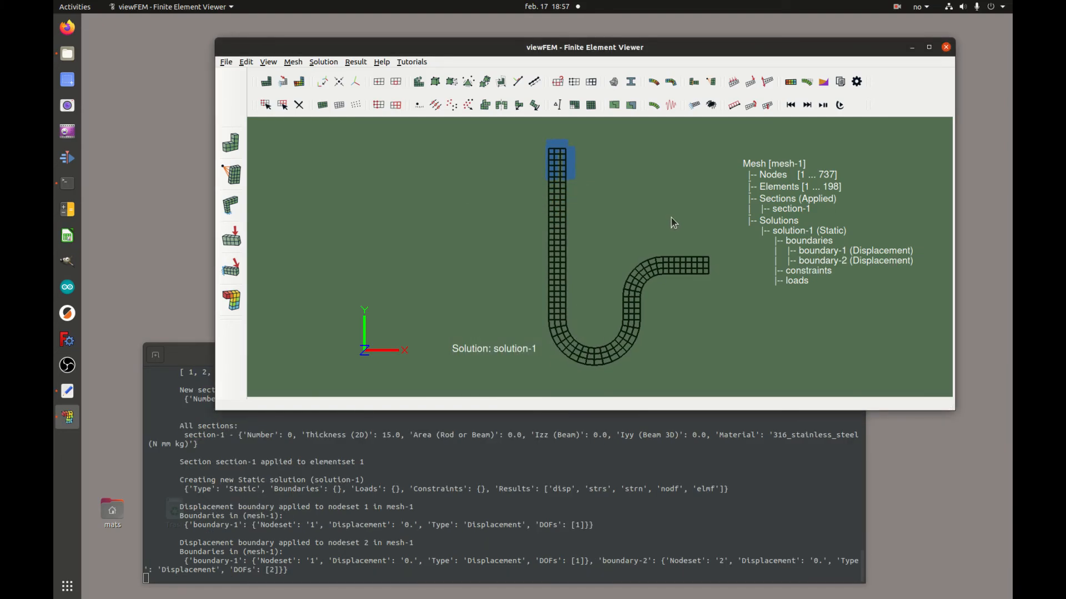
left_click(734, 103)
left_click_drag(524, 179, 473, 151)
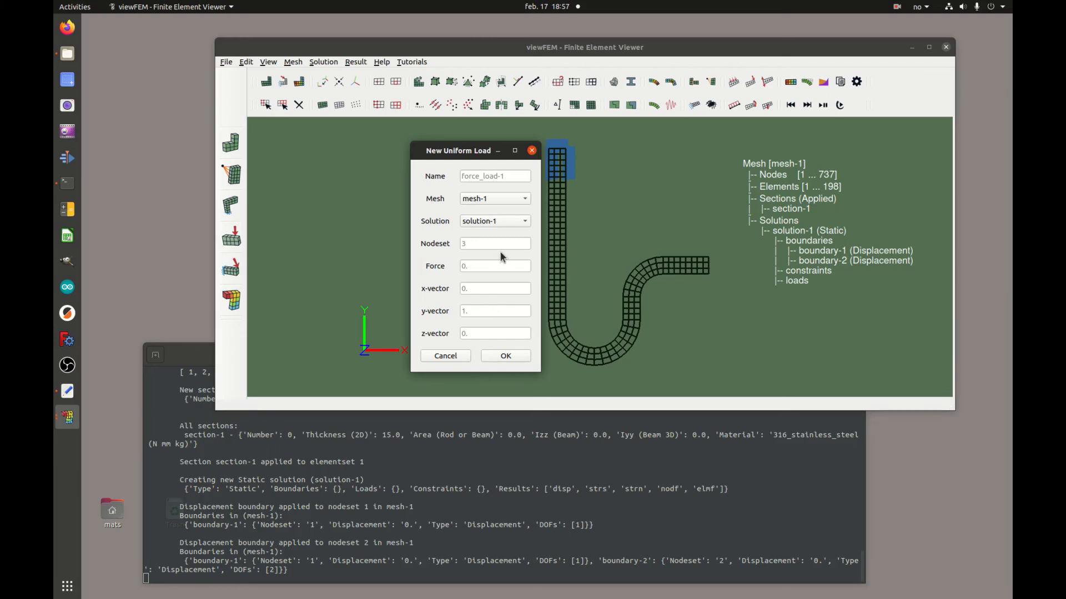
left_click(486, 267)
left_click(484, 287)
left_click(486, 312)
left_click(479, 244)
left_click(506, 356)
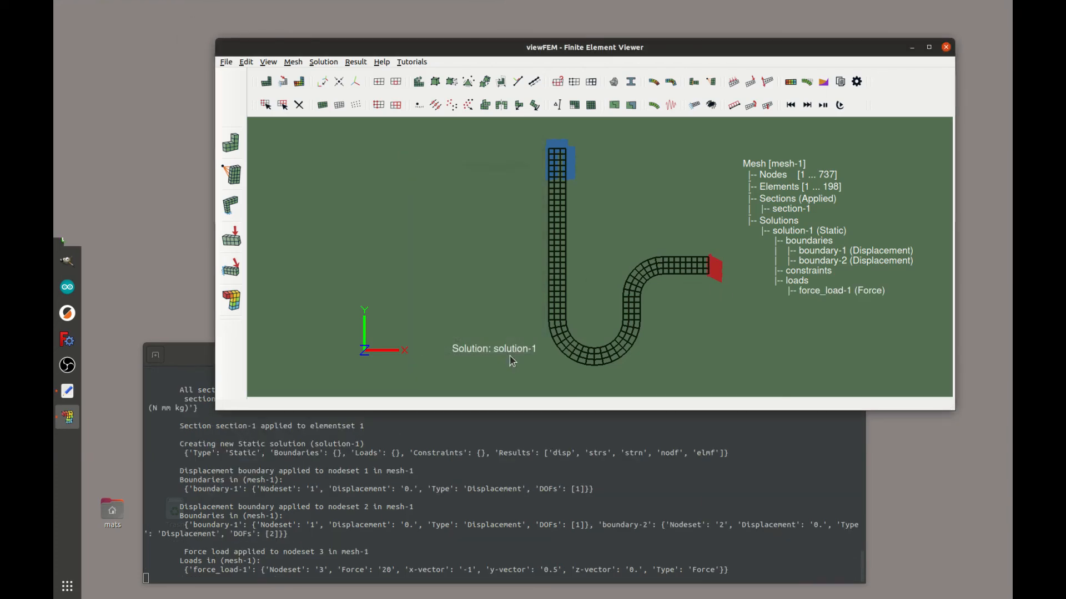
scroll(691, 295, "up", 3)
scroll(668, 181, "up", 5)
scroll(667, 151, "down", 8)
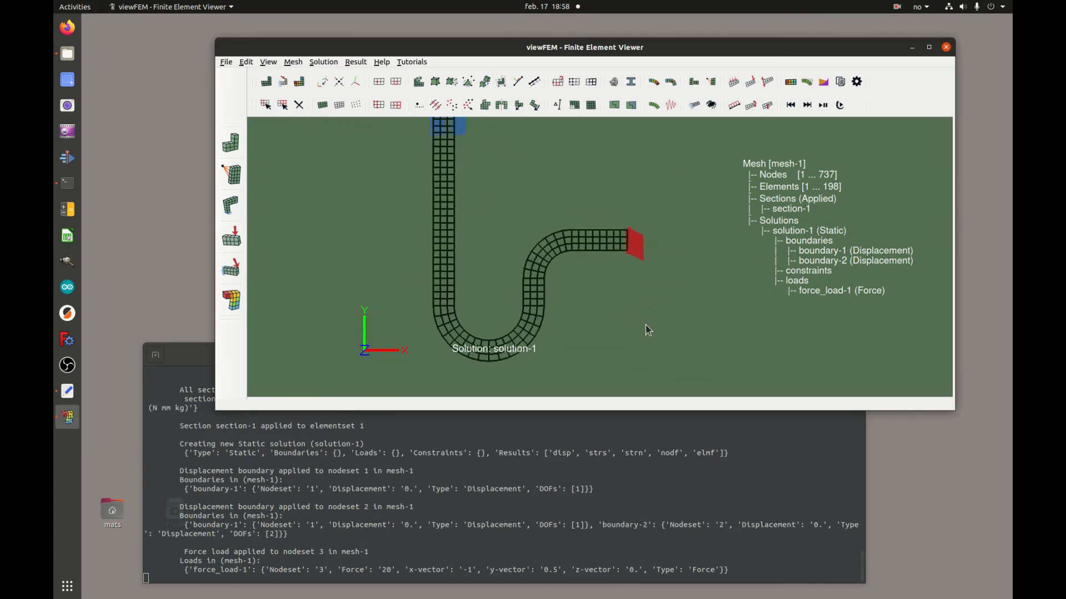
scroll(654, 241, "up", 3)
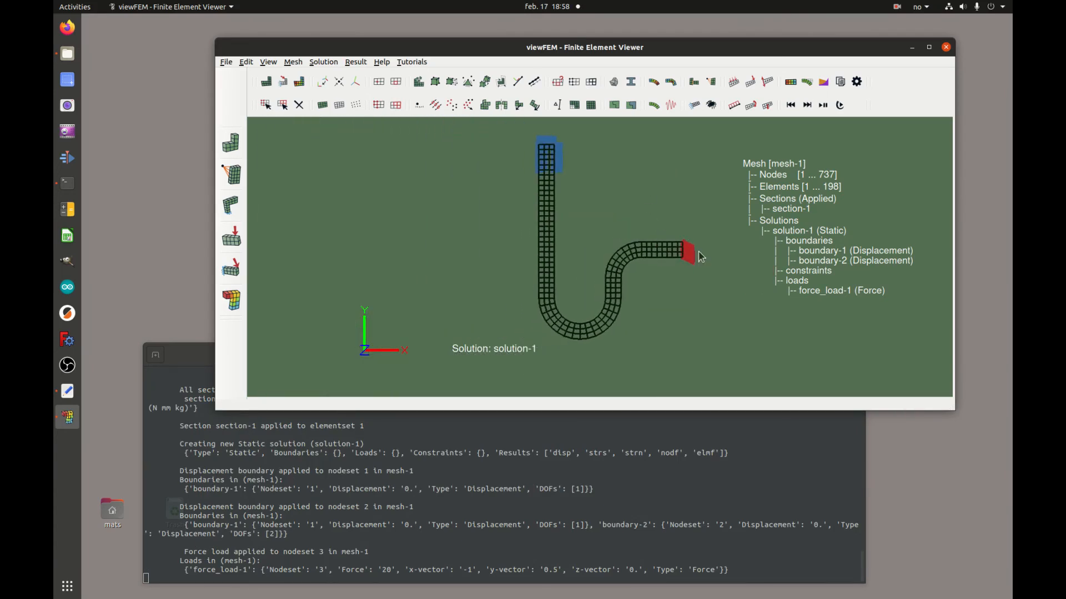
Step: Write sol_file-1 for solution-1 with strain excluded from the plotted results and nodeforce included
middle_click_drag(717, 269, 727, 268)
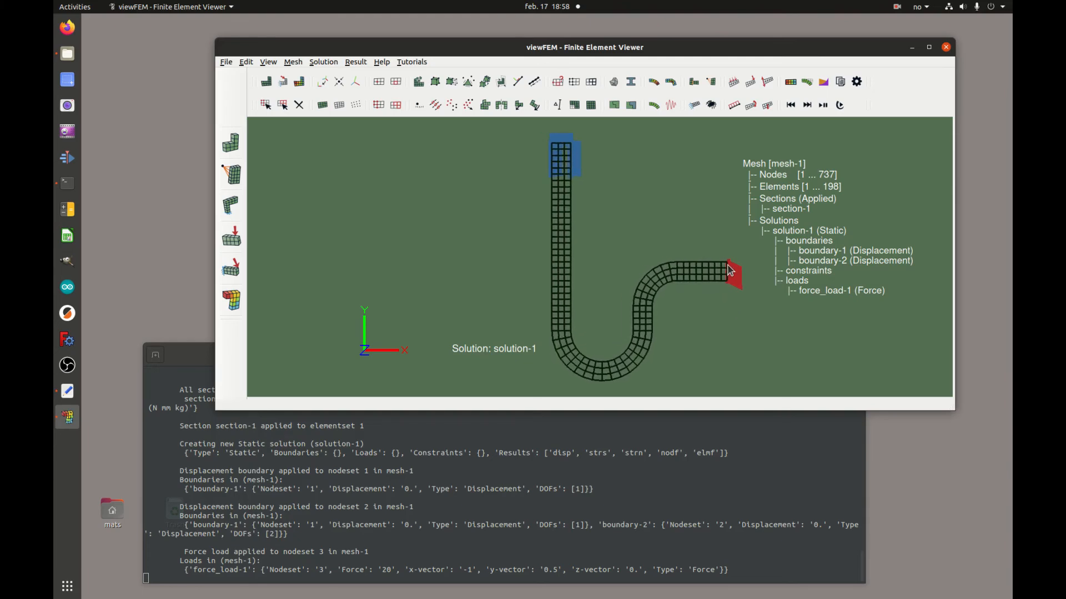
left_click(840, 82)
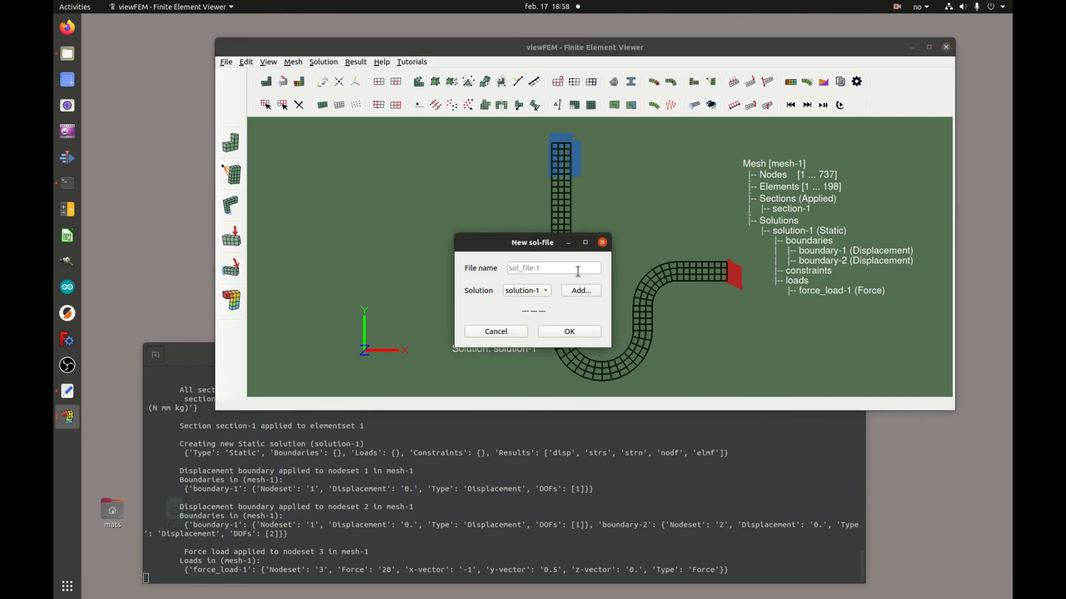
left_click(536, 269)
left_click(579, 291)
left_click_drag(551, 244, 559, 120)
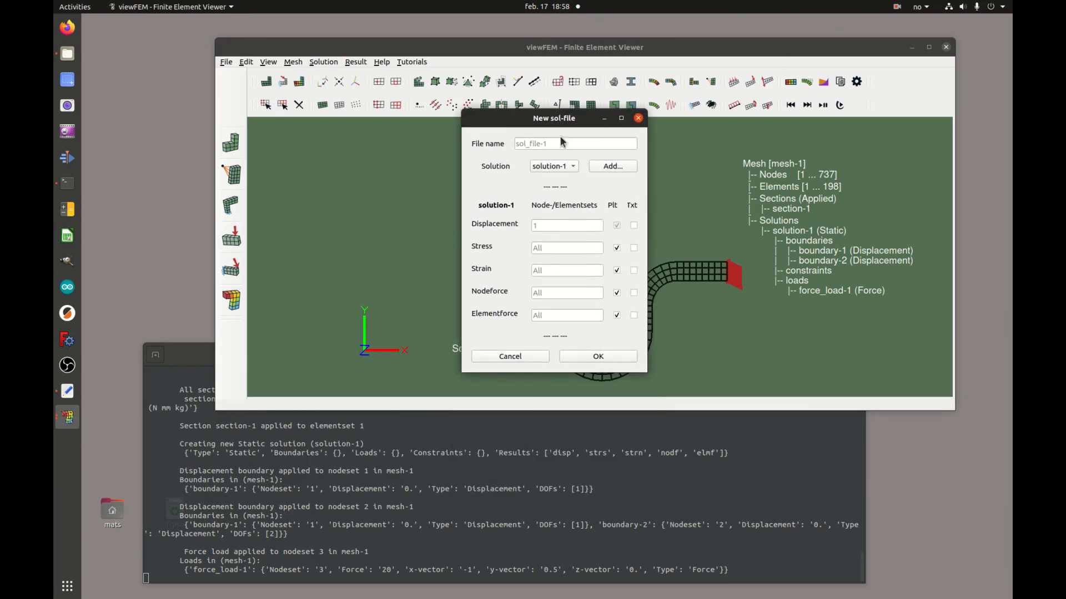
left_click(617, 295)
left_click(617, 293)
left_click(617, 270)
left_click(603, 359)
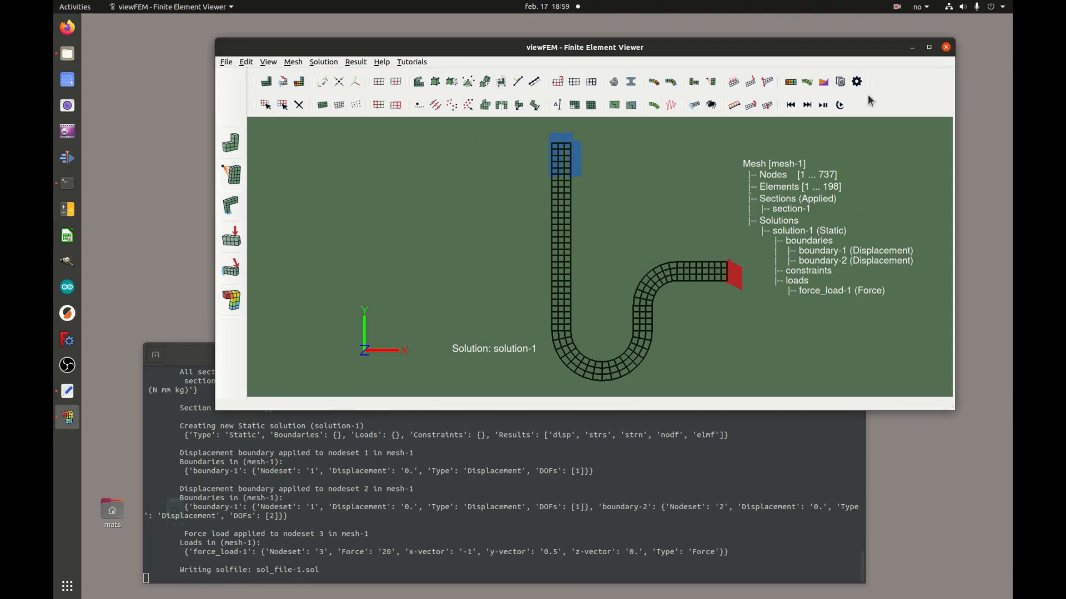
Step: Run sol_file-1.sol in the solver and review the solver log in the terminal
left_click(858, 82)
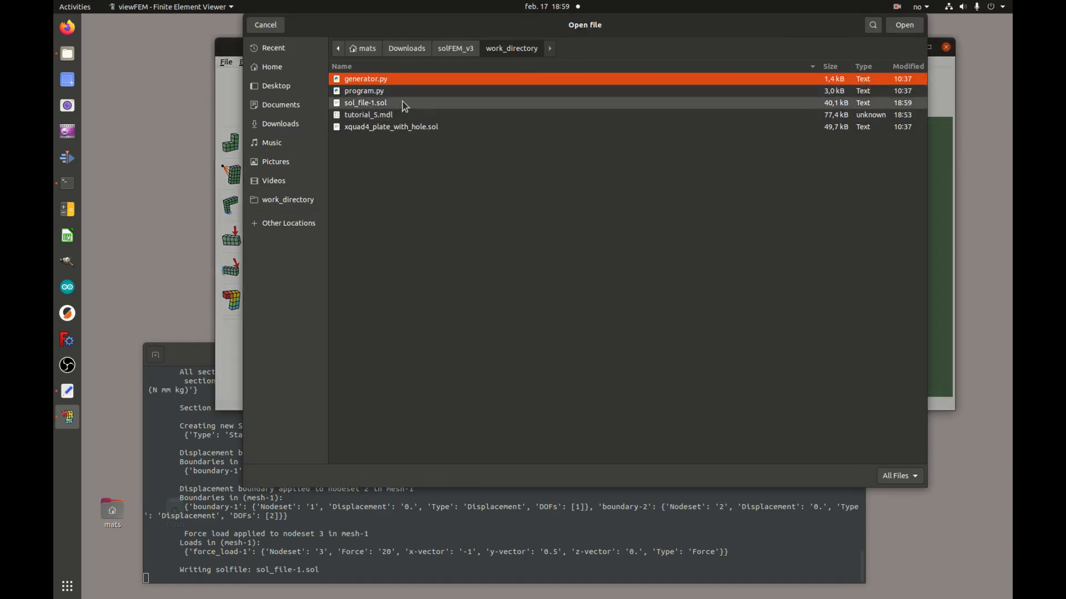
left_click(272, 28)
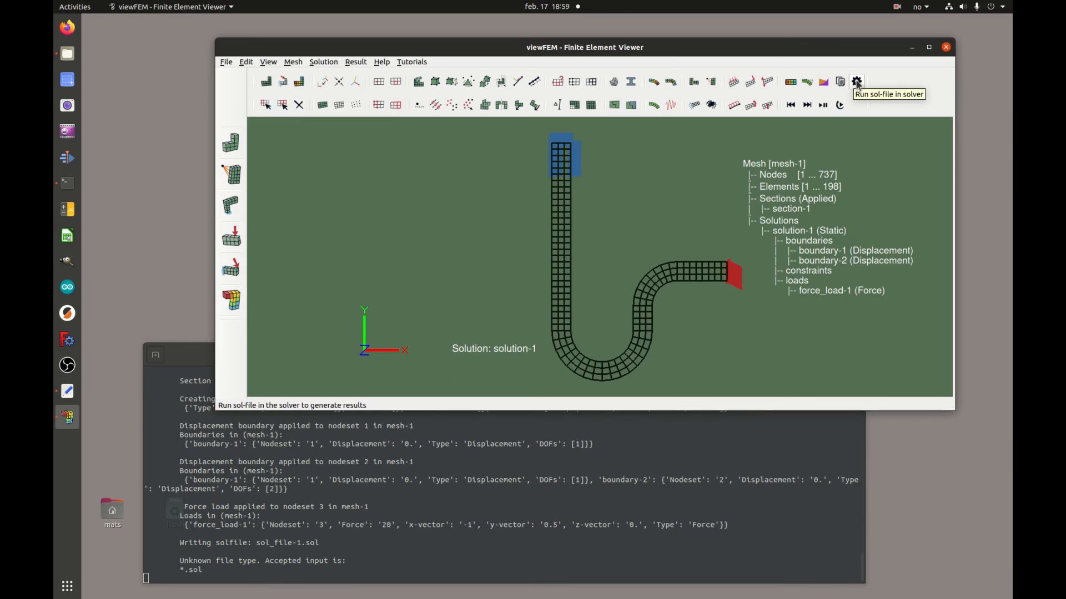
left_click(856, 82)
left_click(382, 105)
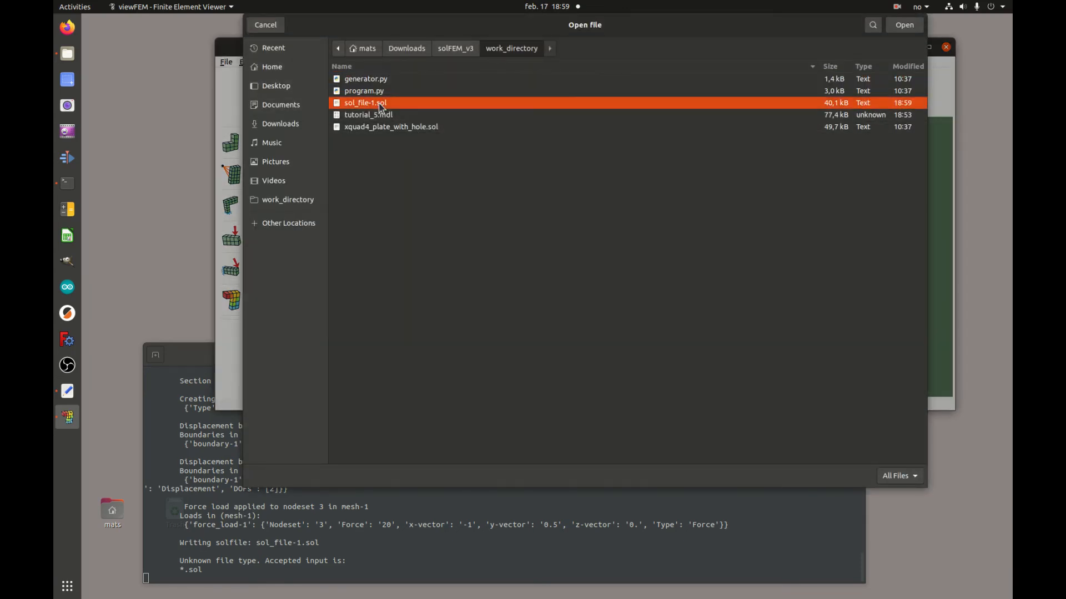
left_click(904, 26)
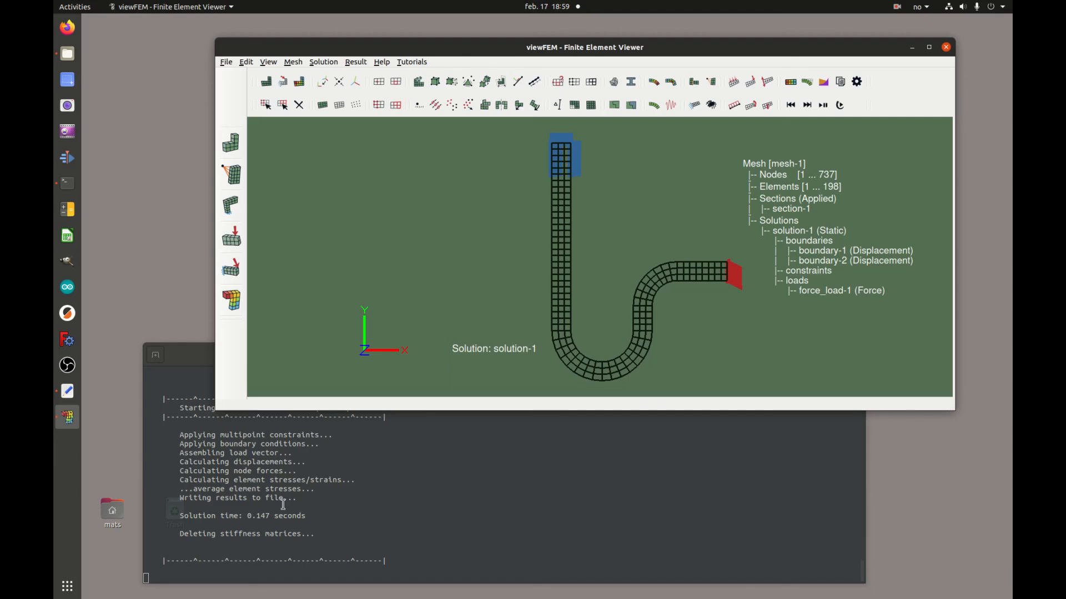
scroll(209, 527, "up", 5)
scroll(209, 527, "up", 5)
scroll(208, 525, "down", 8)
scroll(206, 523, "down", 2)
scroll(189, 483, "up", 4)
Step: Open the result file sol_file-1.out and check in the terminal which results it provides
left_click(227, 62)
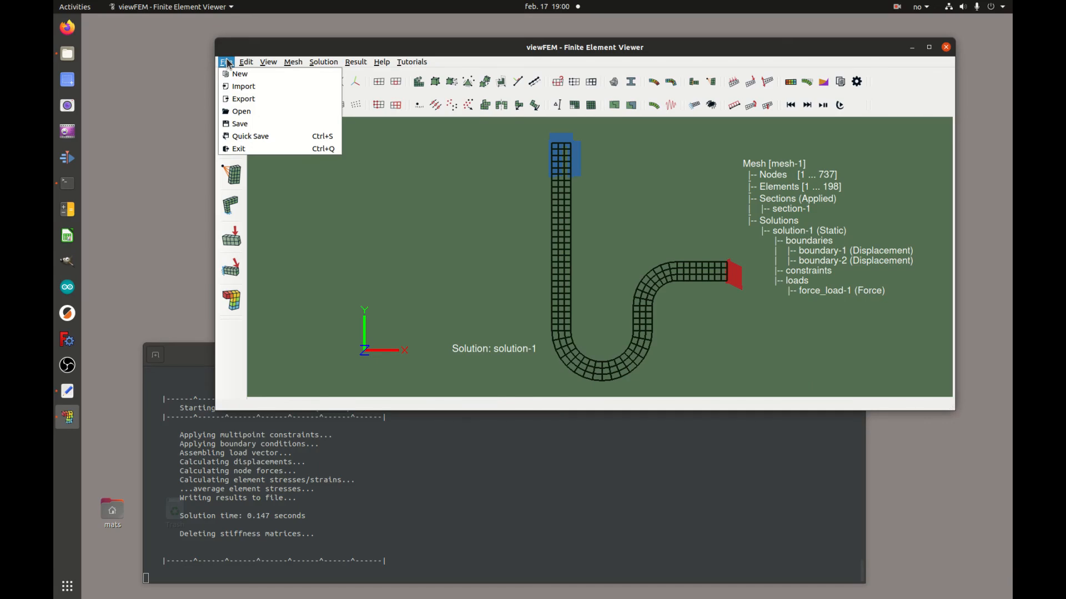
left_click(250, 111)
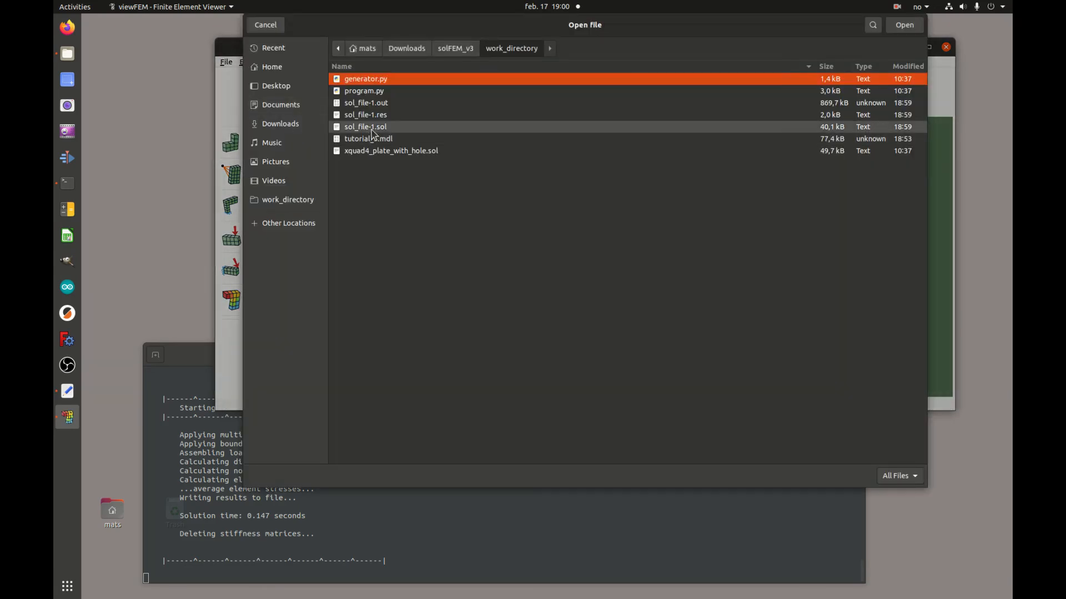
left_click(381, 104)
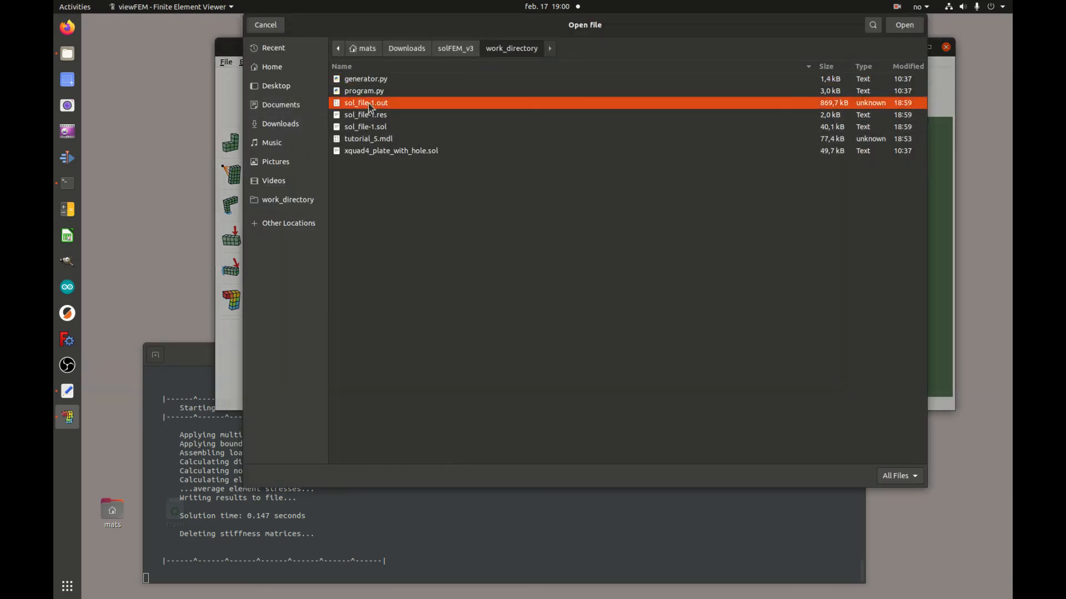
left_click(905, 25)
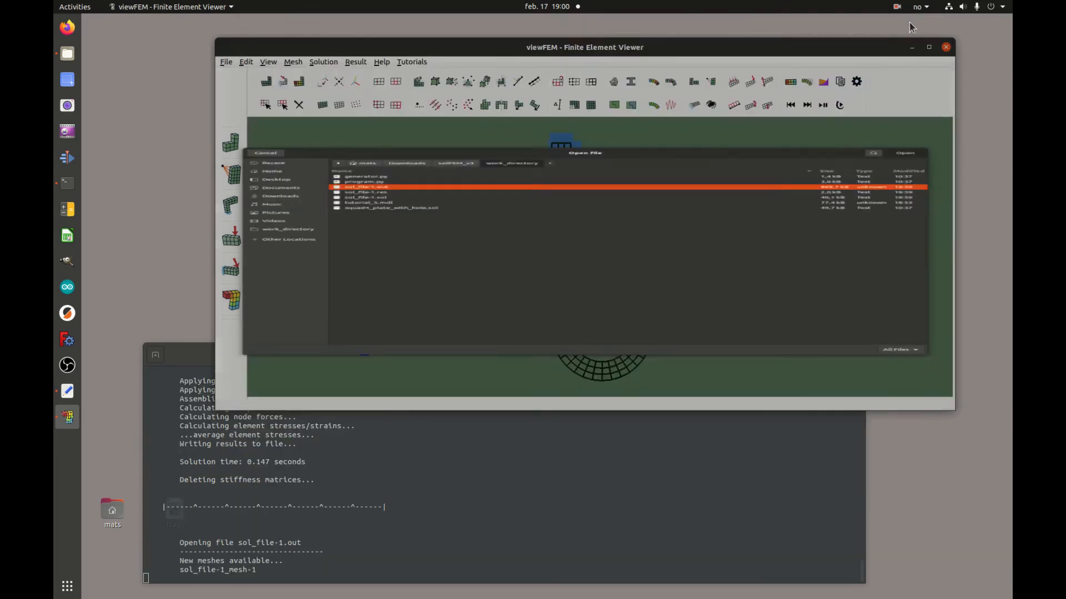
left_click_drag(179, 551, 355, 553)
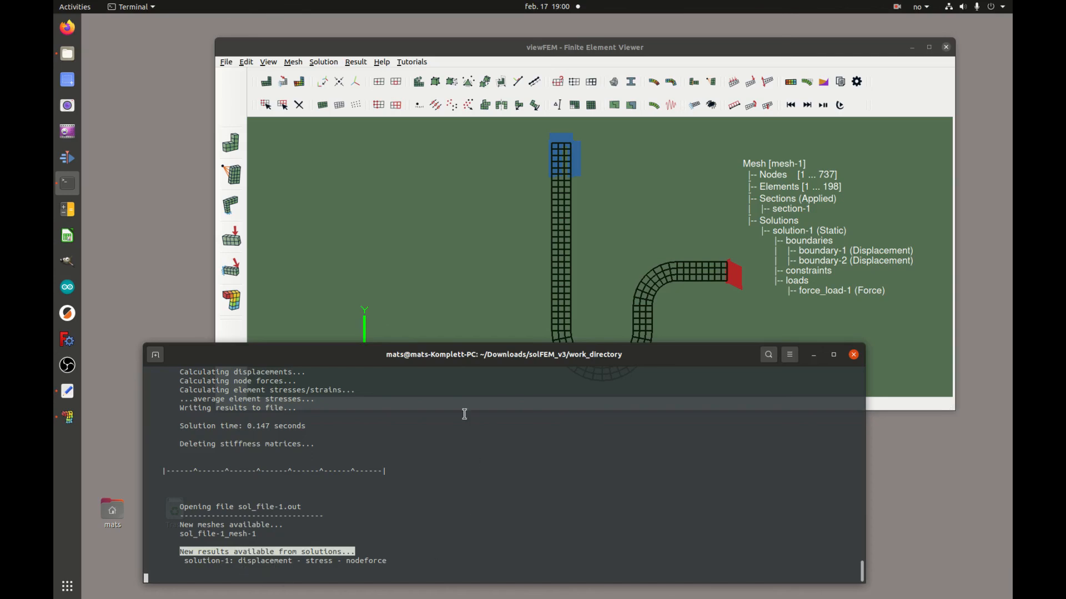
left_click(484, 43)
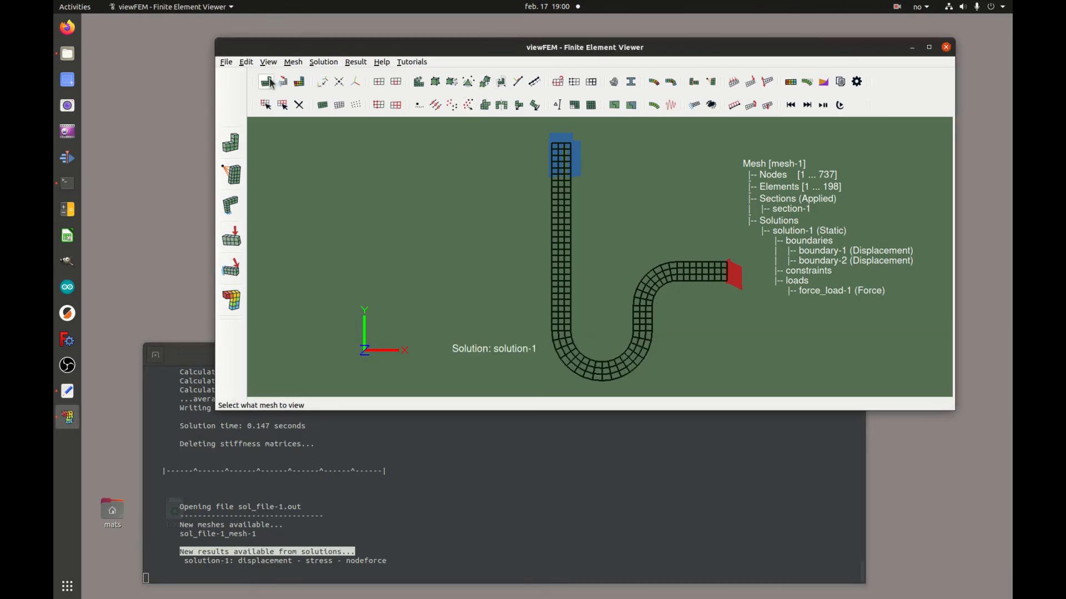
Step: Display the displacement magnitude result of solution-1 on the pipe mesh
left_click(299, 83)
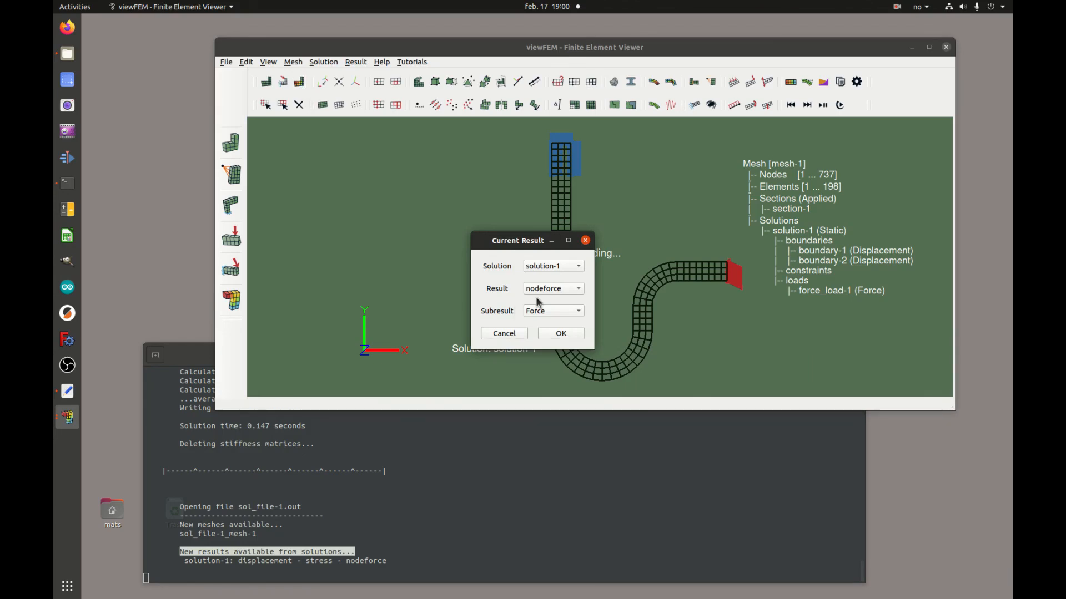
left_click(563, 289)
left_click(565, 266)
left_click(567, 311)
left_click(569, 352)
left_click(565, 331)
middle_click_drag(580, 318, 645, 312)
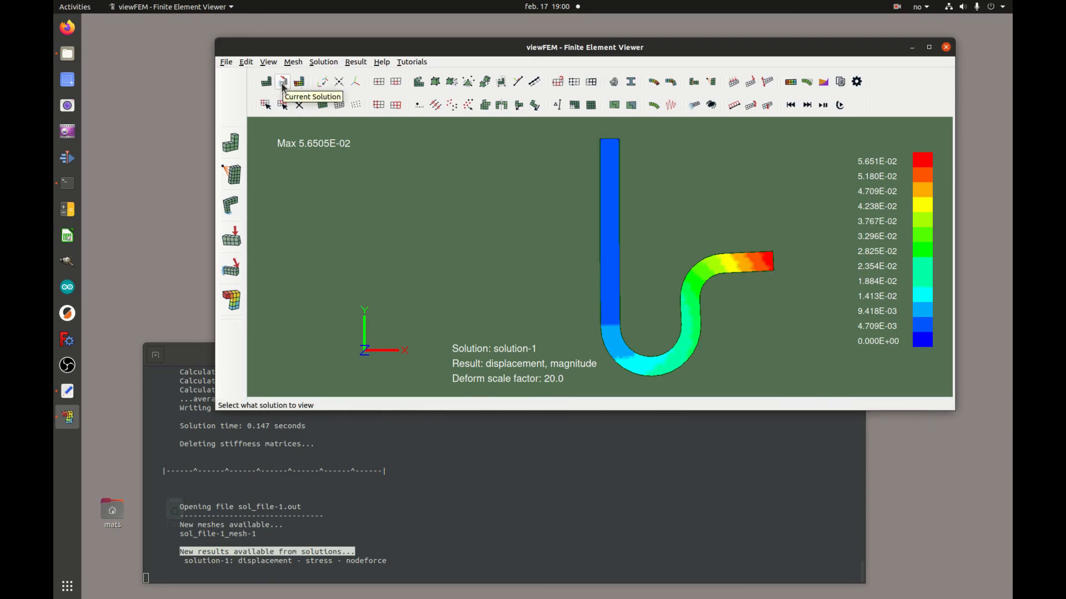
Step: Display the von Mises stress result of solution-1 and make the viewer window taller to inspect the pipe
left_click(302, 86)
left_click(555, 288)
left_click(549, 300)
left_click(563, 334)
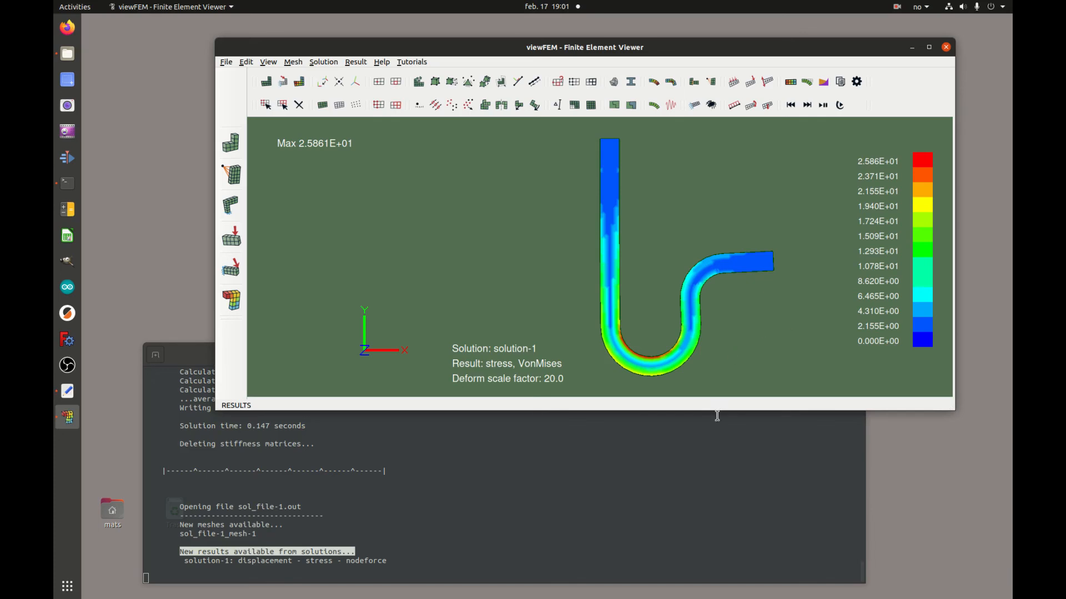
left_click_drag(717, 425, 718, 526)
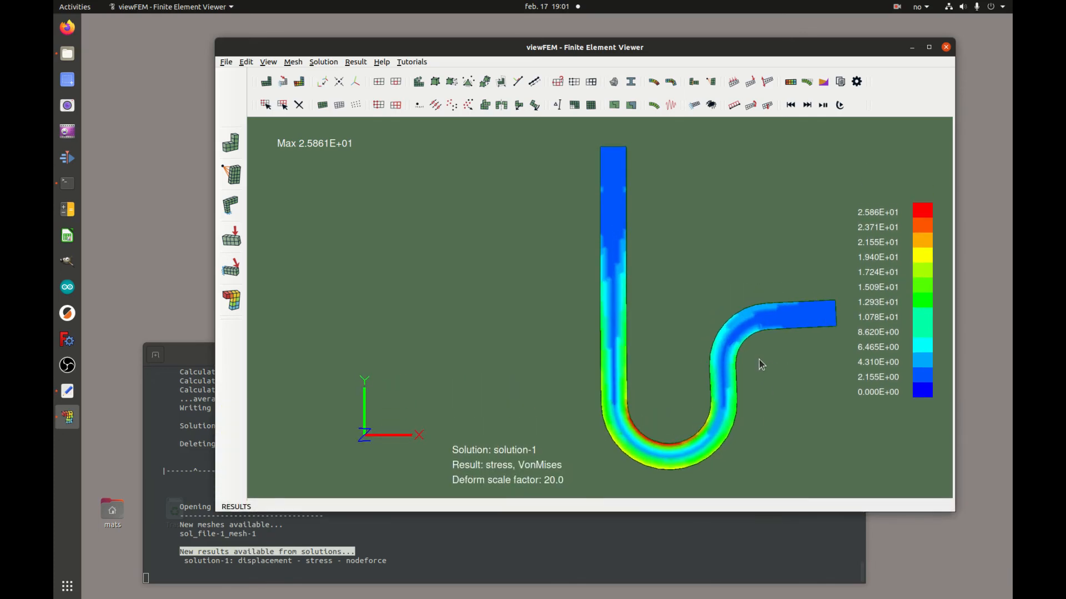
middle_click_drag(792, 385, 764, 387)
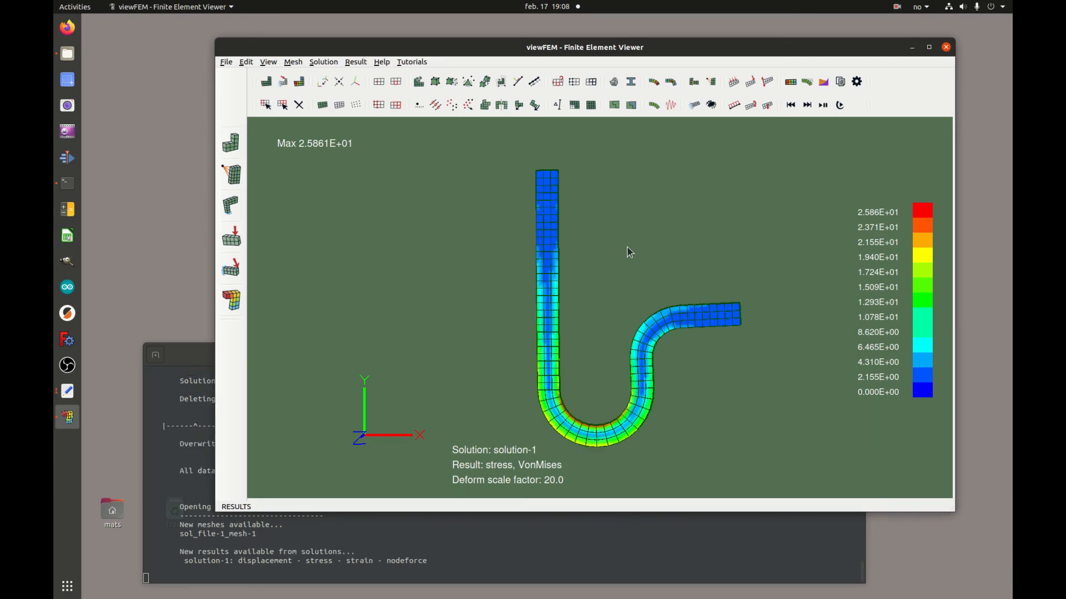
middle_click_drag(630, 252, 642, 248)
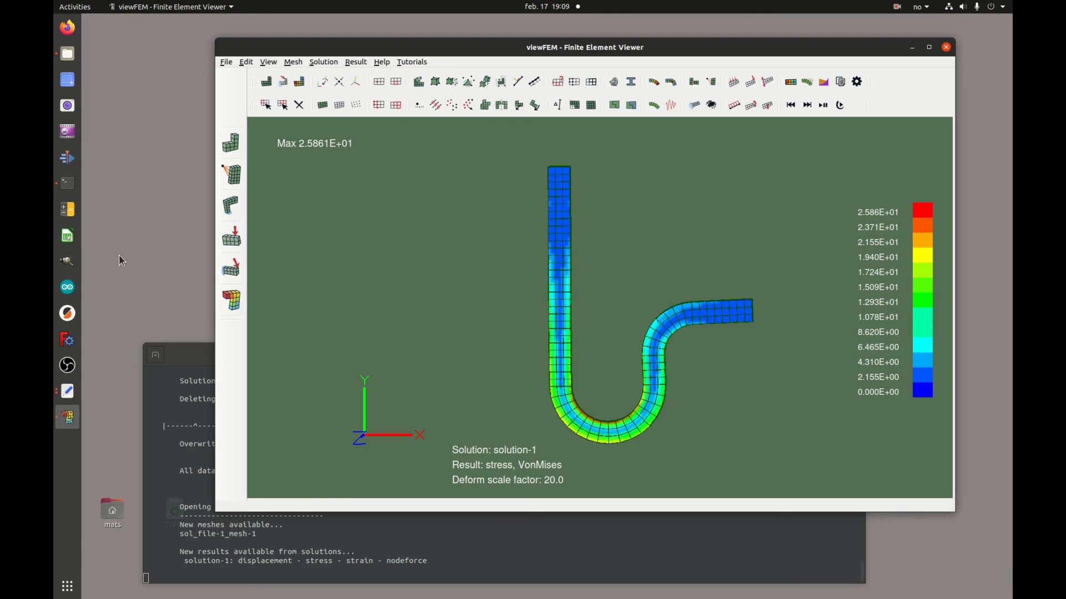
Step: Switch to sol_file-1.sol in Text Editor and append ", planestrain" to the SECTION line of the plane section
left_click(67, 391)
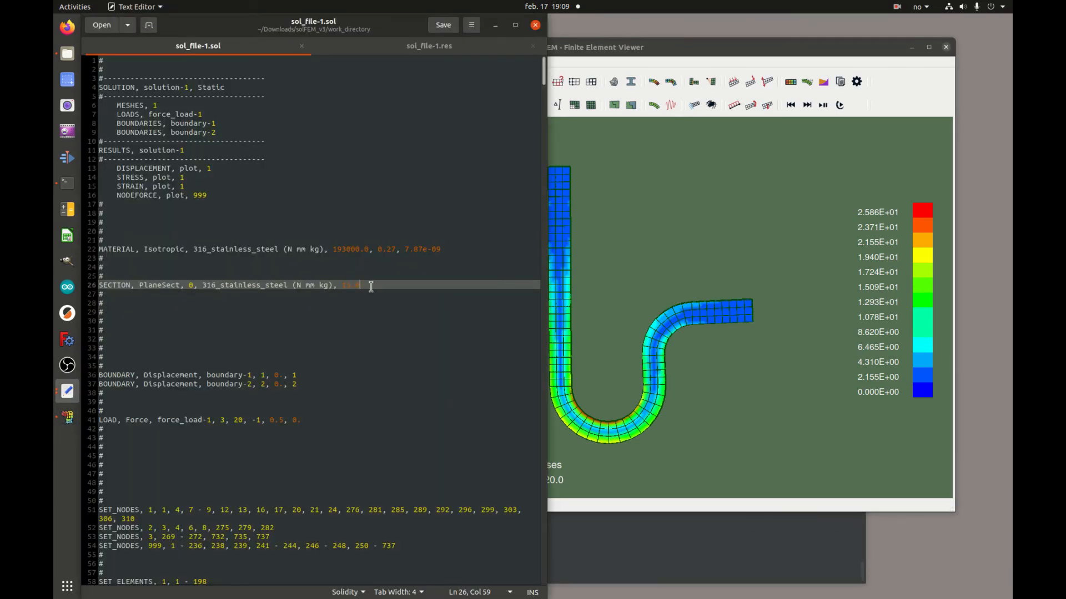
type(", pla")
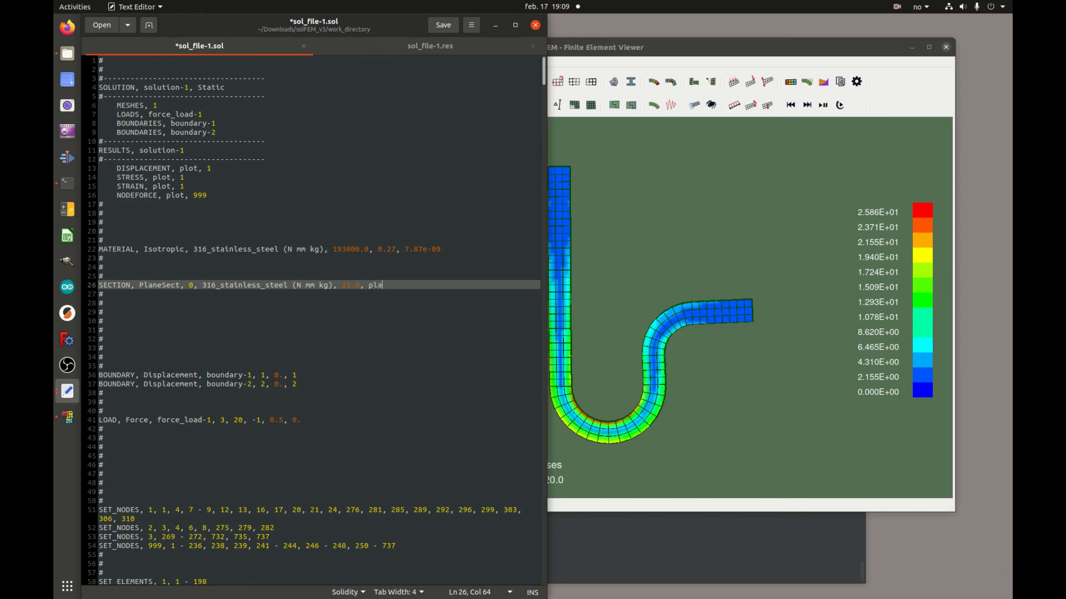
type("nestrain")
left_click_drag(418, 283, 358, 290)
left_click(363, 286)
left_click(495, 26)
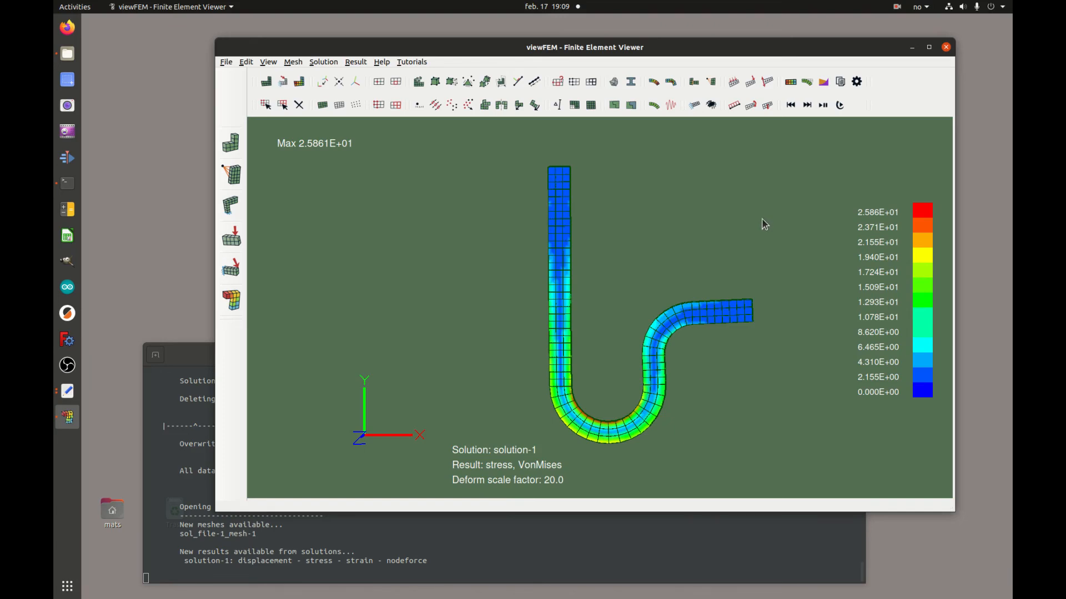
middle_click_drag(644, 216, 632, 201)
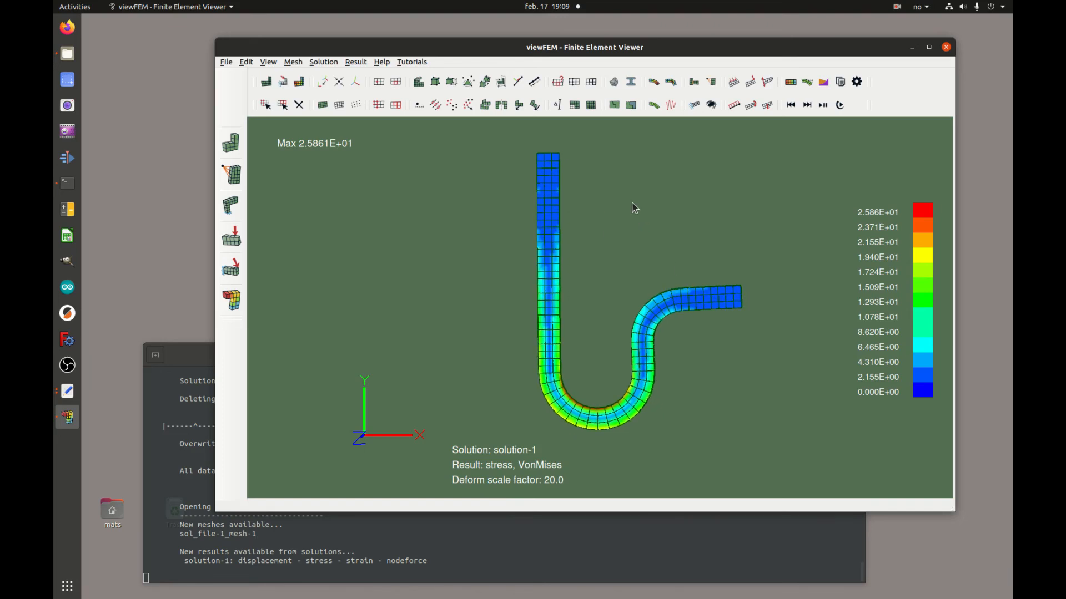
left_click(790, 83)
left_click(791, 83)
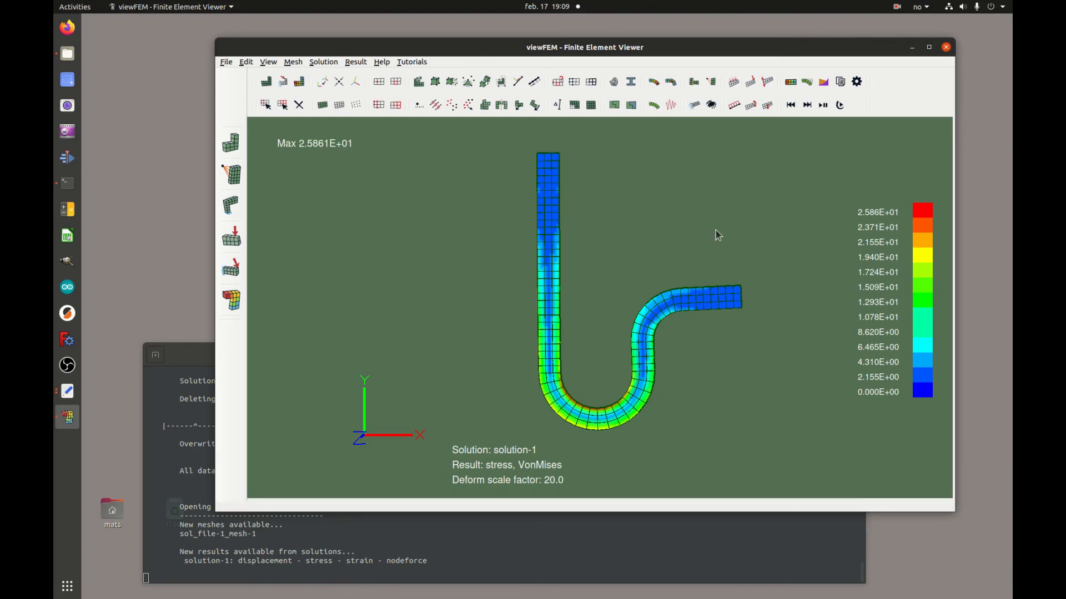